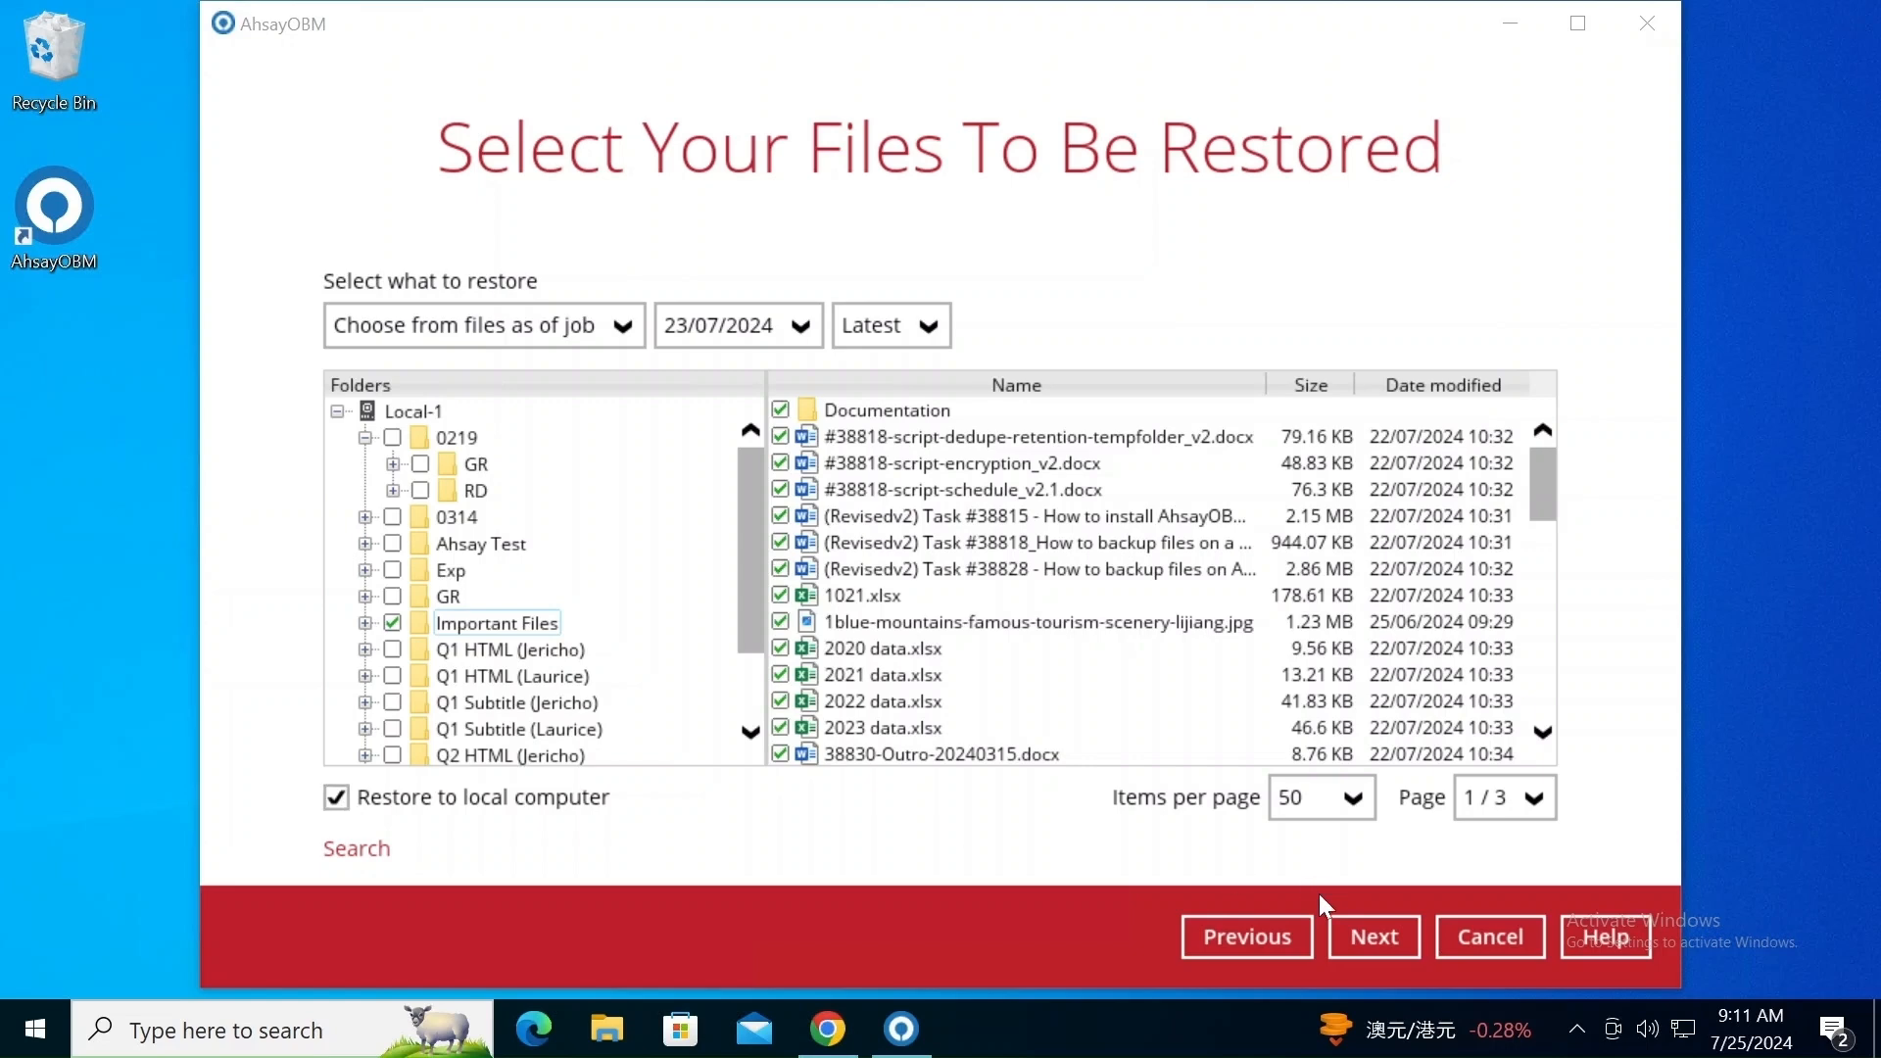
Restore the selected Important Files folder to D:\ on the local computer, showing the advanced restore options before starting.
left_click(1371, 937)
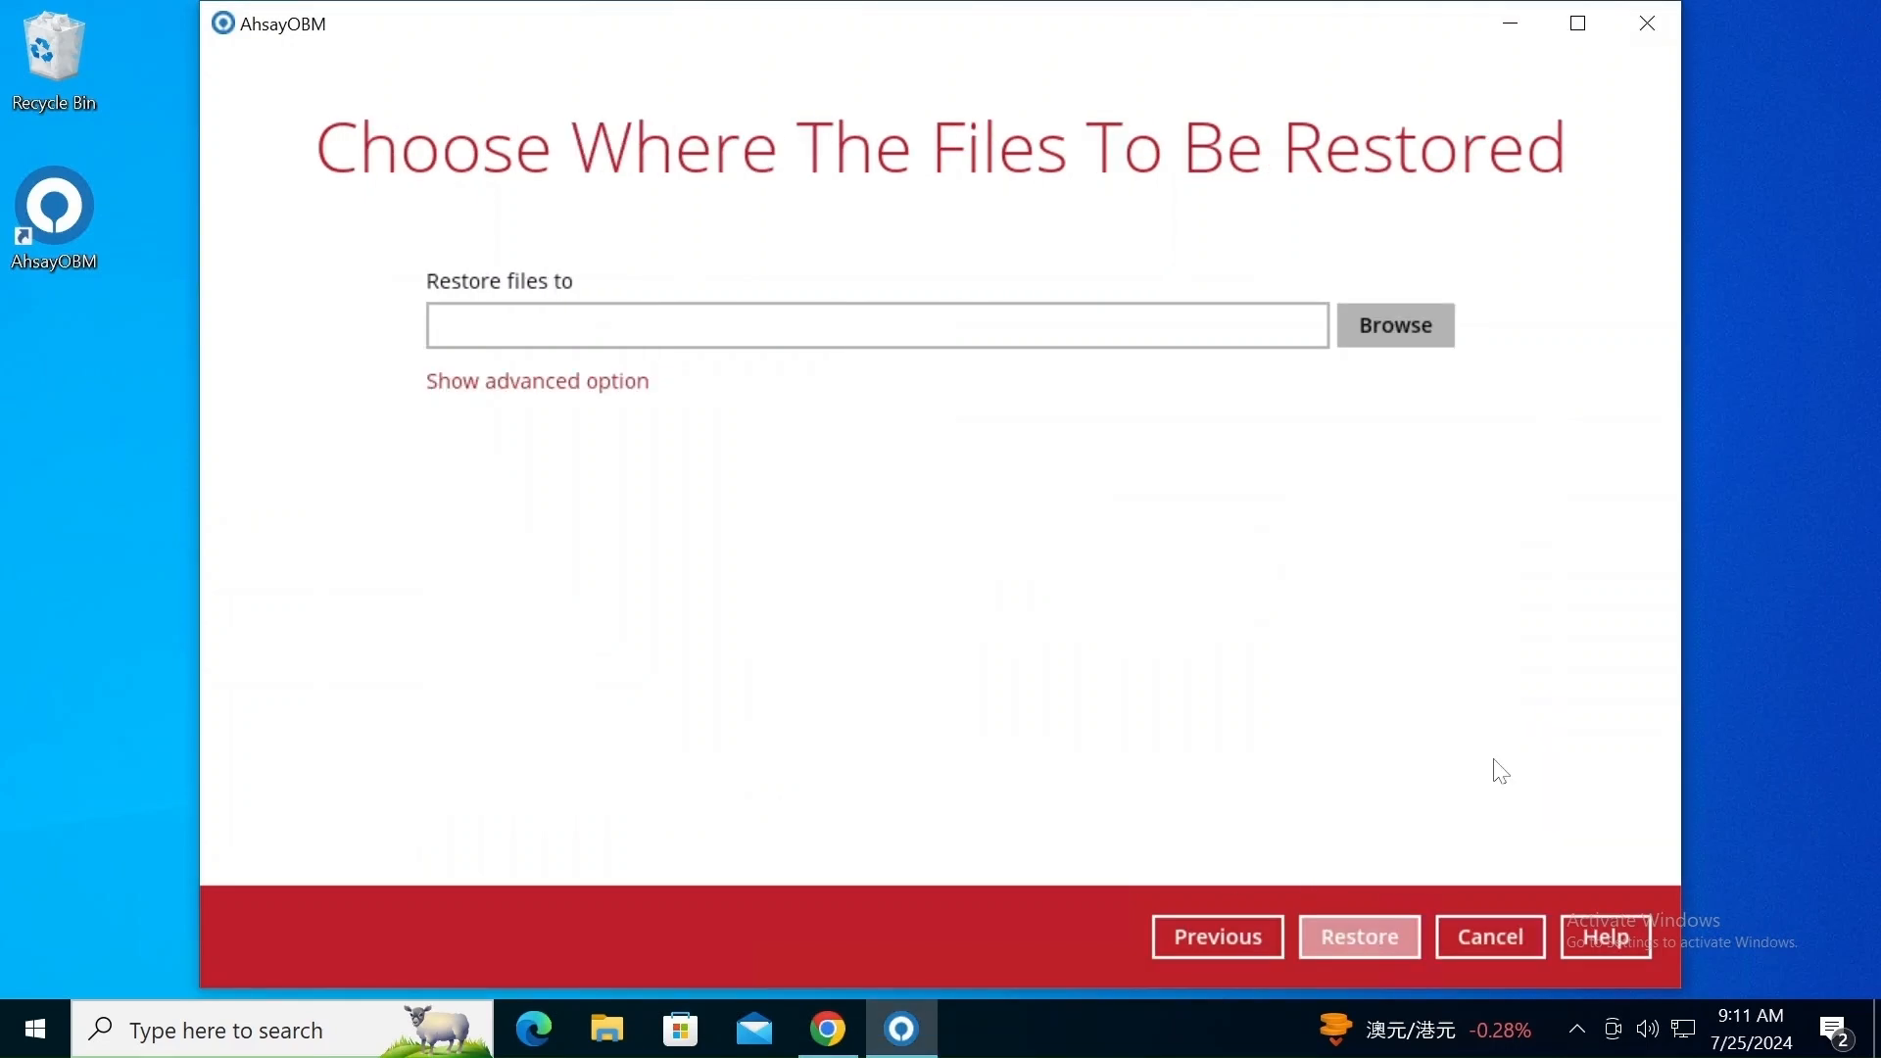
left_click(1432, 320)
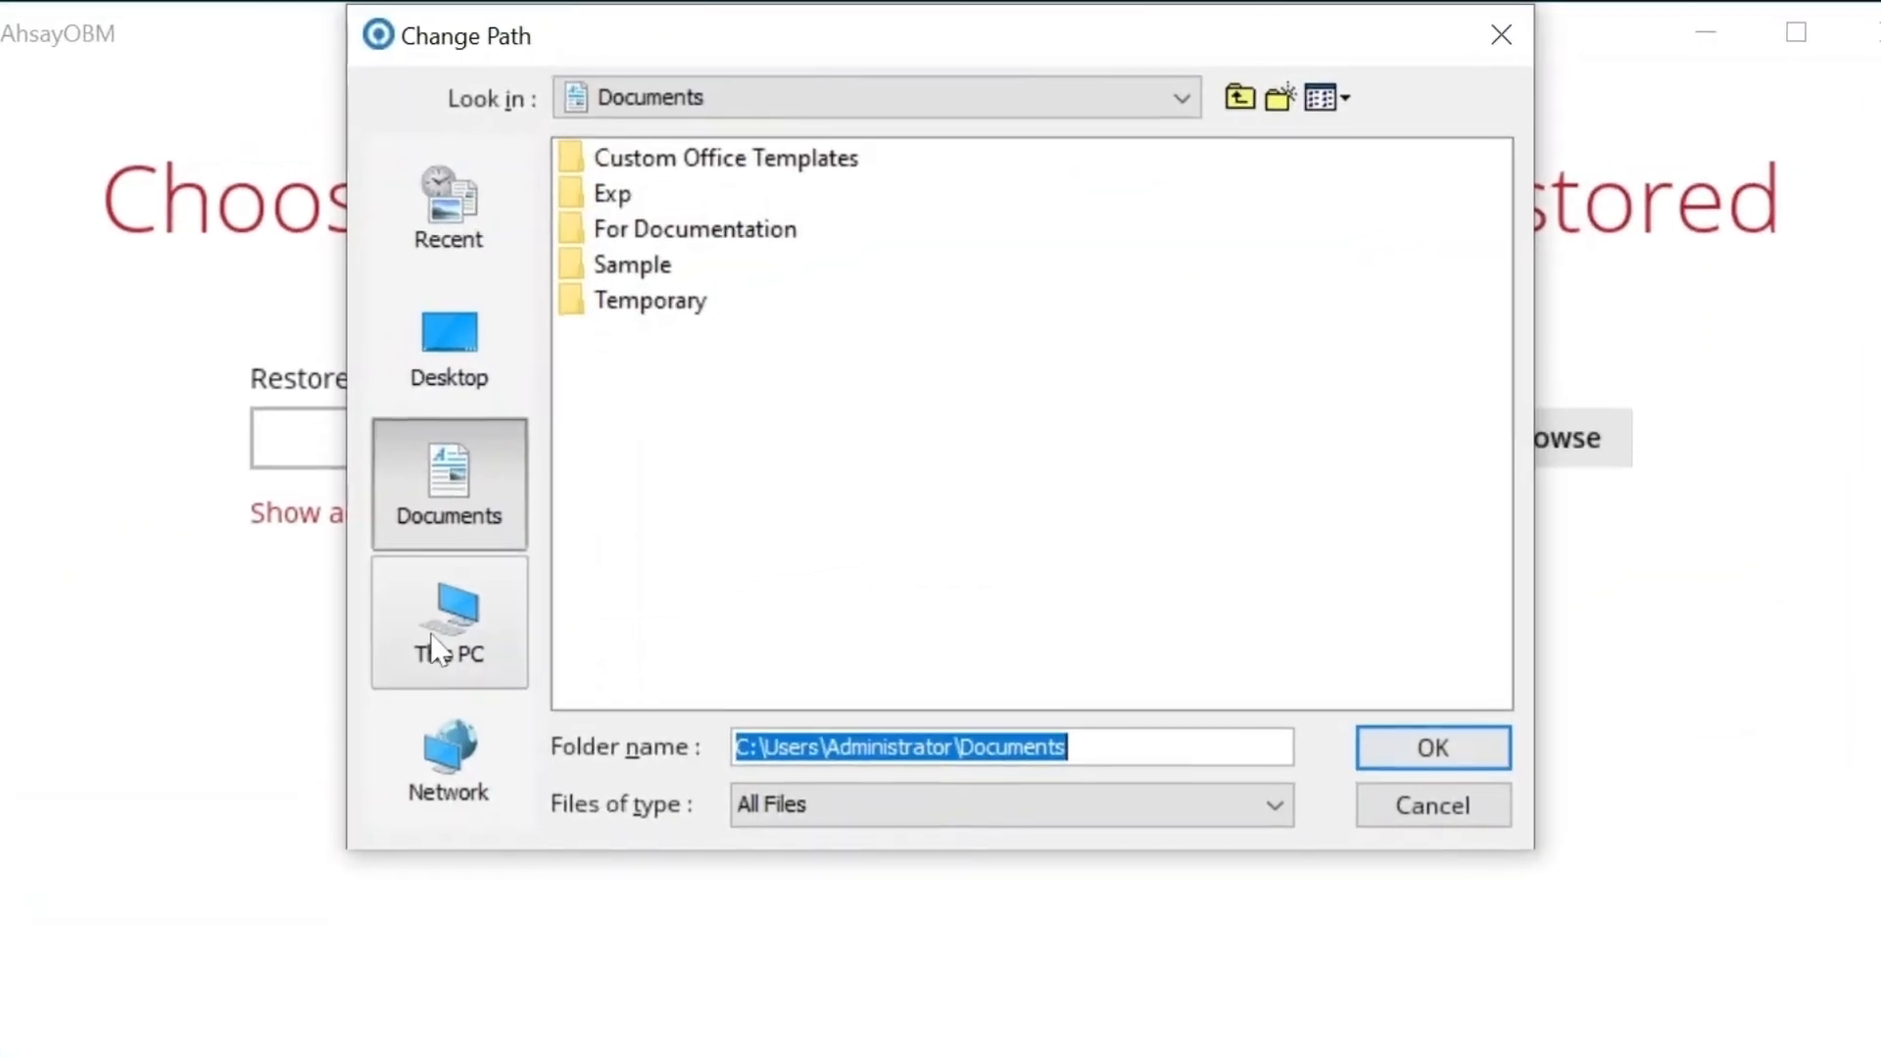
left_click(568, 478)
double_click(730, 551)
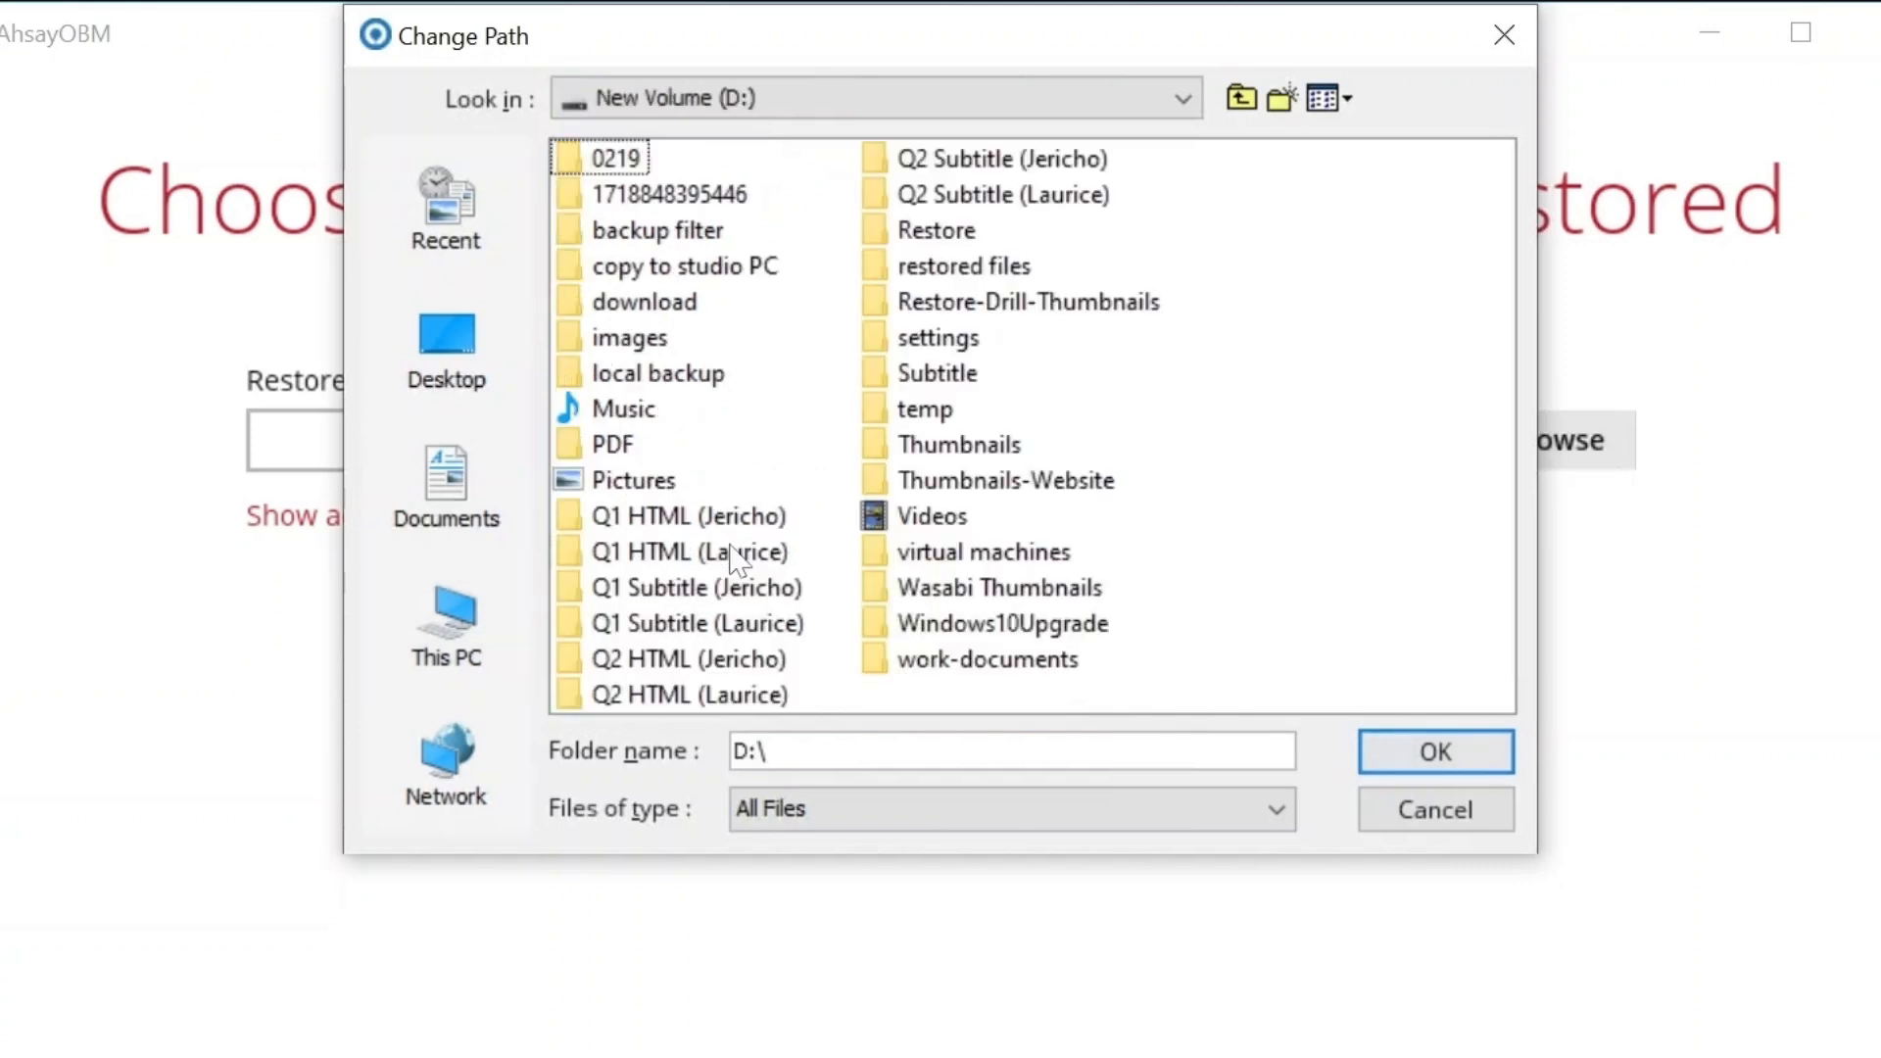
left_click(1440, 760)
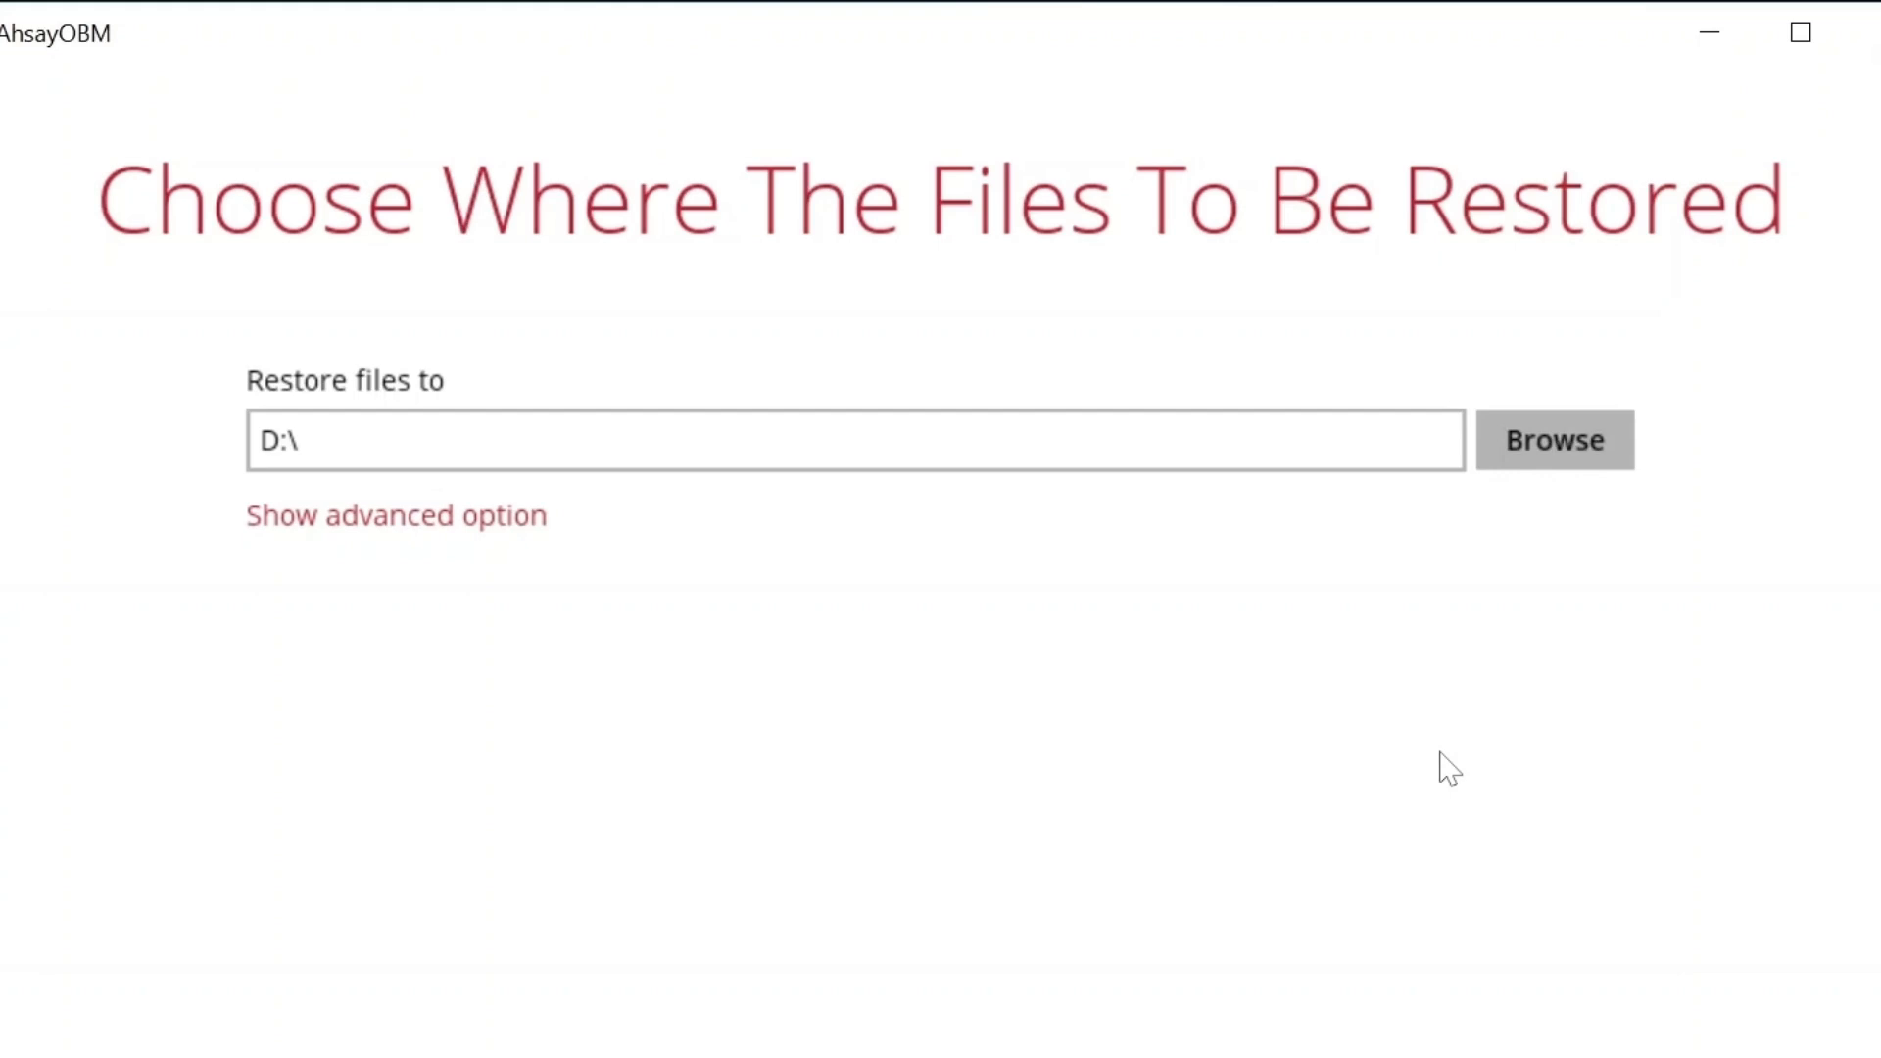
left_click(495, 519)
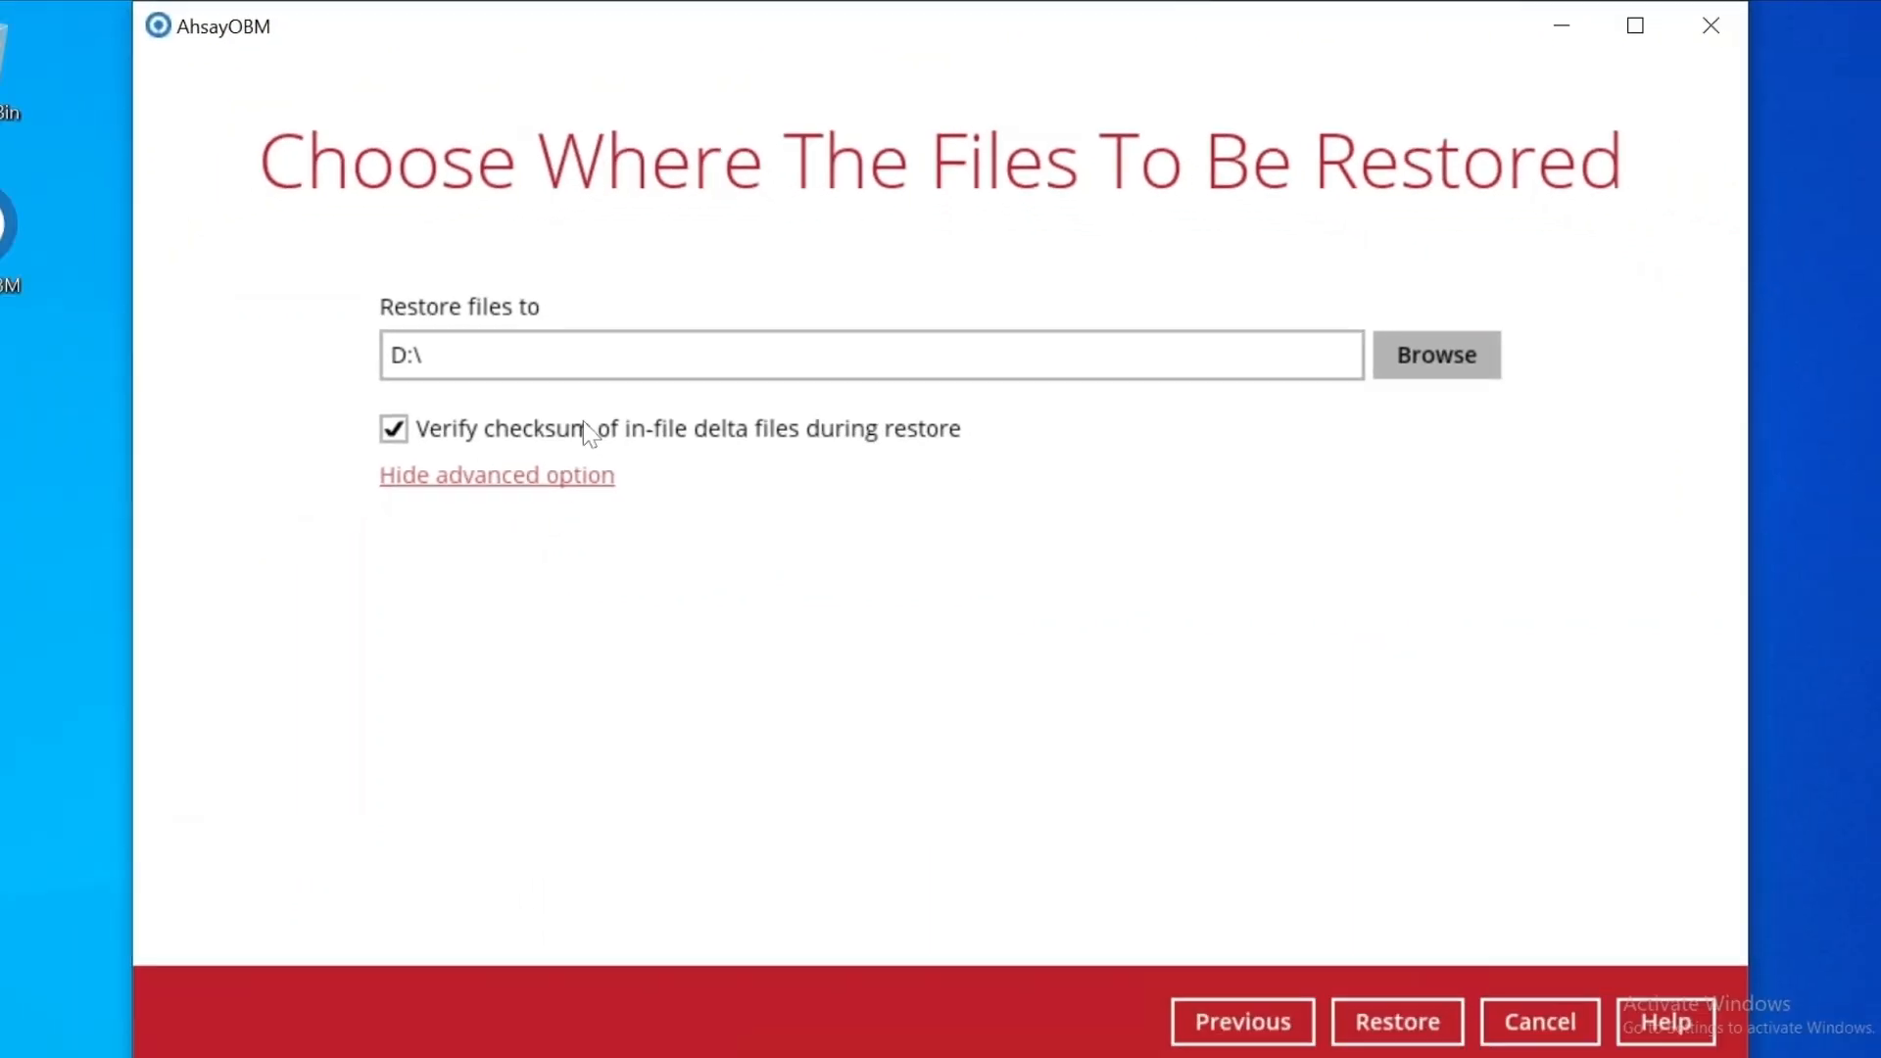
left_click(1346, 946)
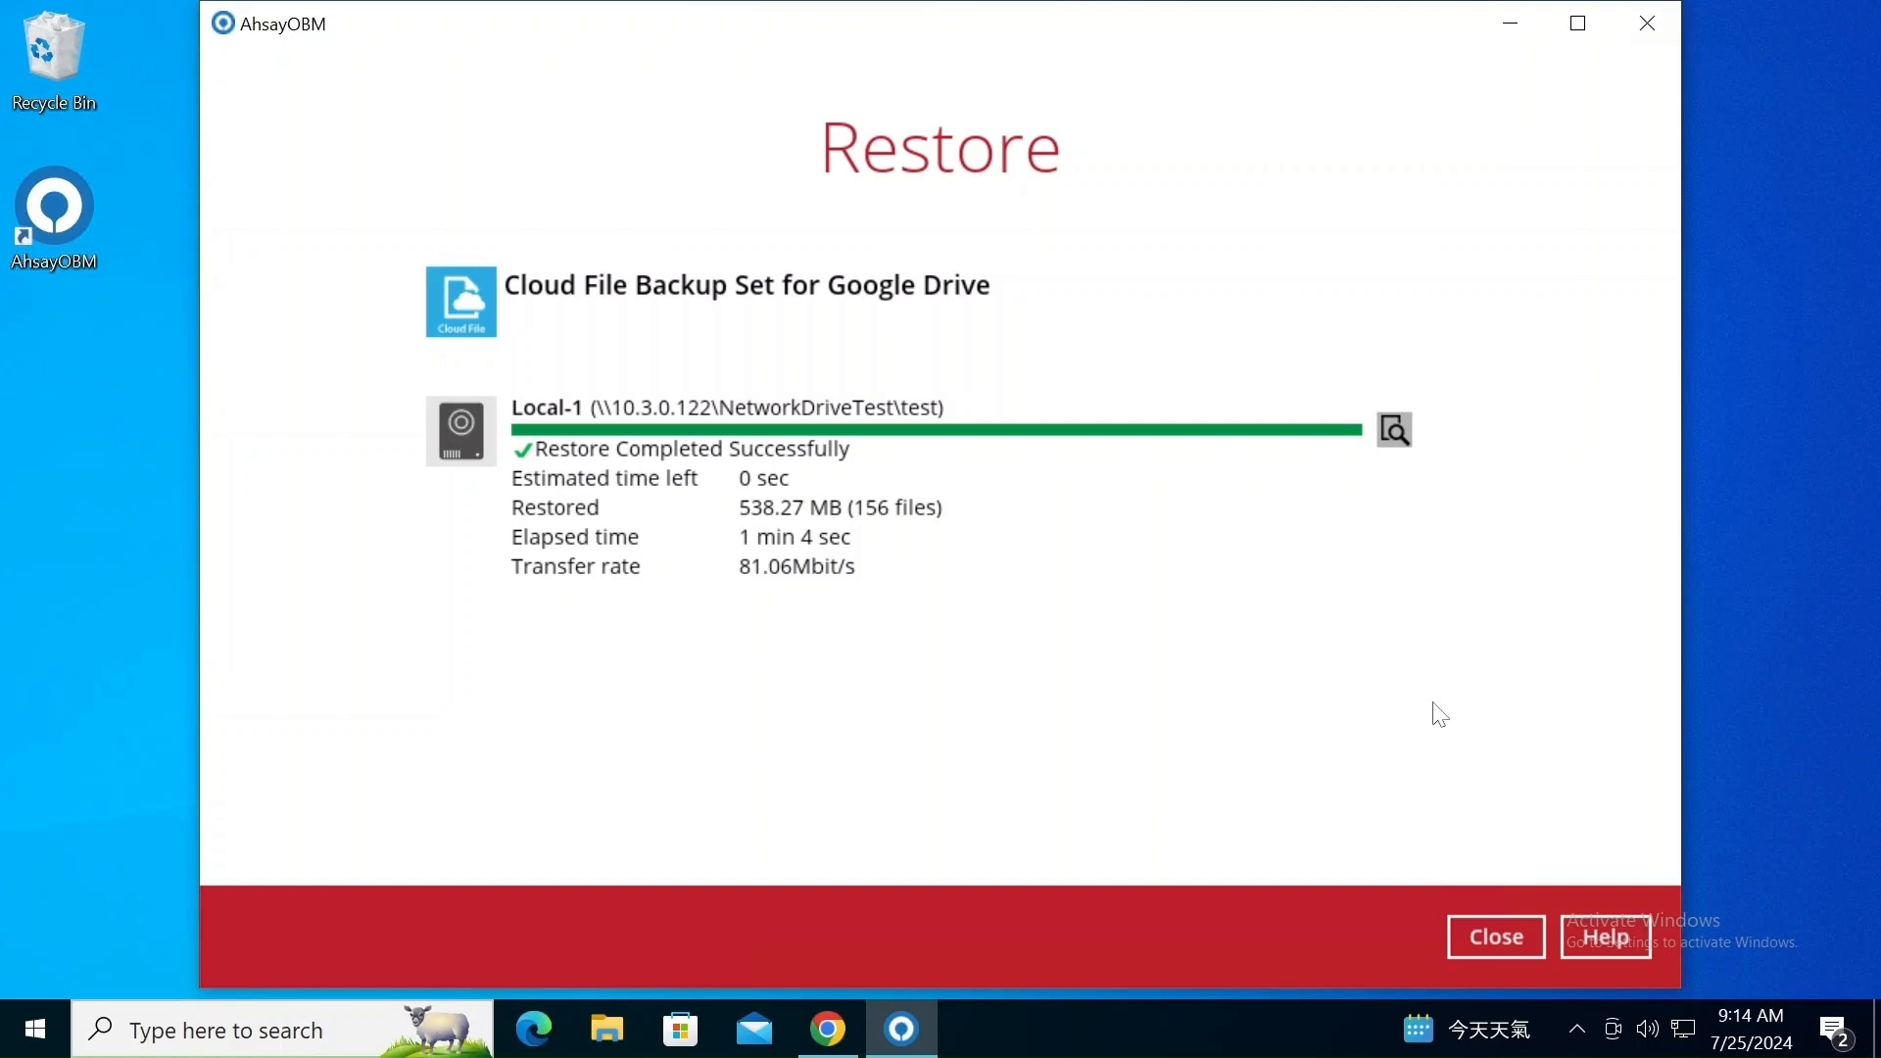
Switch to File Explorer and view the restored Important Files folder on D:, including its Documentation subfolder.
left_click(617, 1019)
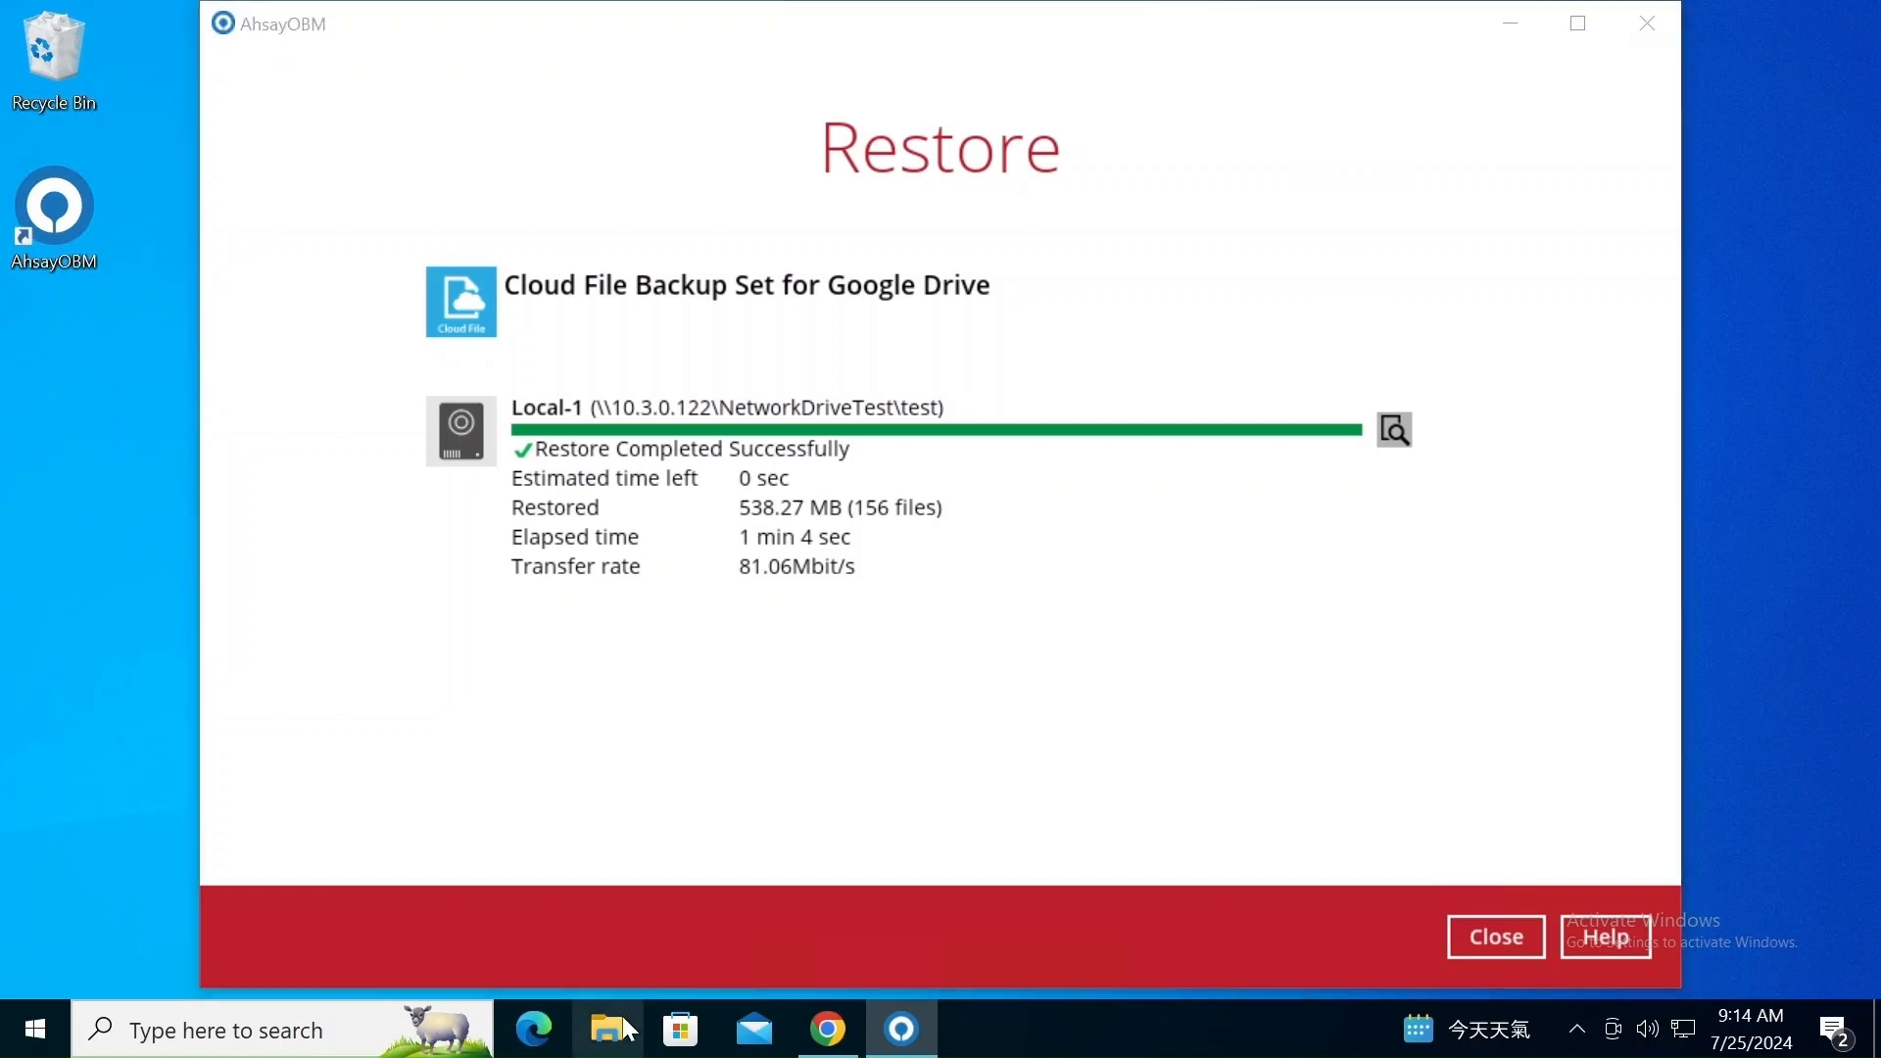
scroll(103, 674, "down", 2)
left_click(177, 859)
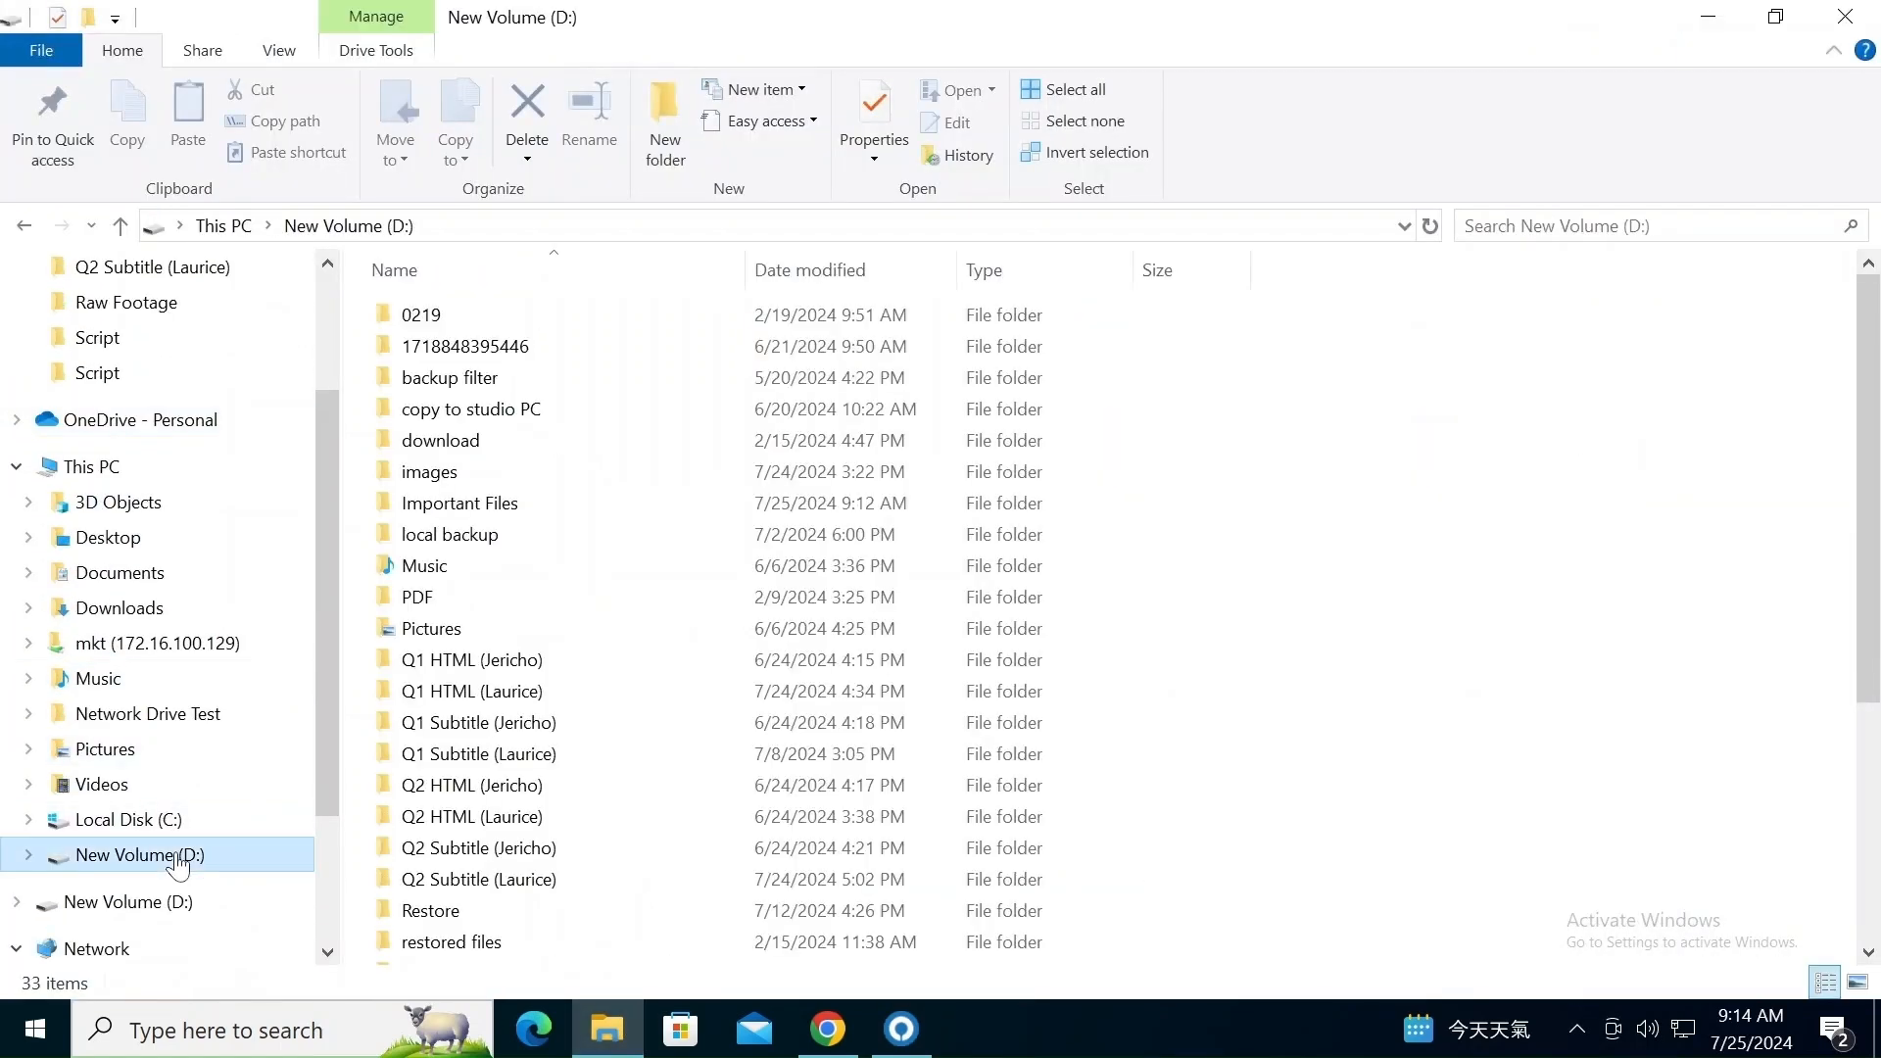
double_click(774, 504)
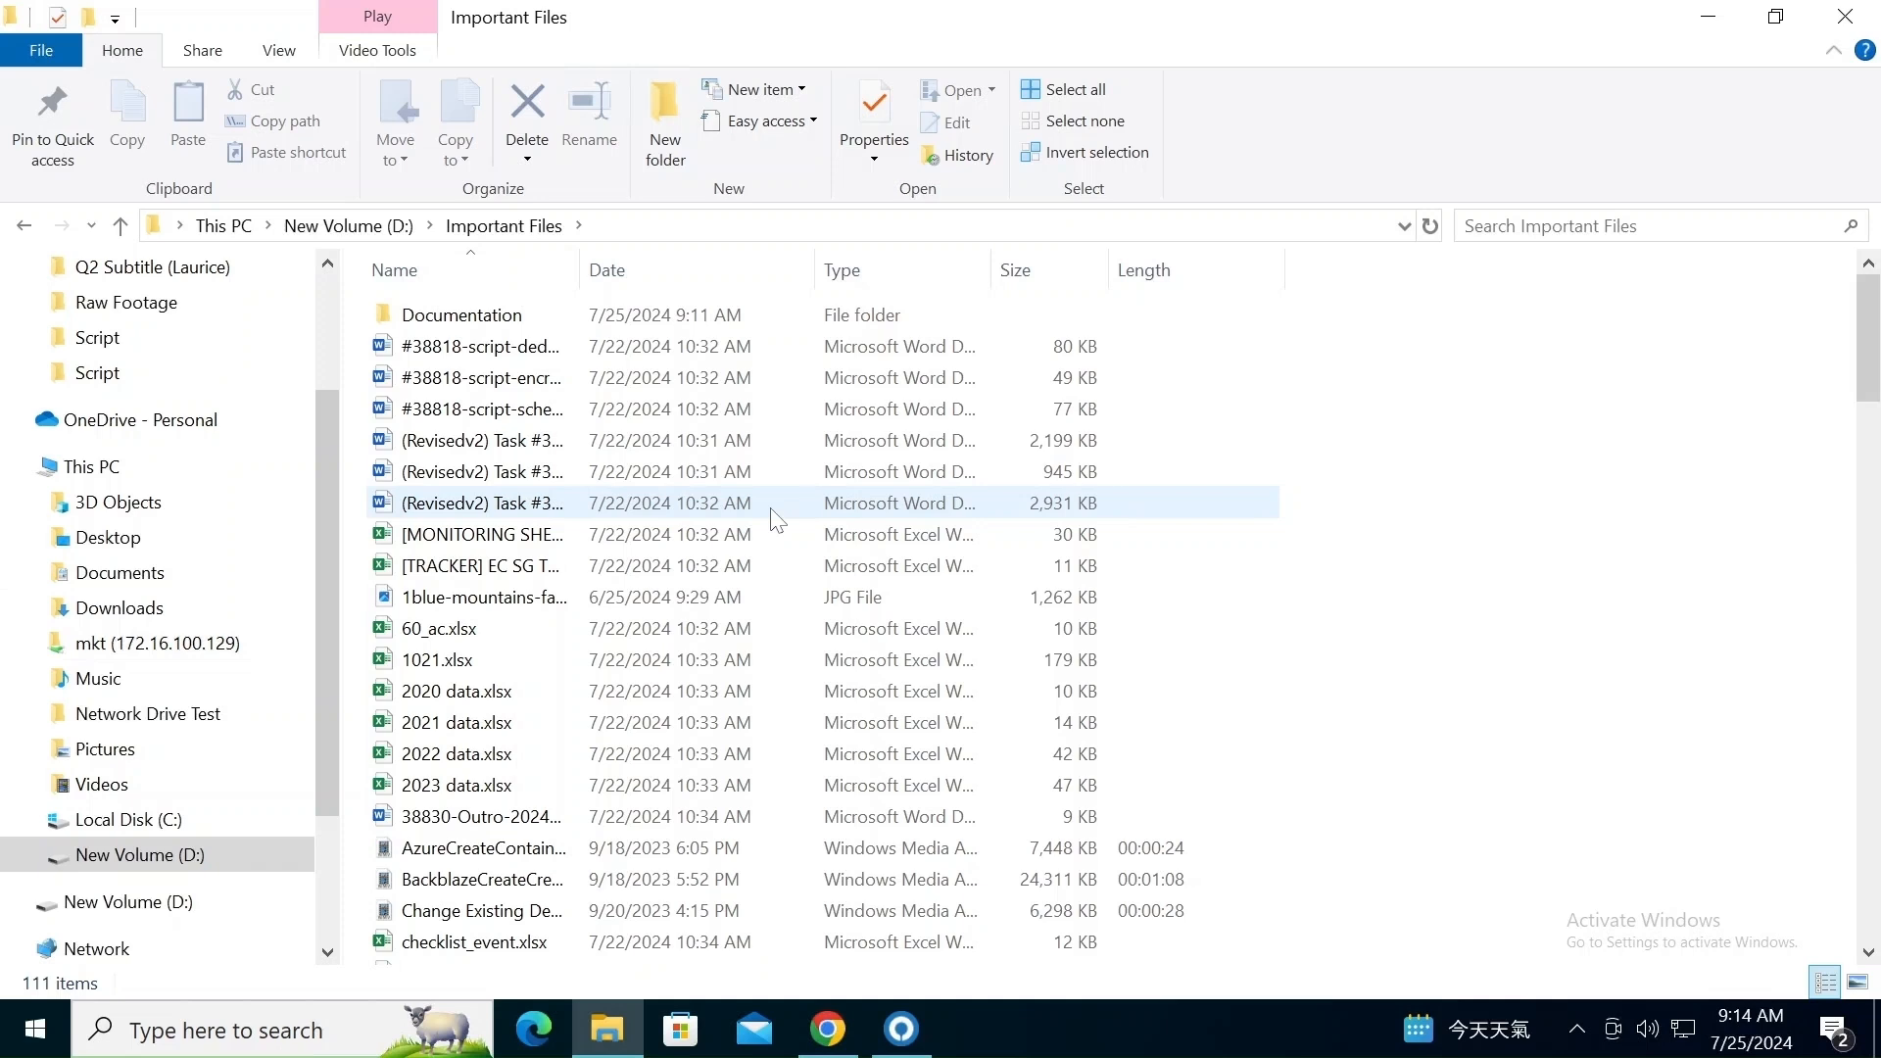
double_click(537, 319)
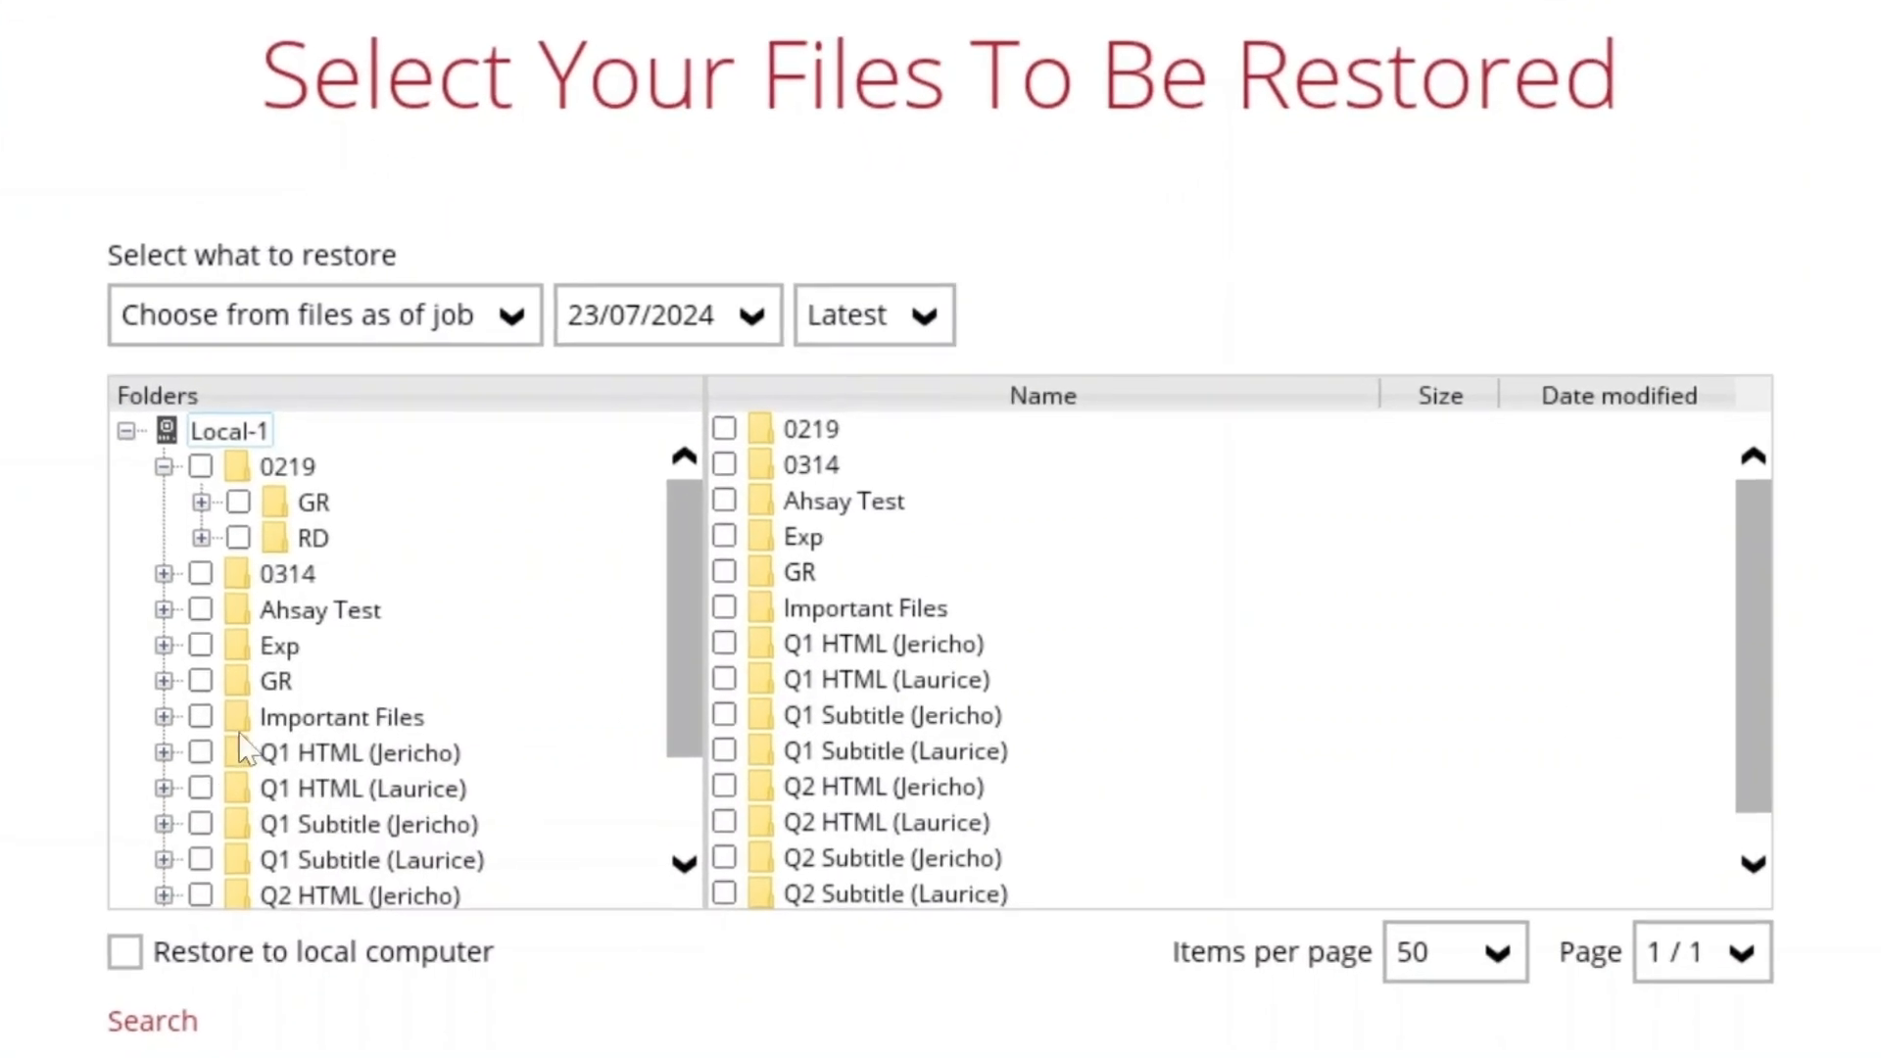
Restore the #38818-script dedupe-retention-tempfolder_v2, encryption_v2 and schedule_v2.1 documents from Important Files to their original location.
left_click(497, 623)
left_click(724, 464)
left_click(724, 501)
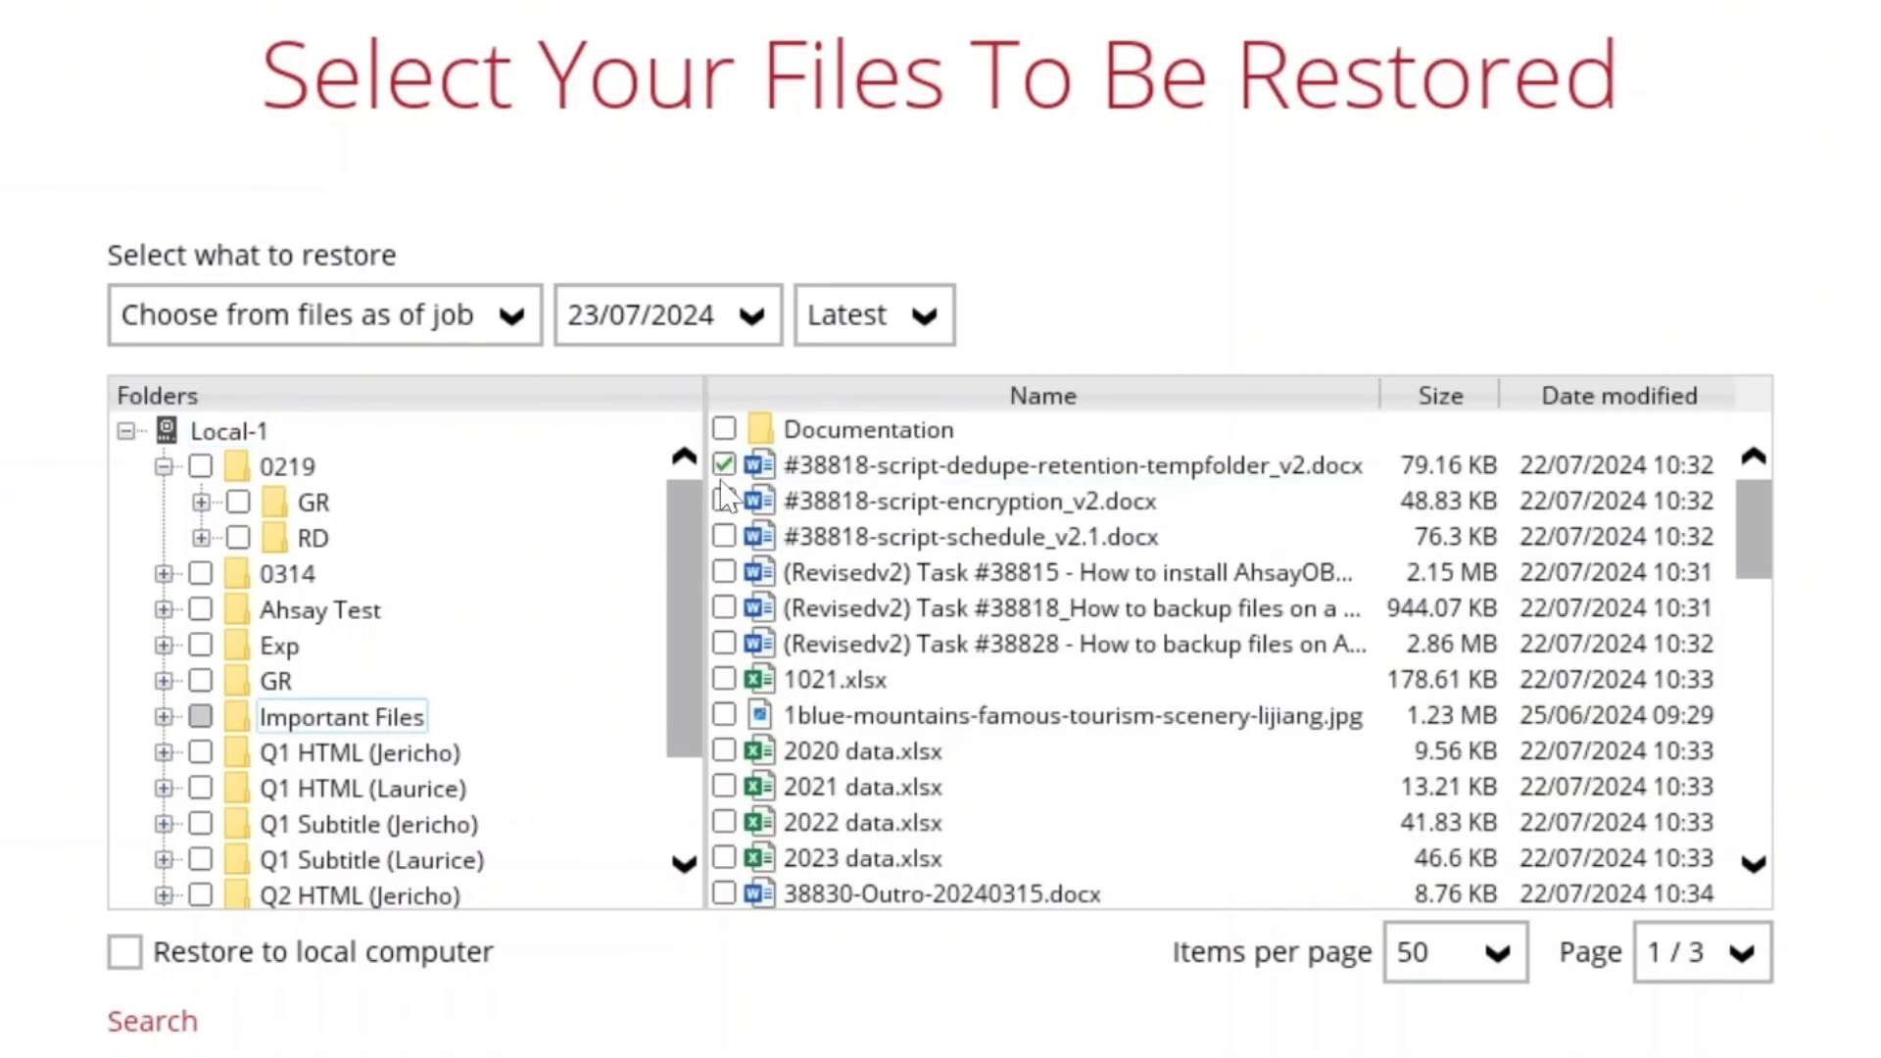
left_click(724, 537)
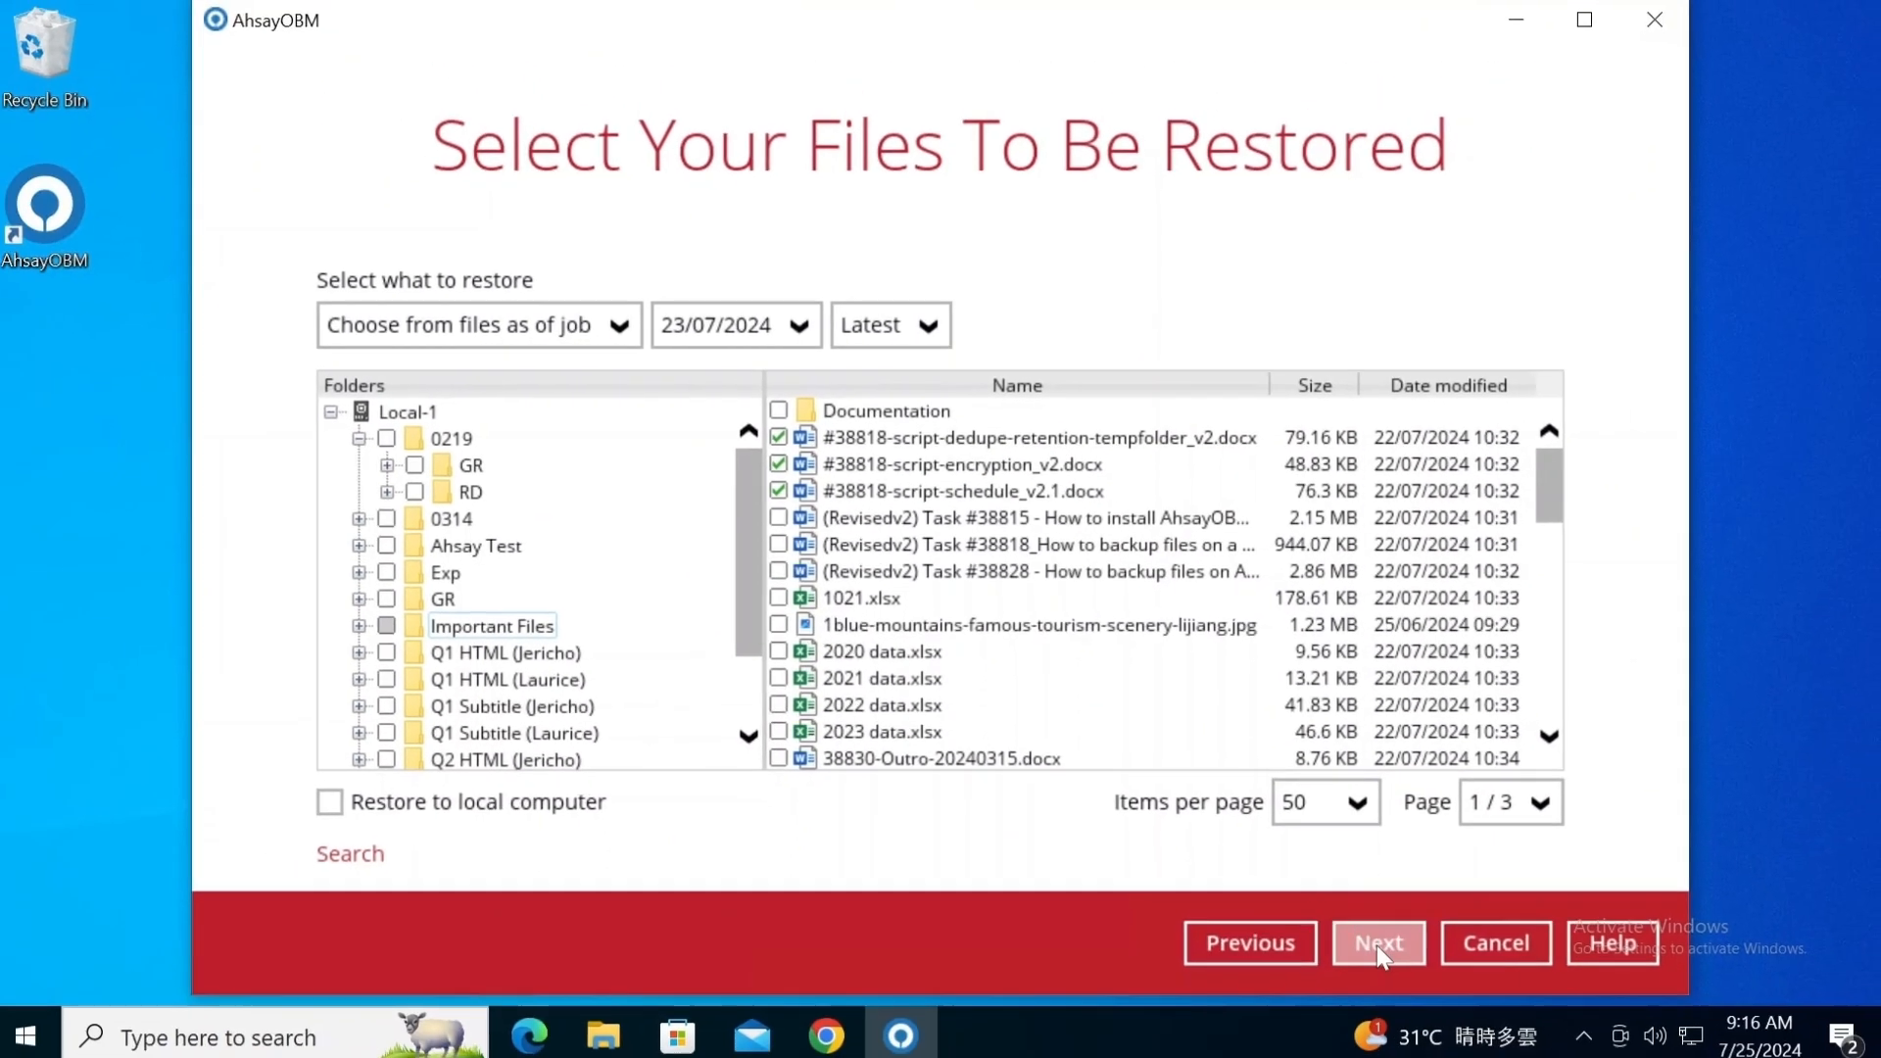
left_click(1375, 939)
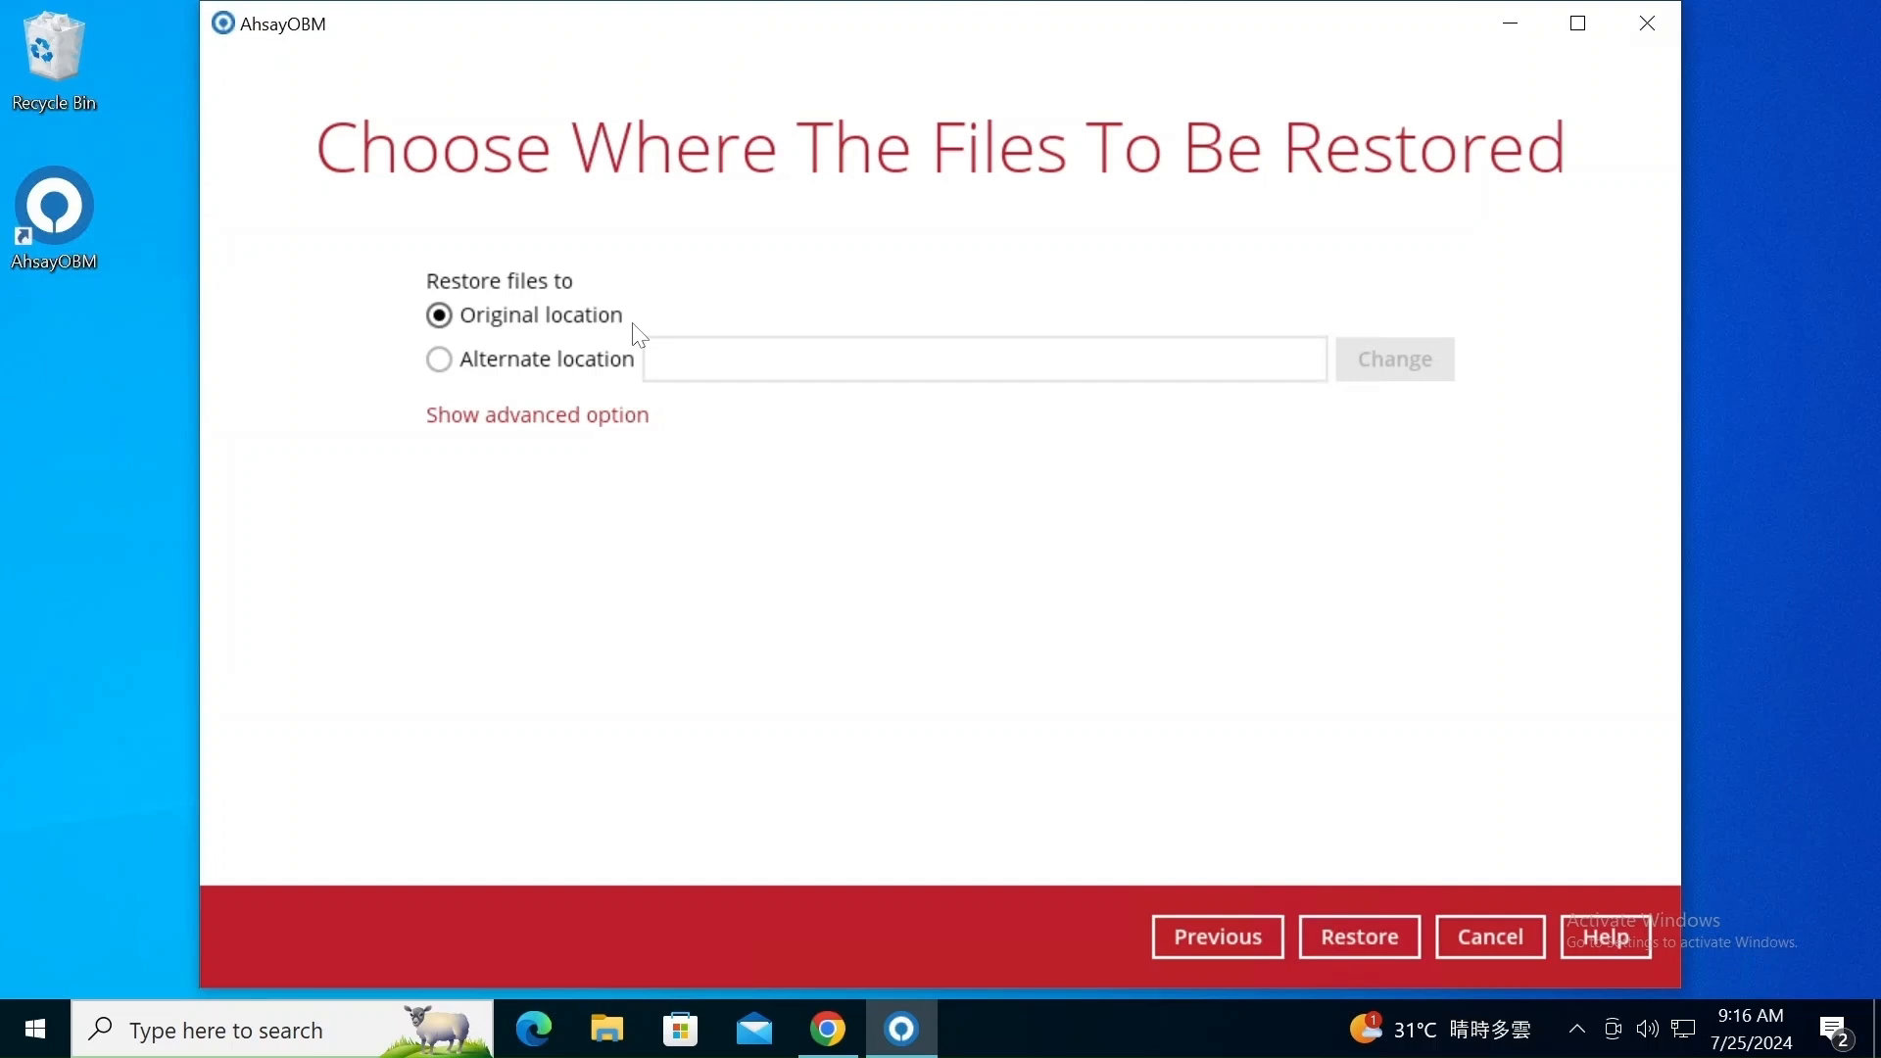
left_click(1377, 936)
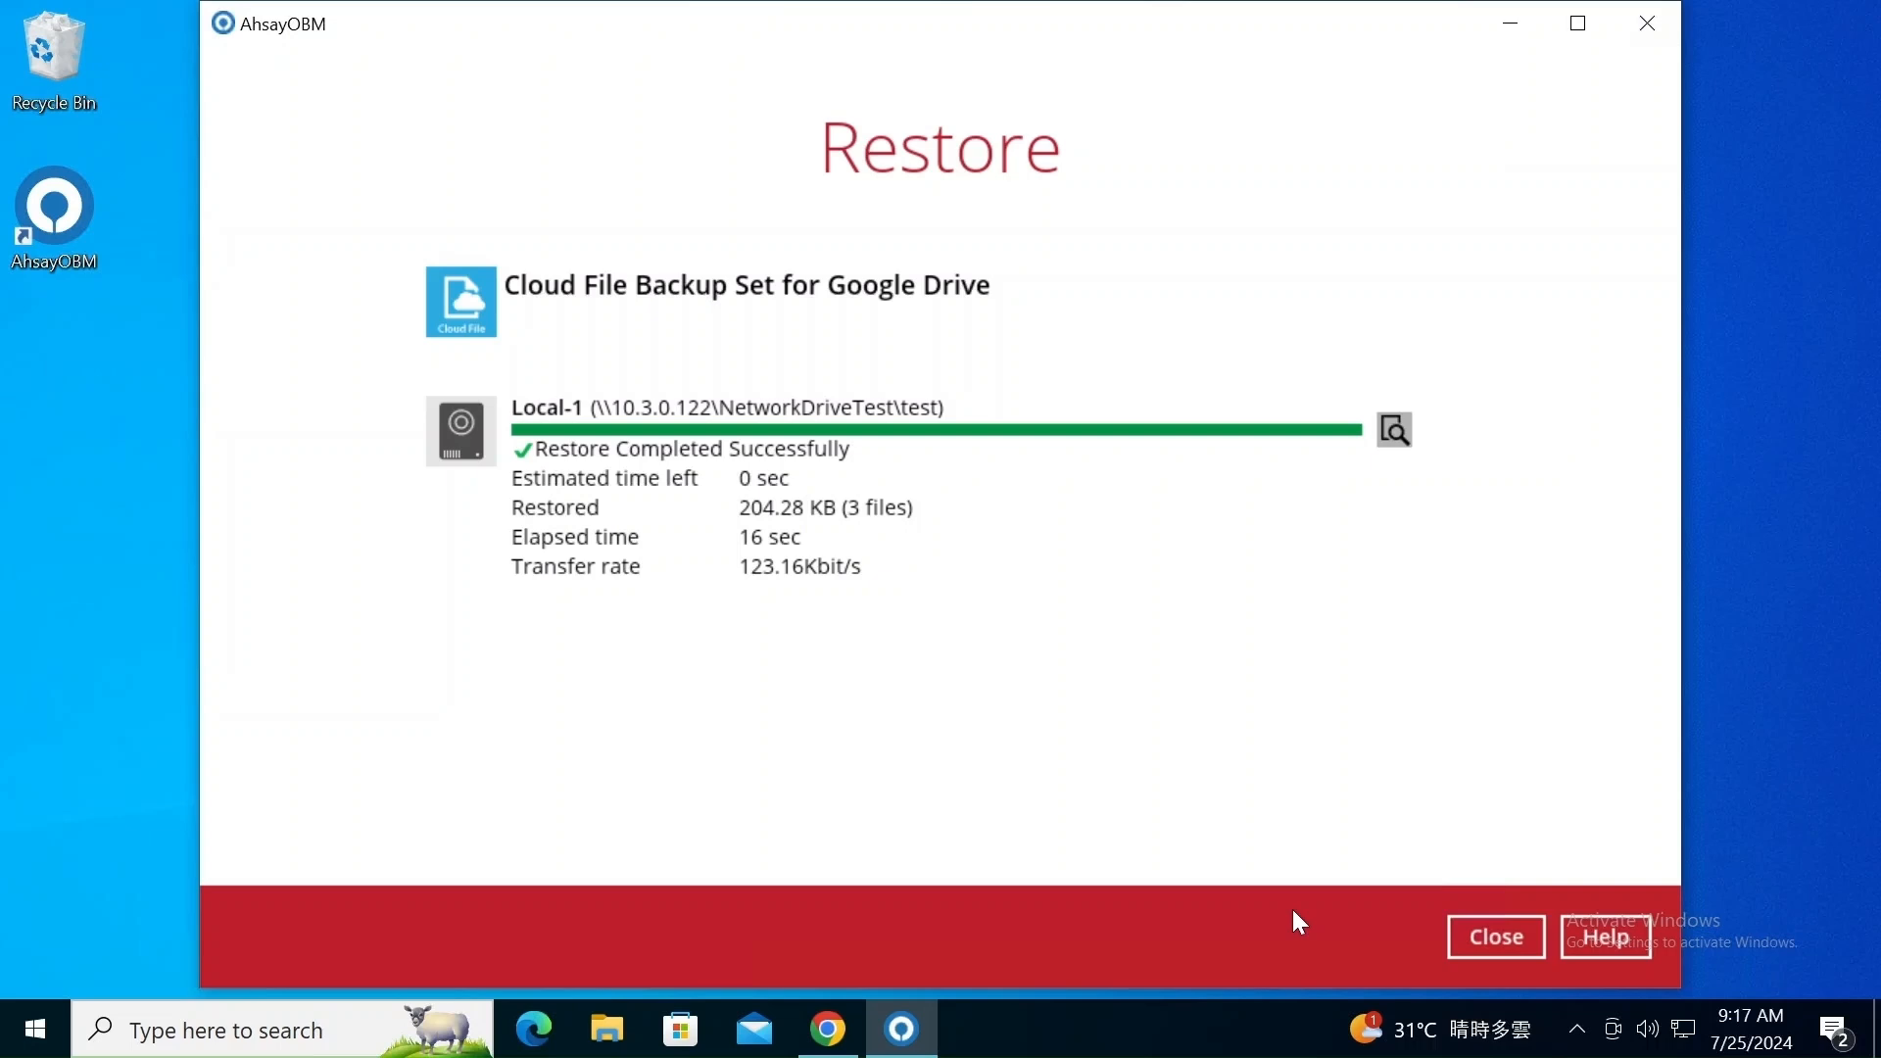
Switch to Google Drive in Chrome and view the restored documents in the Important Files folder.
left_click(815, 1042)
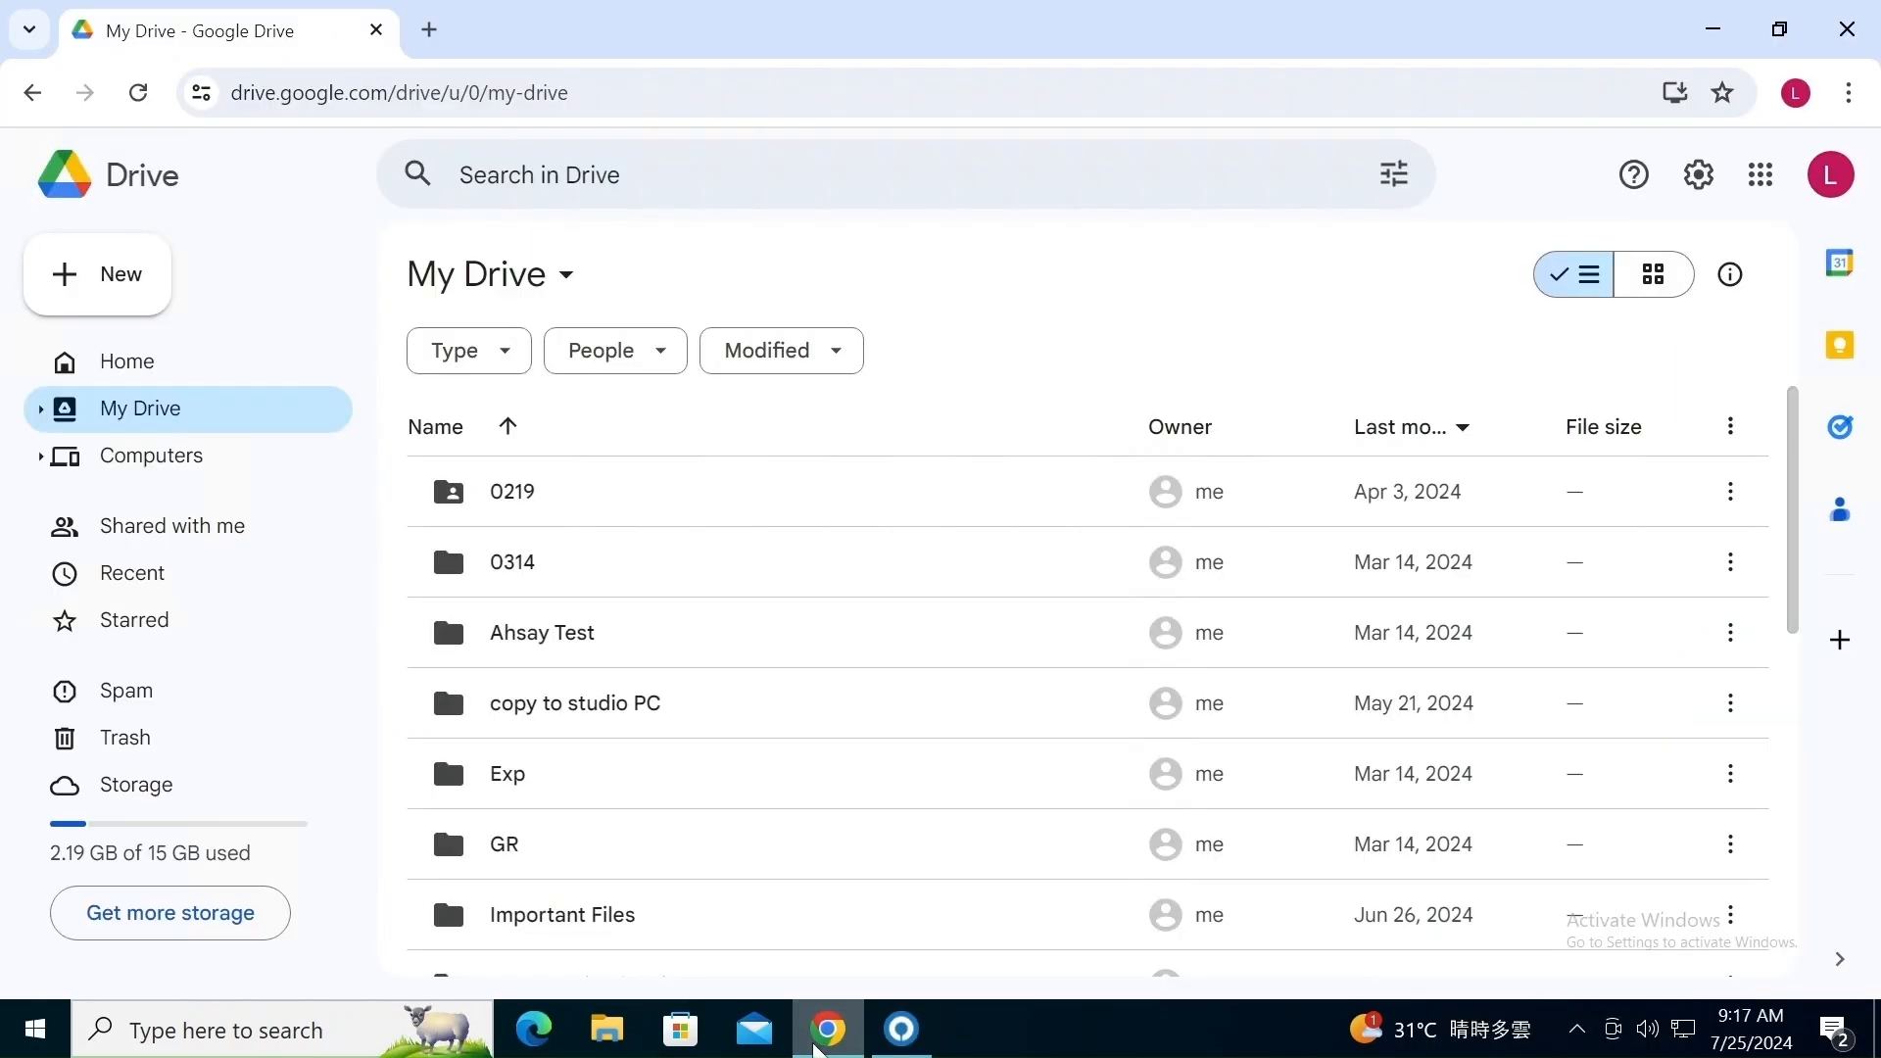
double_click(895, 926)
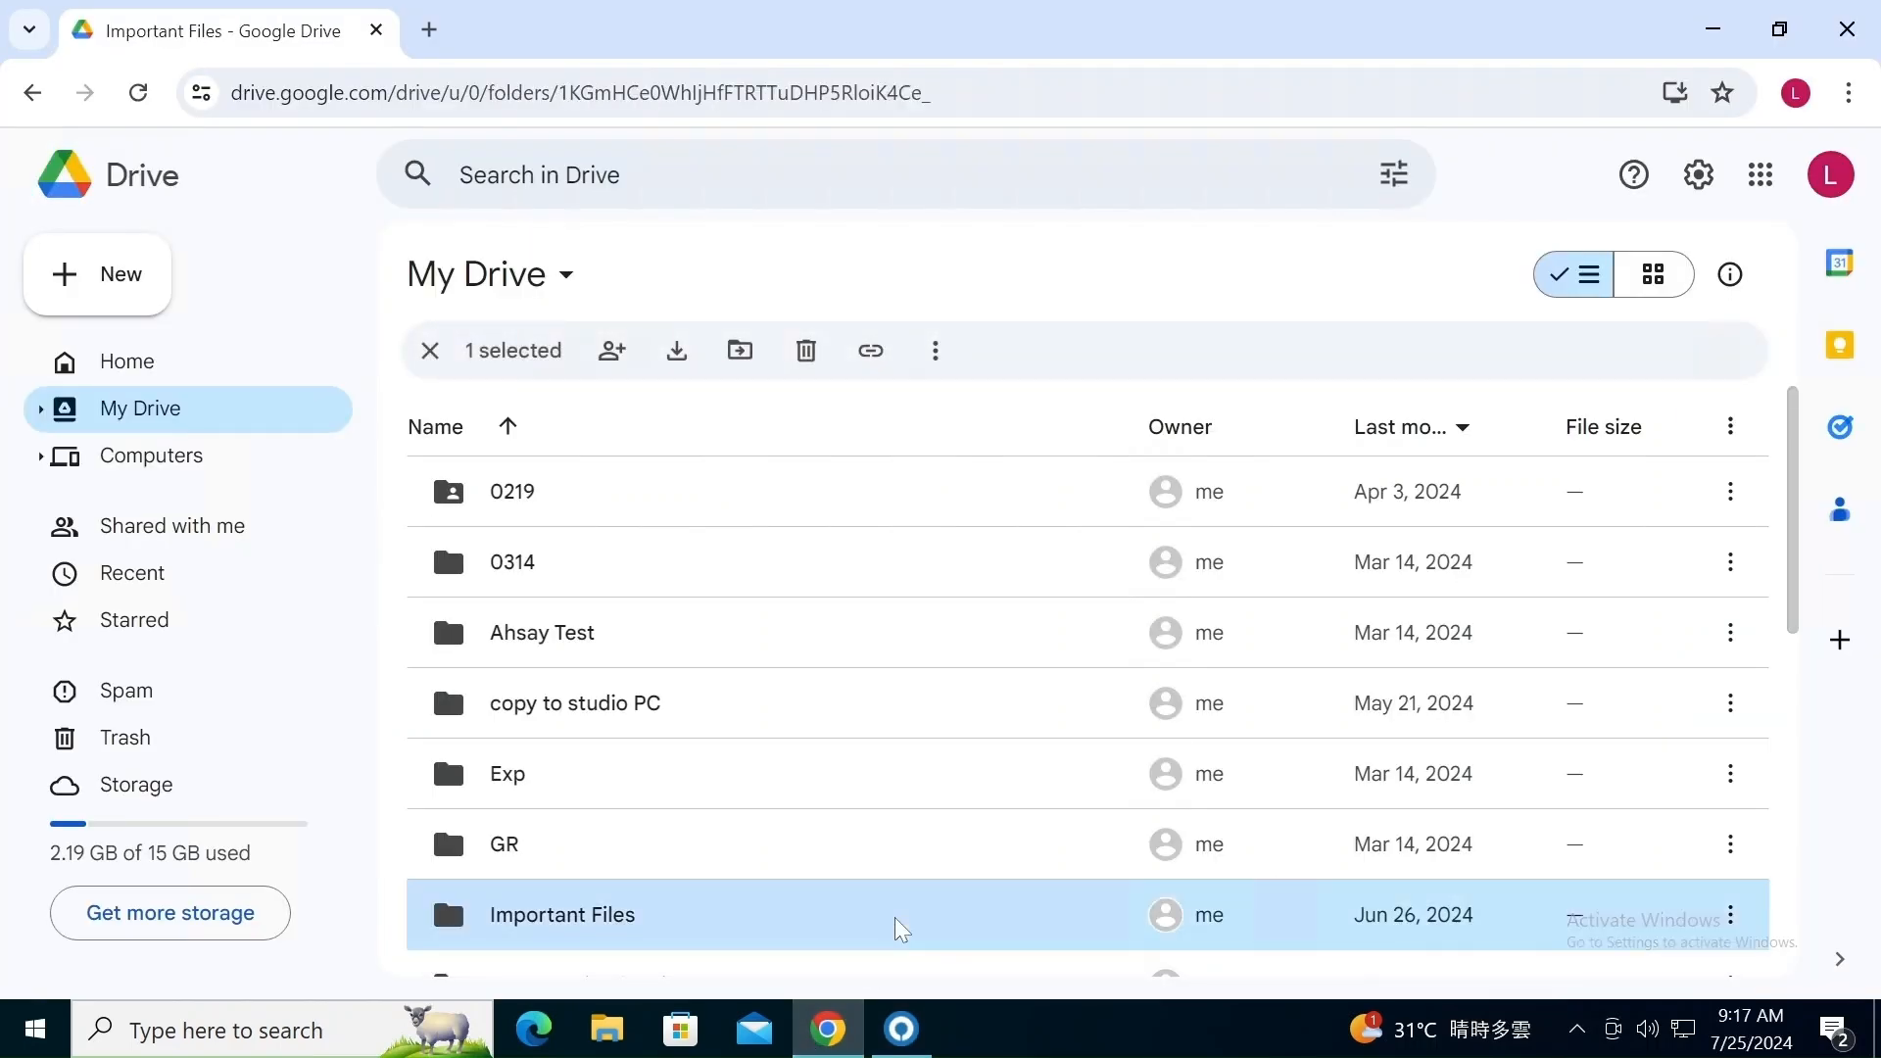
scroll(902, 929, "down", 3)
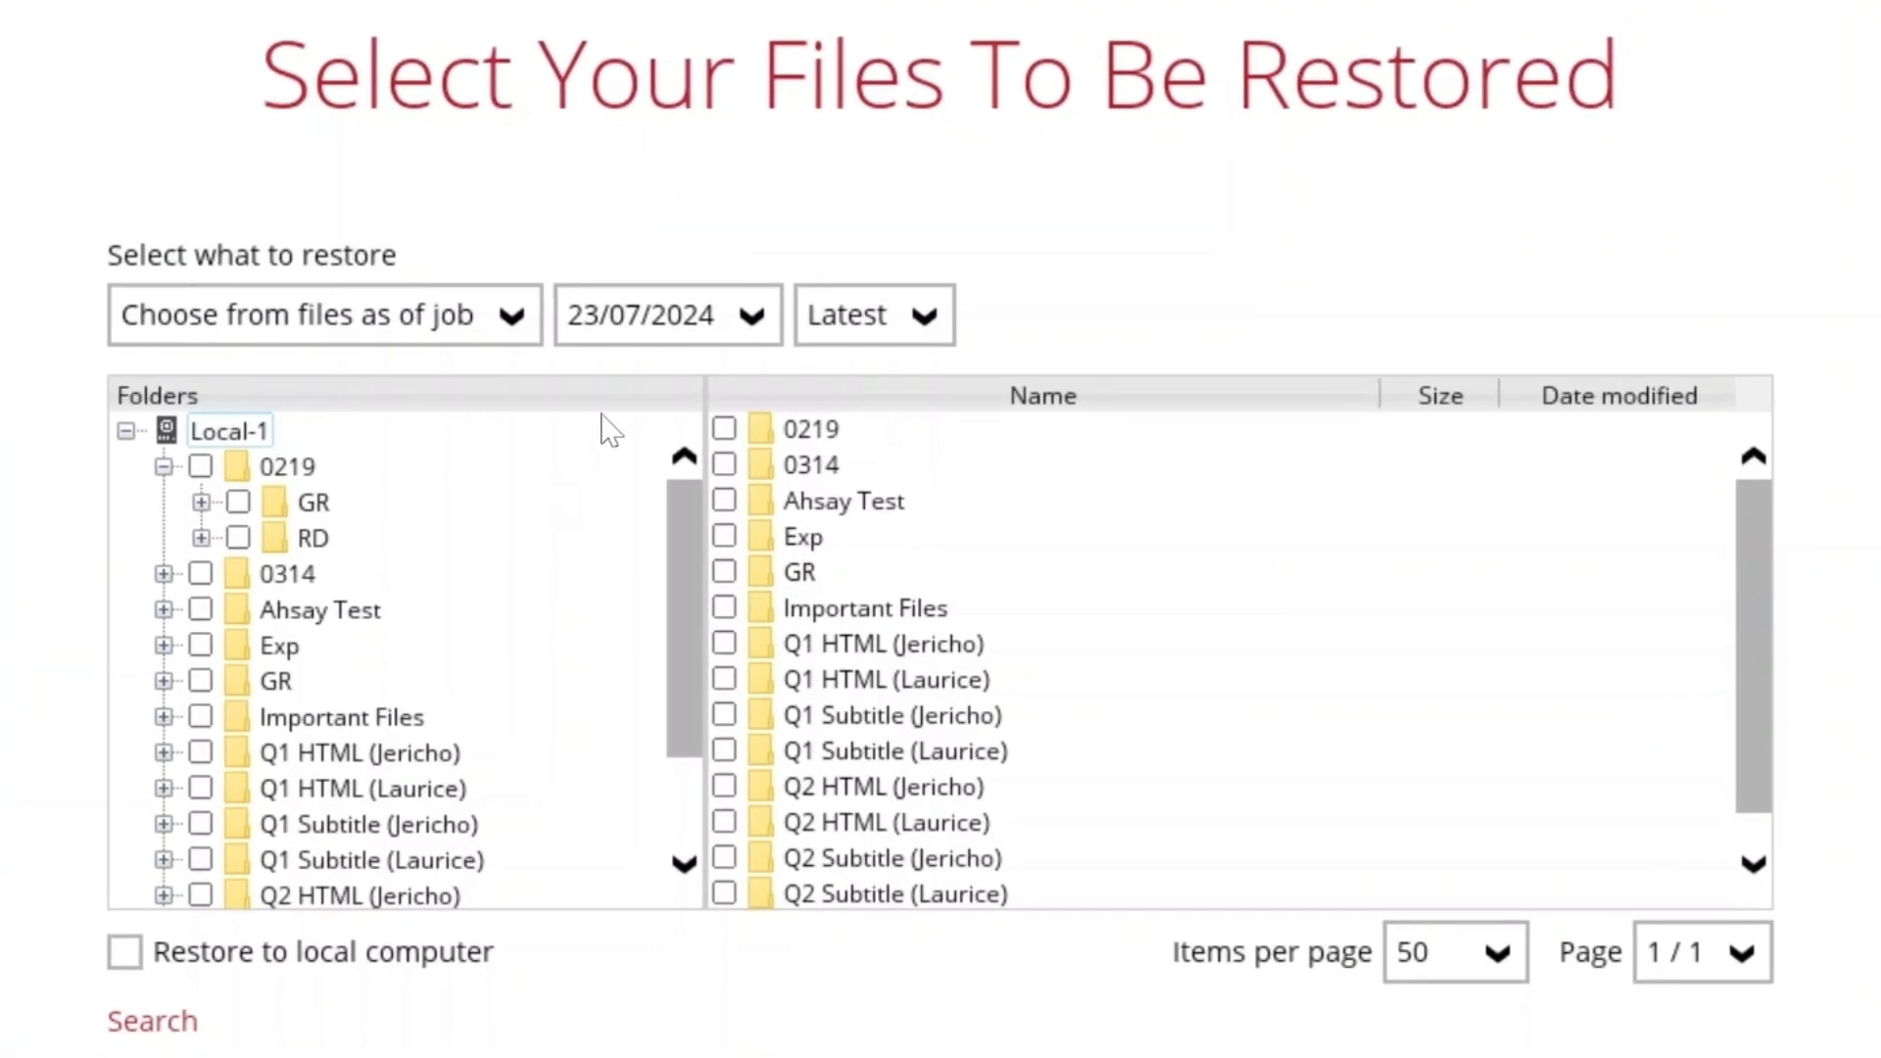
Set the restore source to Choose from ALL files and browse the file versions in the Important Files folder.
left_click(509, 315)
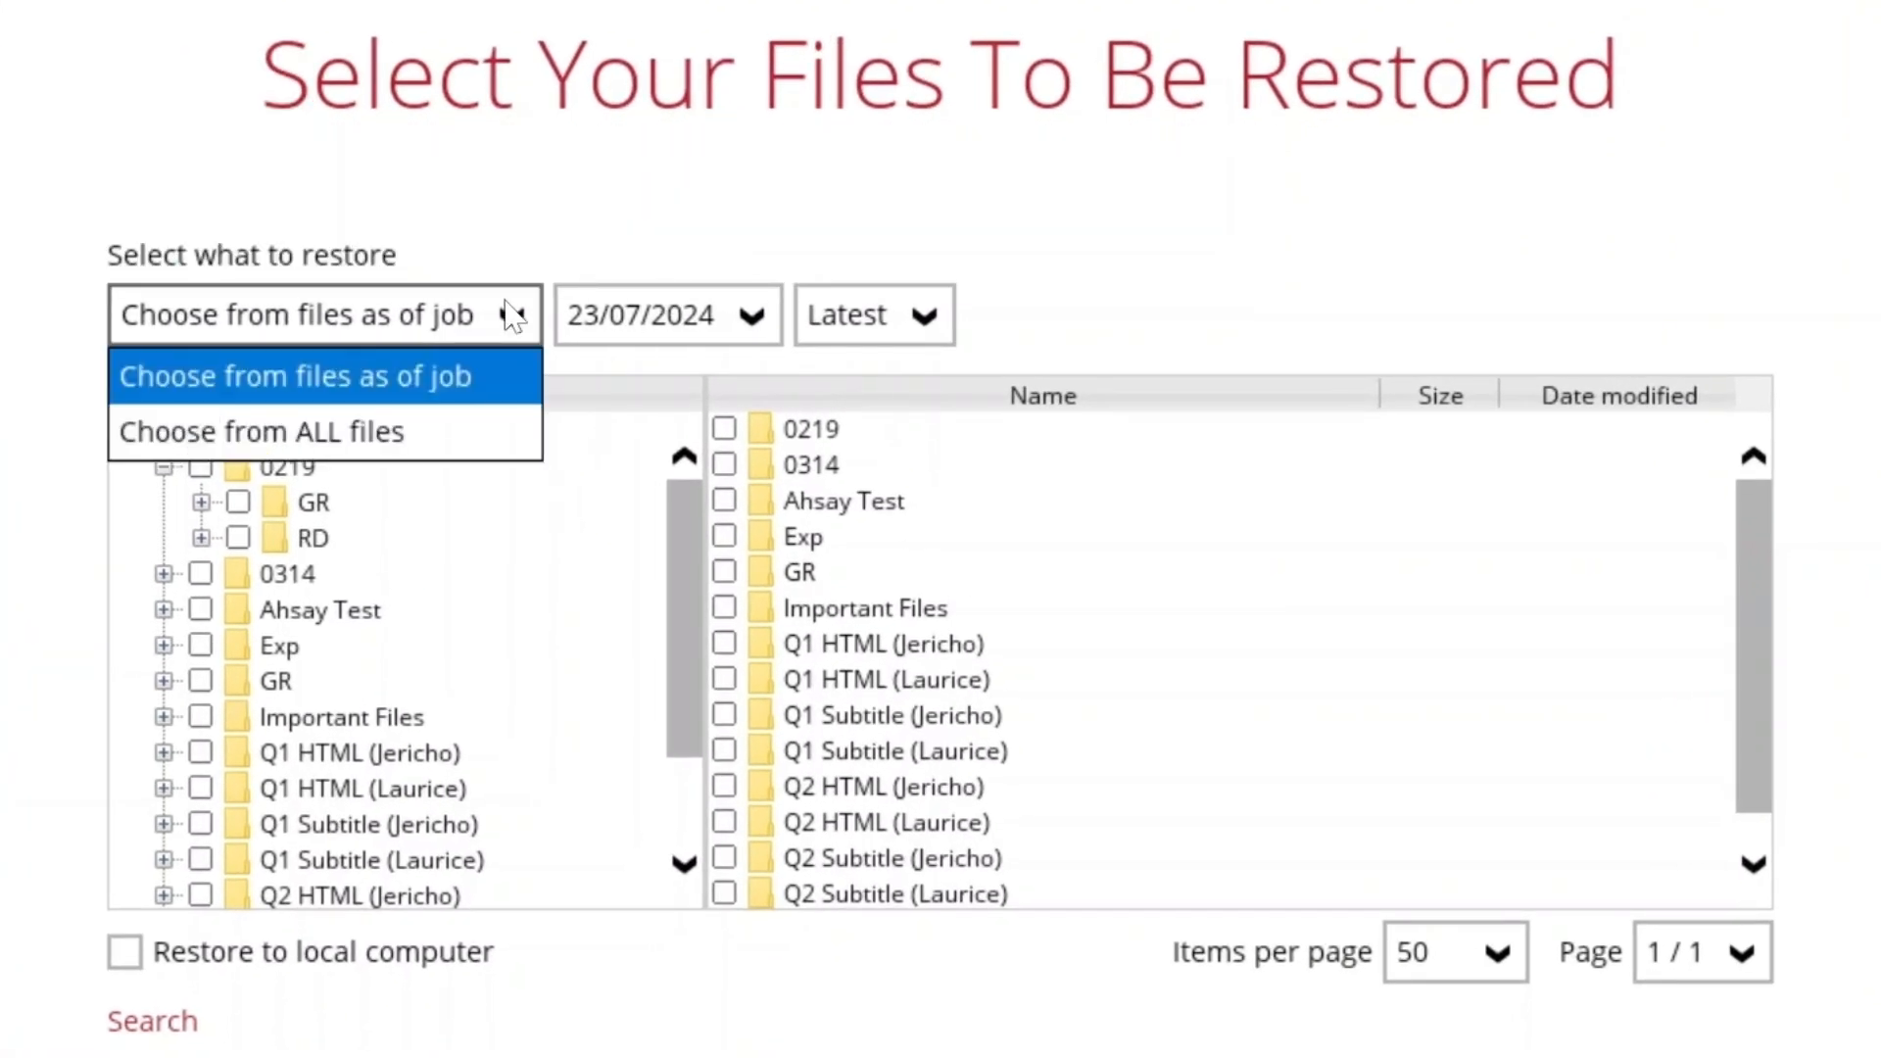
left_click(425, 426)
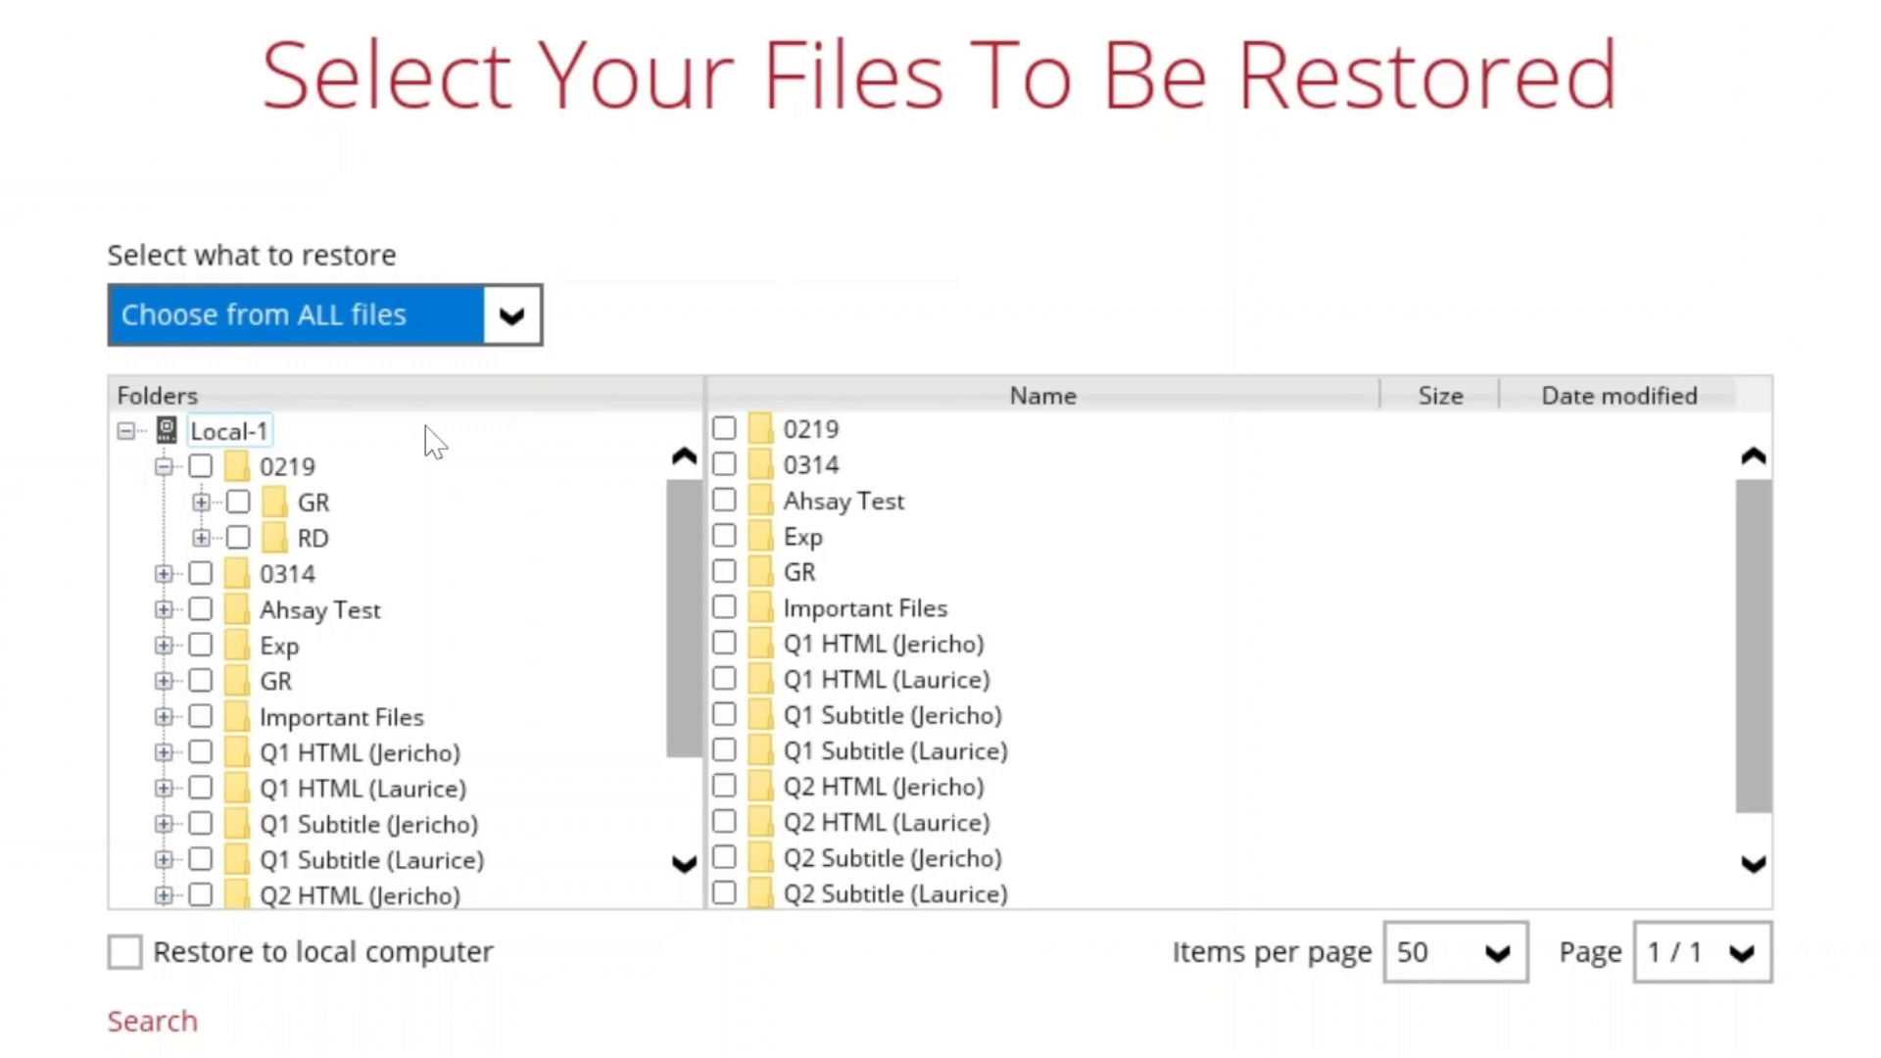
left_click(397, 723)
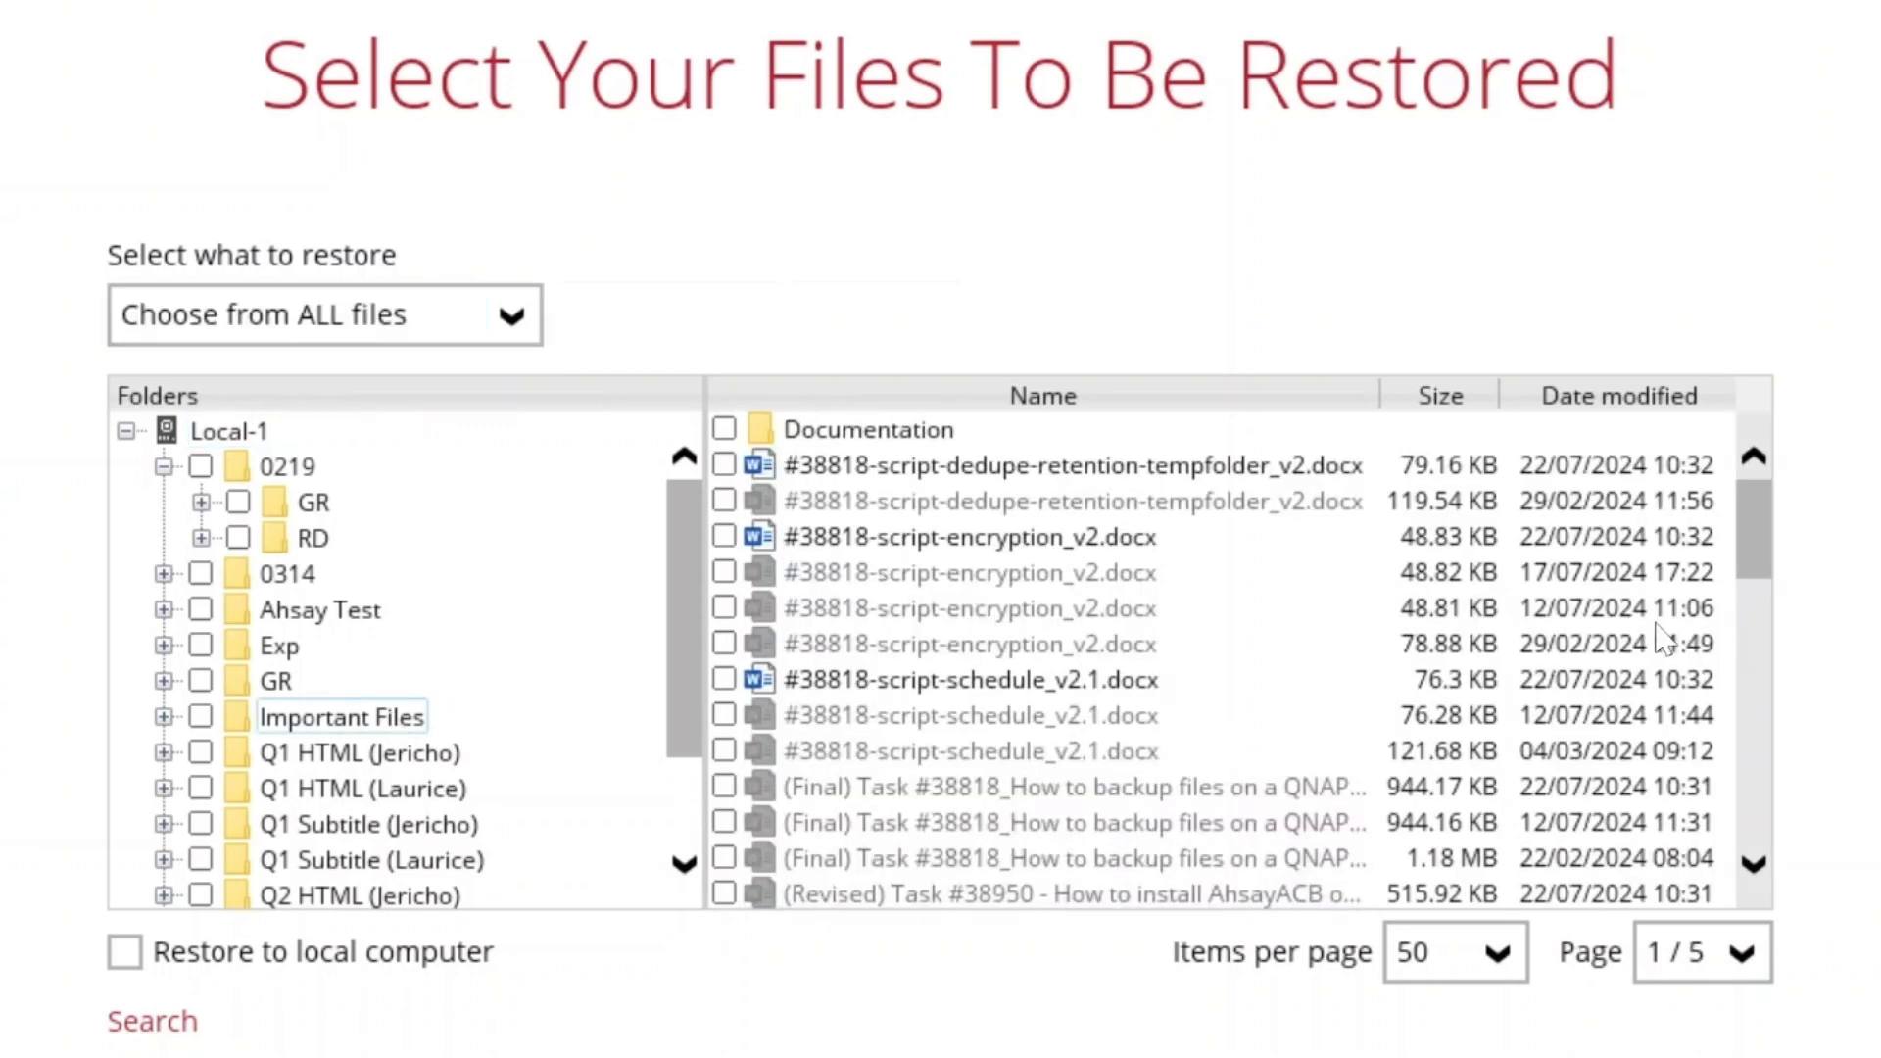
scroll(1522, 686, "down", 6)
scroll(1203, 567, "down", 1)
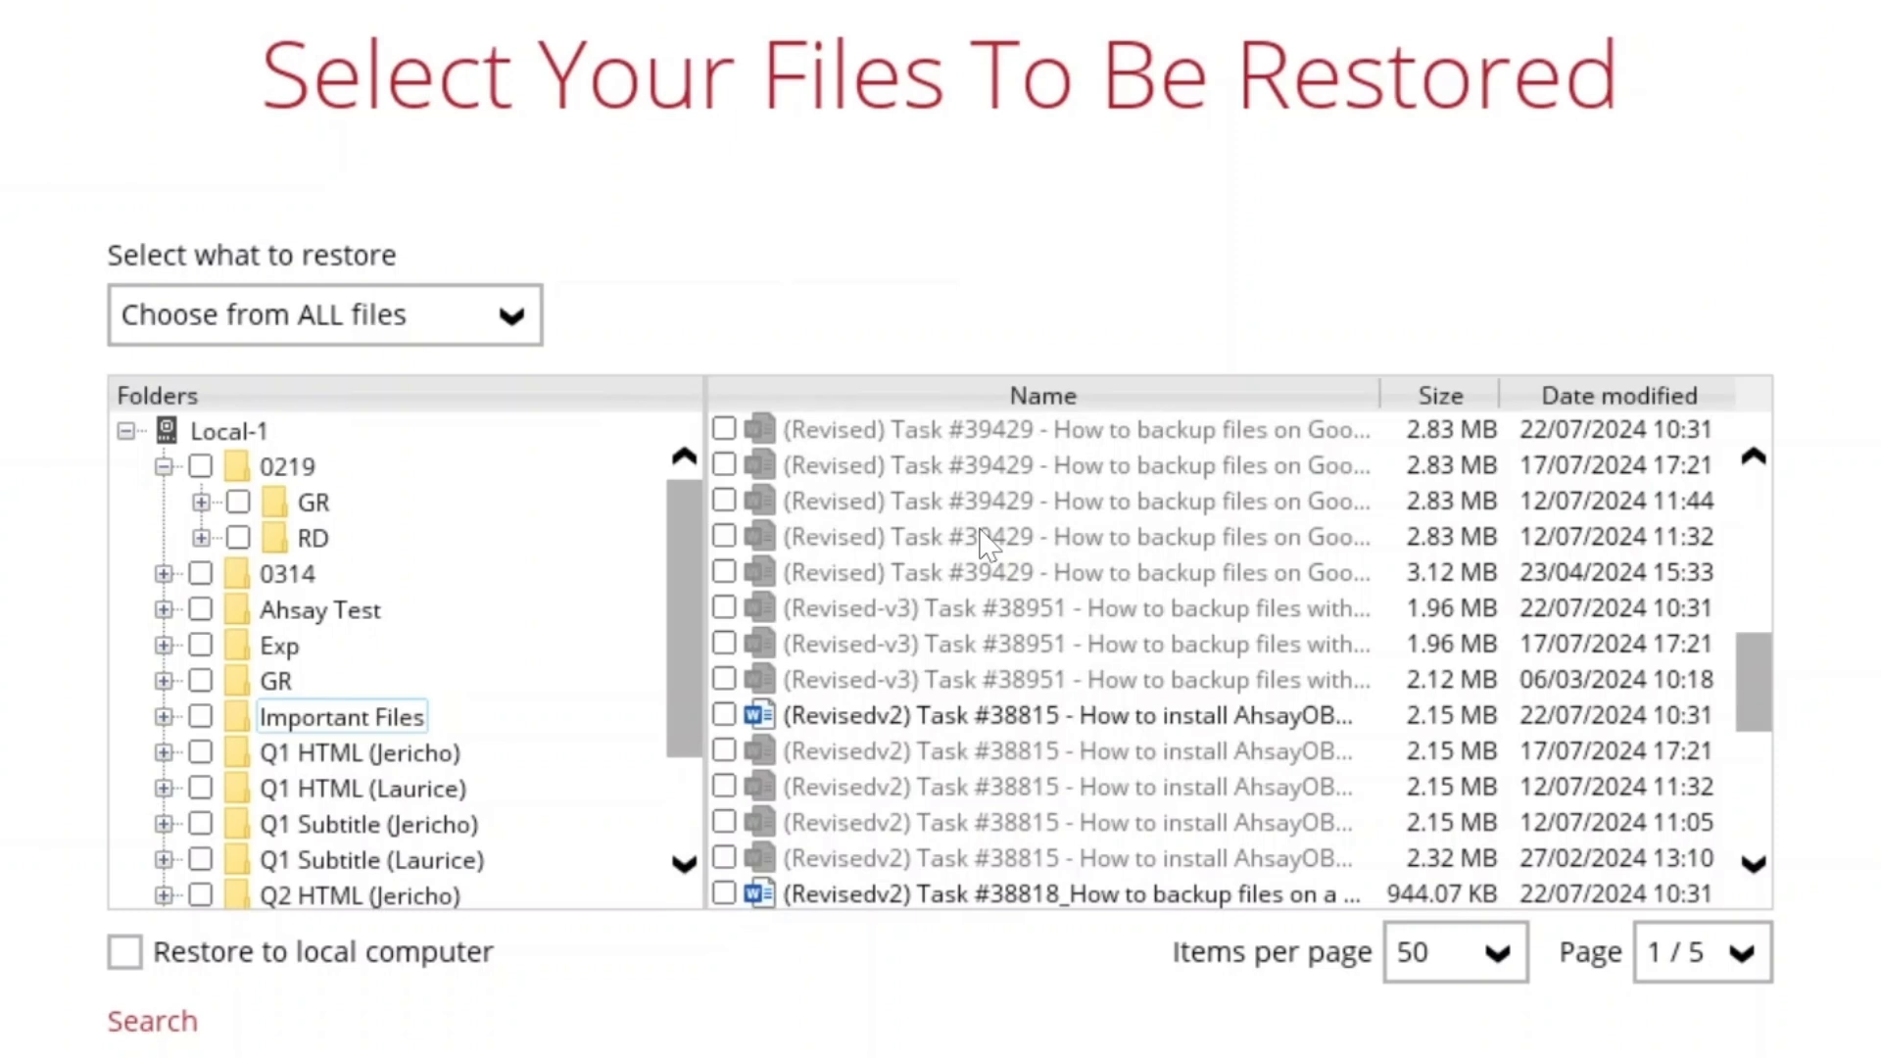
scroll(987, 541, "up", 6)
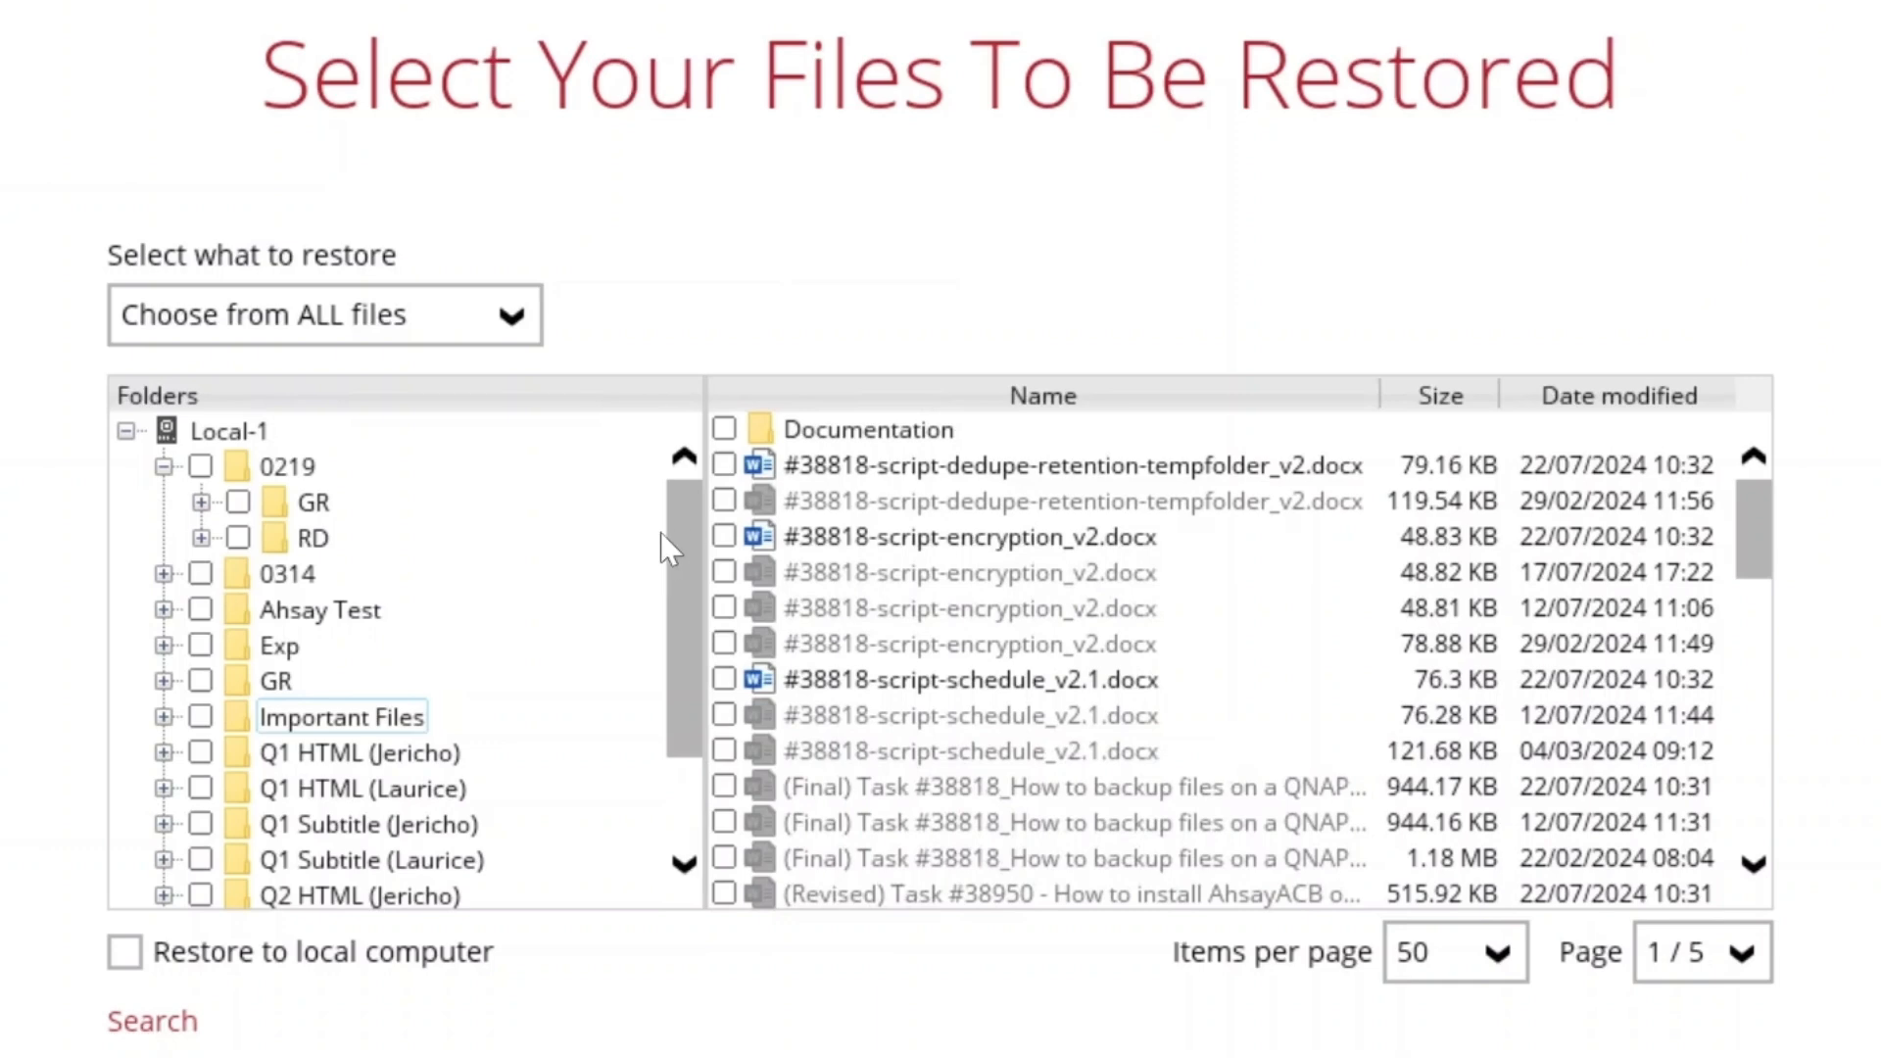
Select all four versions of #38818-script-encryption_v2.docx for restore and proceed to the destination choice.
left_click(724, 537)
left_click(724, 572)
left_click(725, 608)
left_click(724, 644)
left_click(1354, 929)
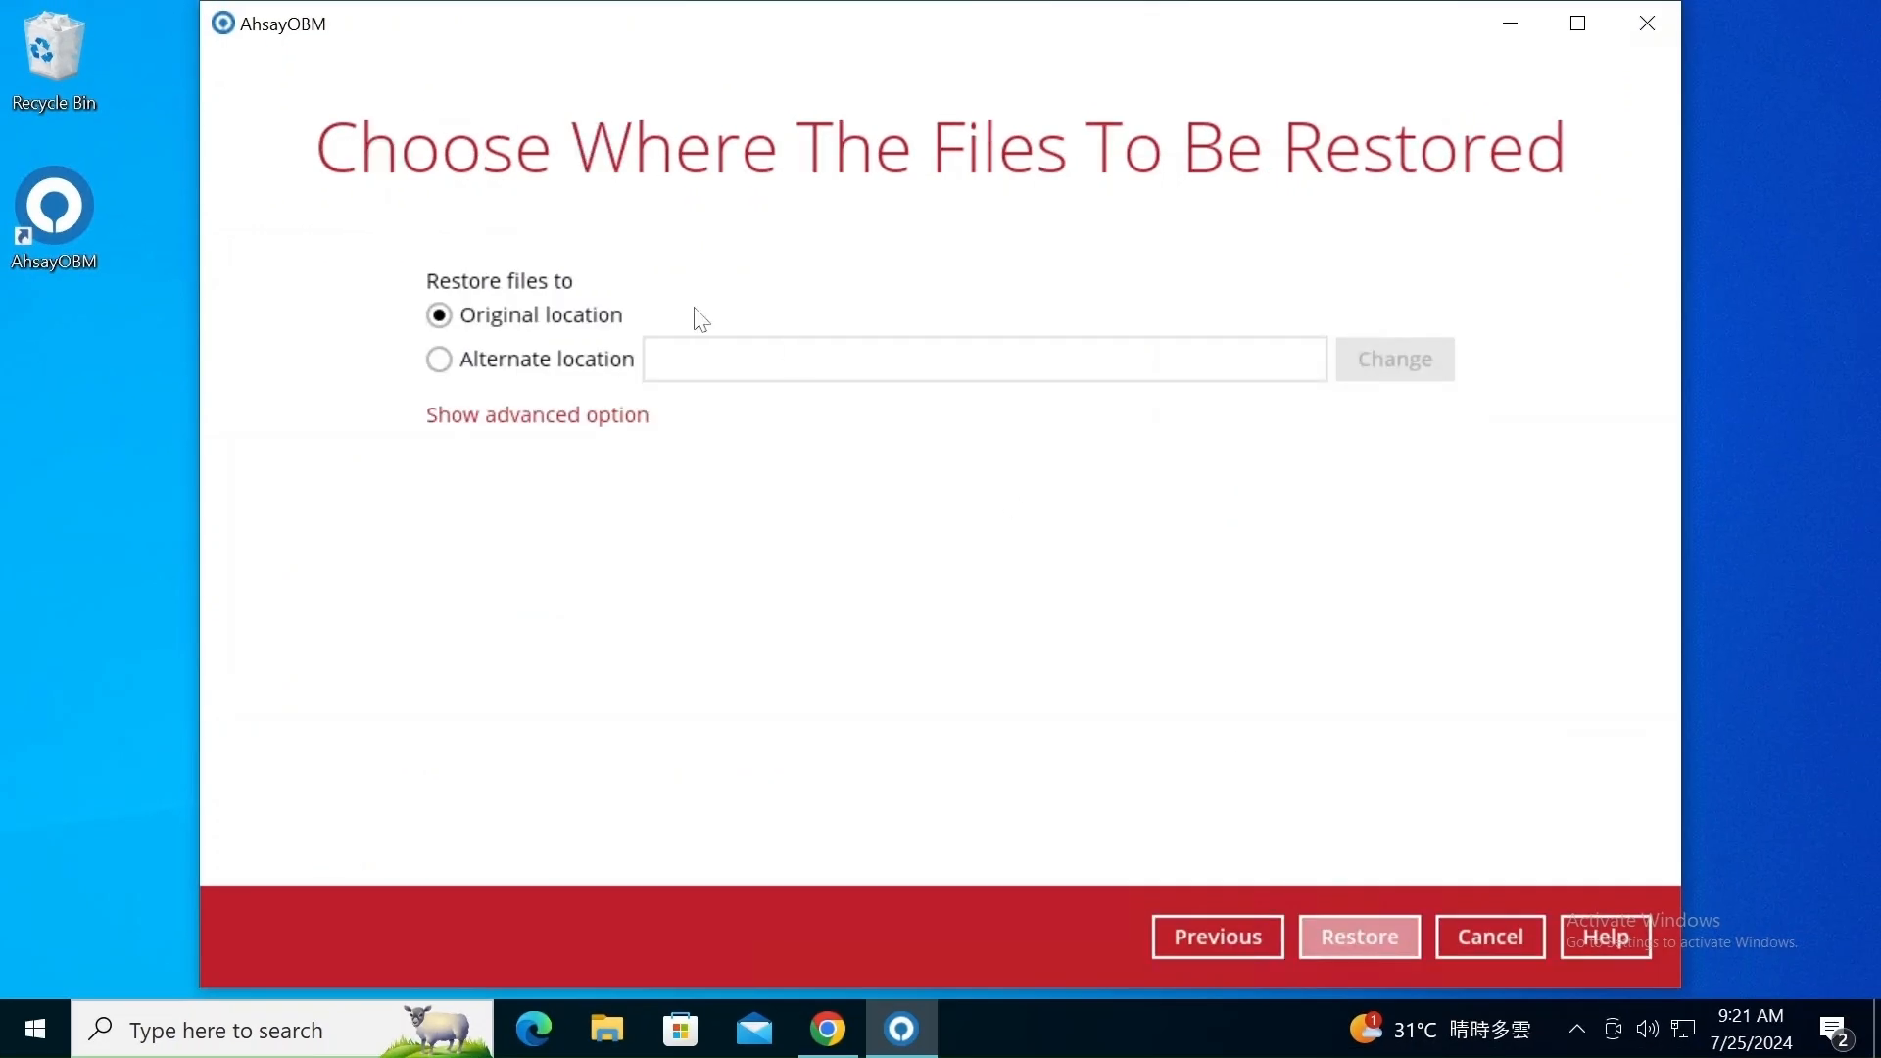
Set the Exp folder on Google Drive as the alternate restore location and start the restore.
left_click(443, 360)
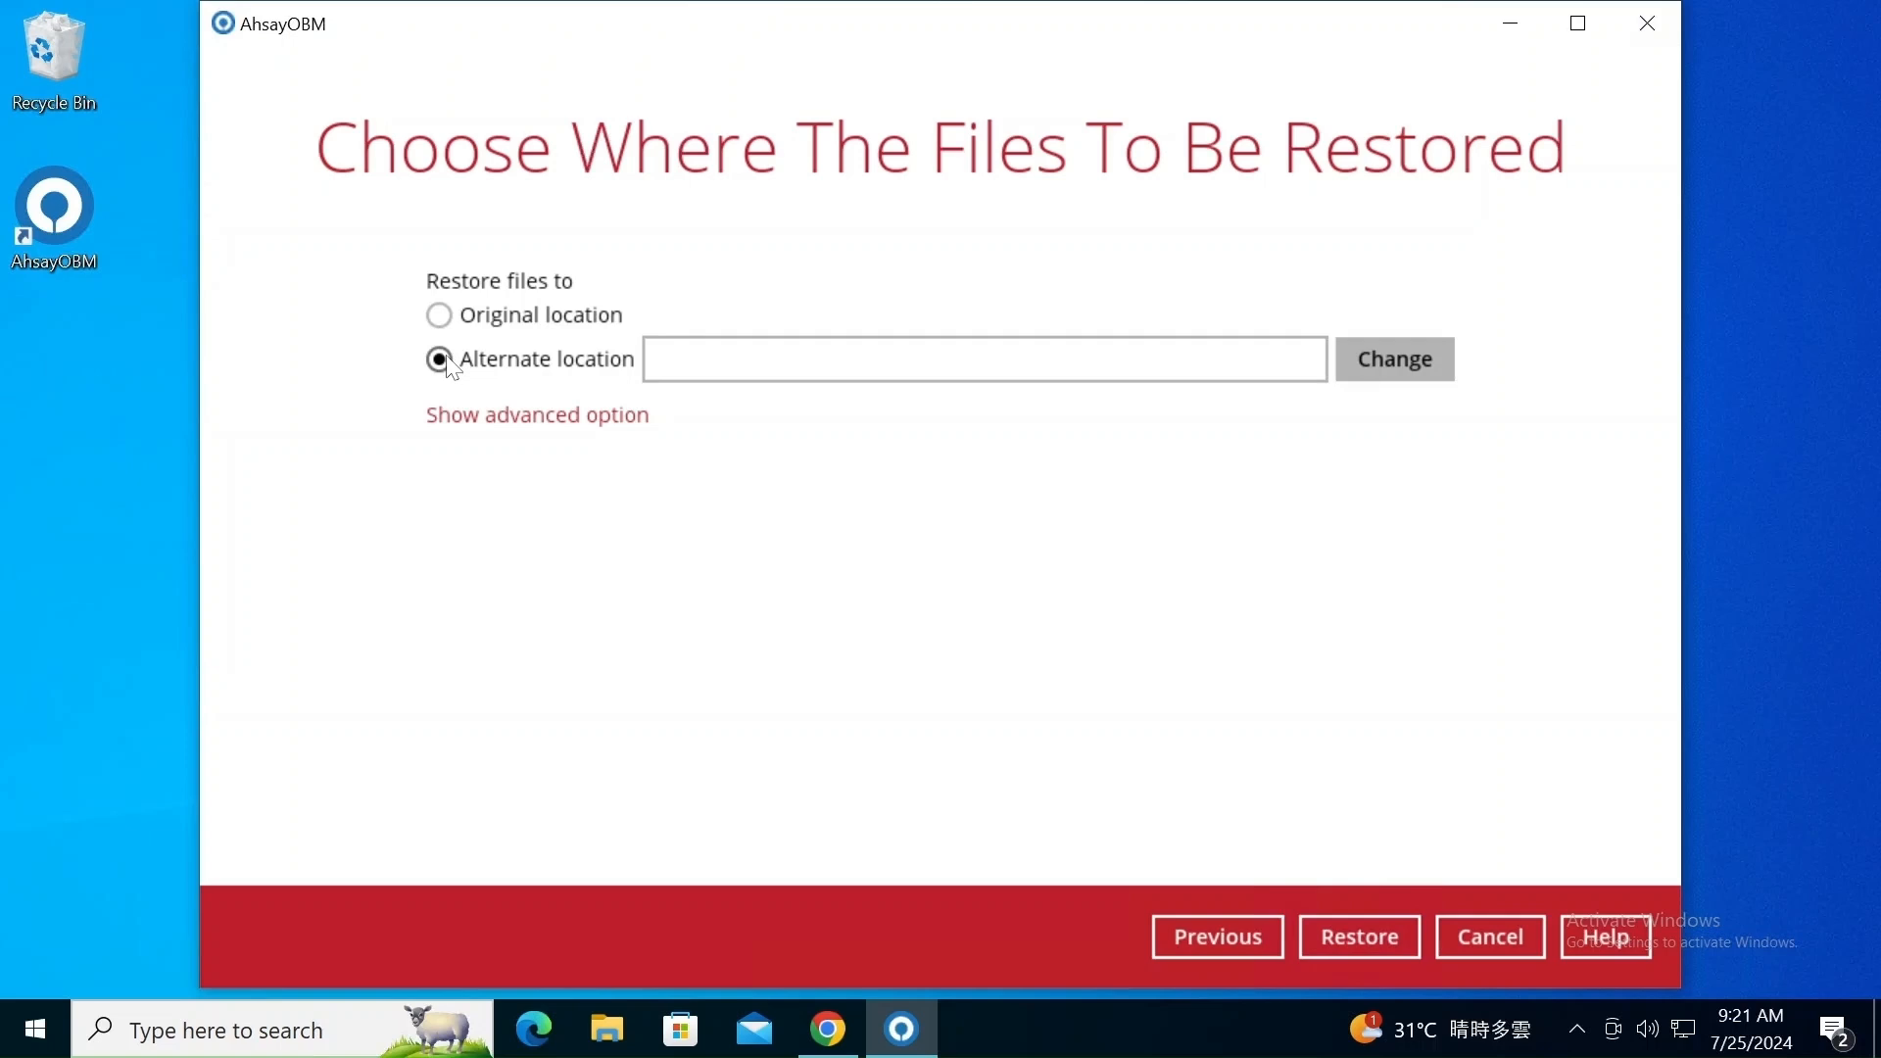
left_click(1417, 367)
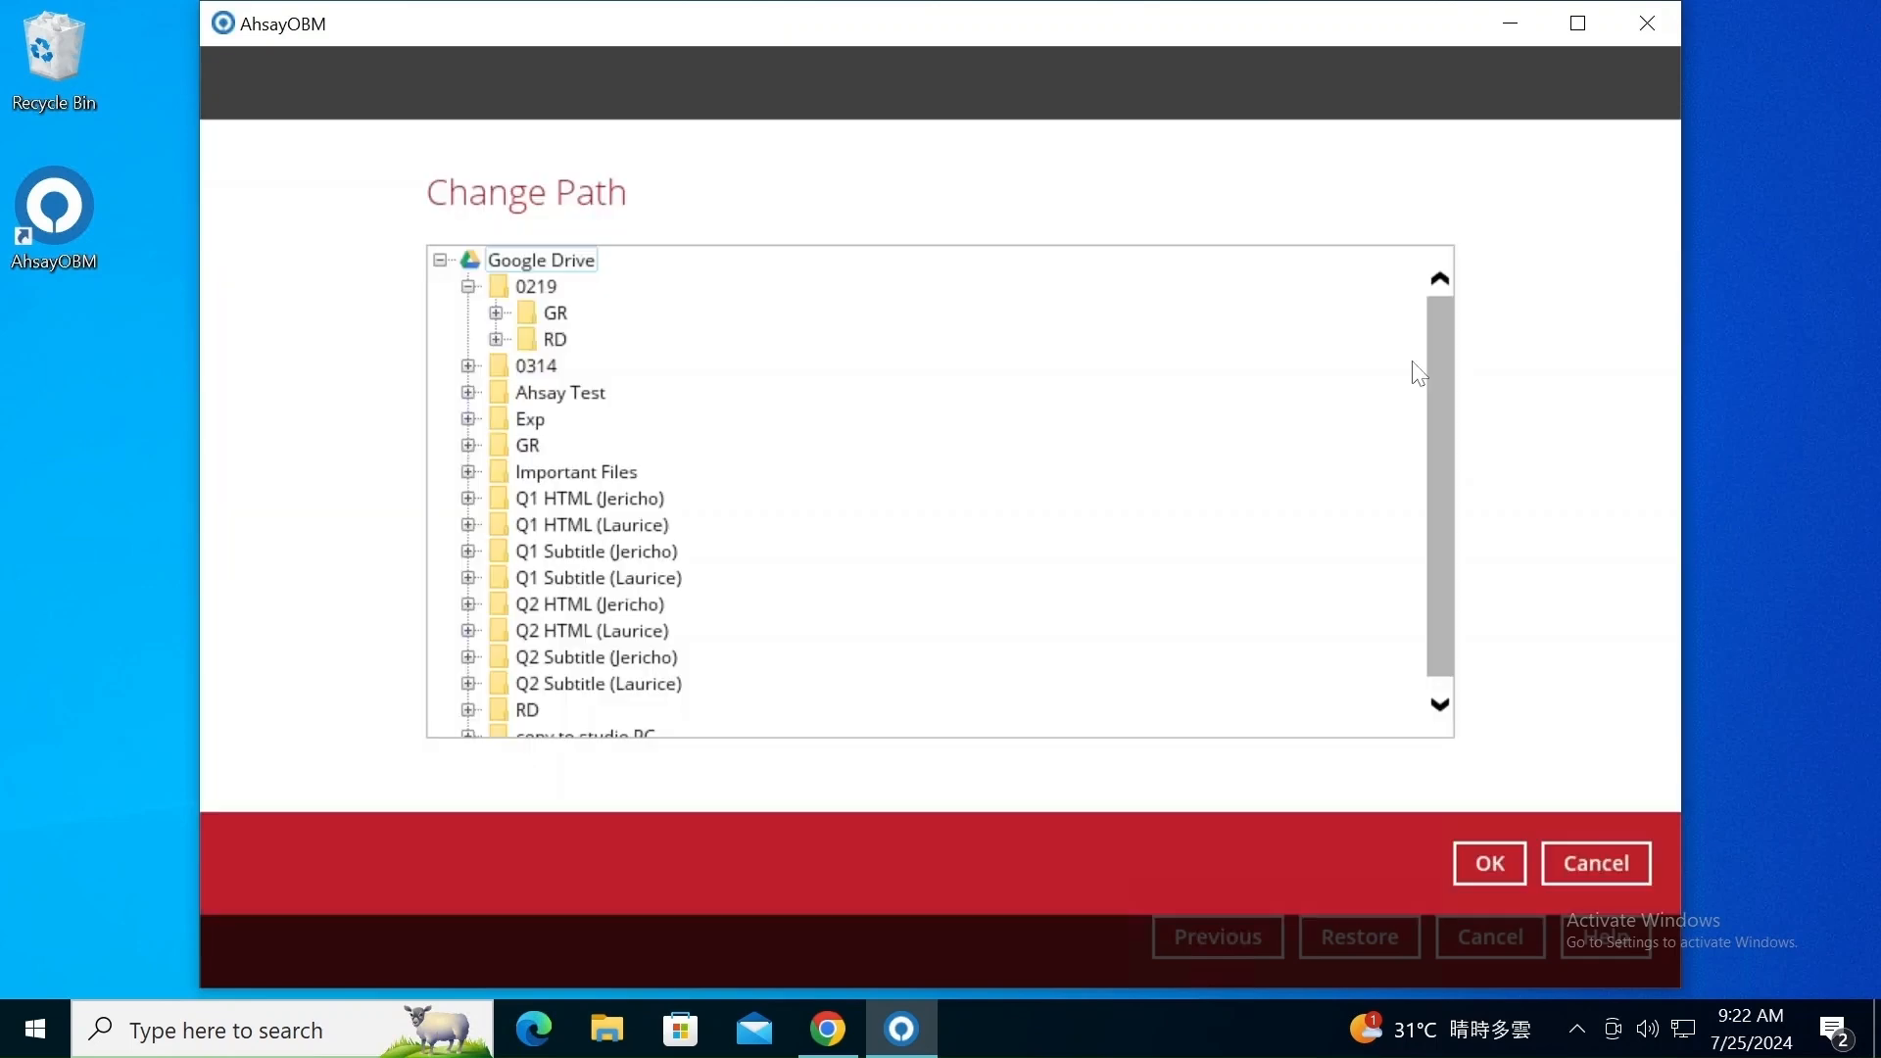
left_click(536, 422)
left_click(1516, 877)
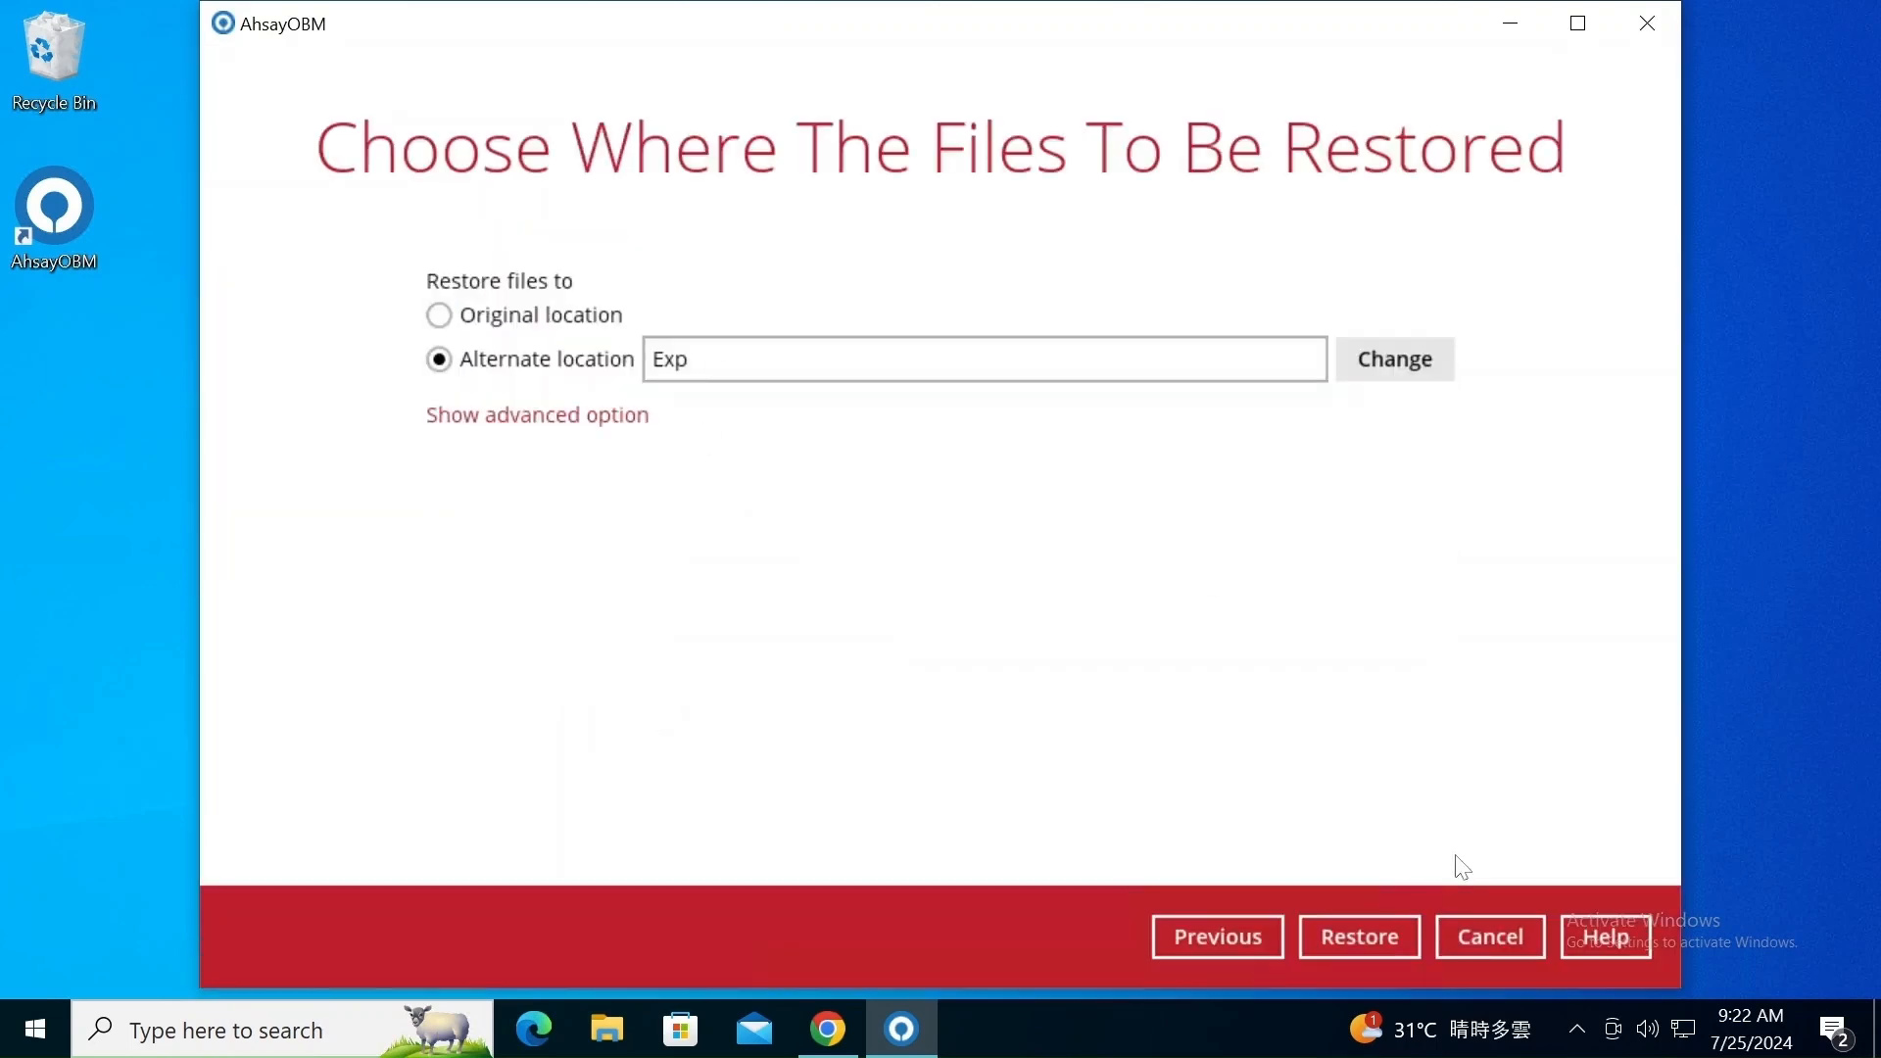
left_click(1357, 931)
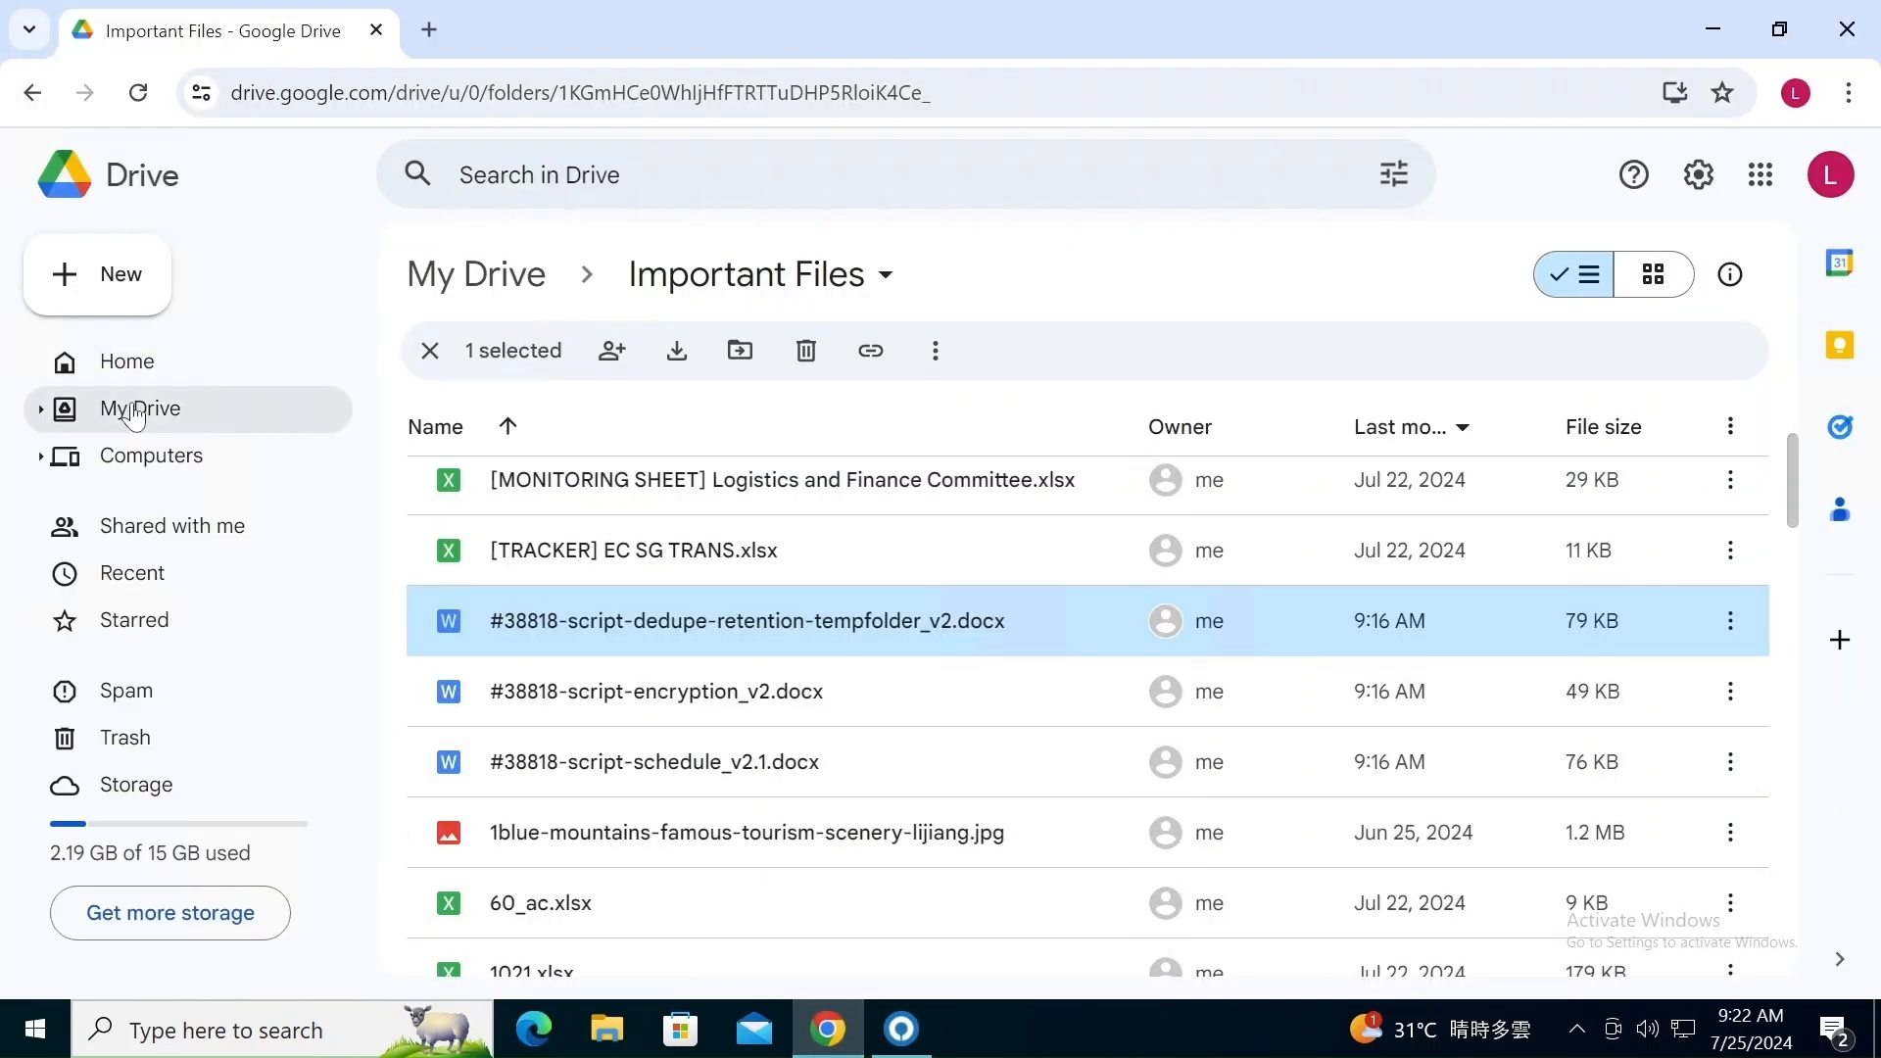
In Google Drive, view the contents of the restored Important Files folder inside Exp.
left_click(136, 411)
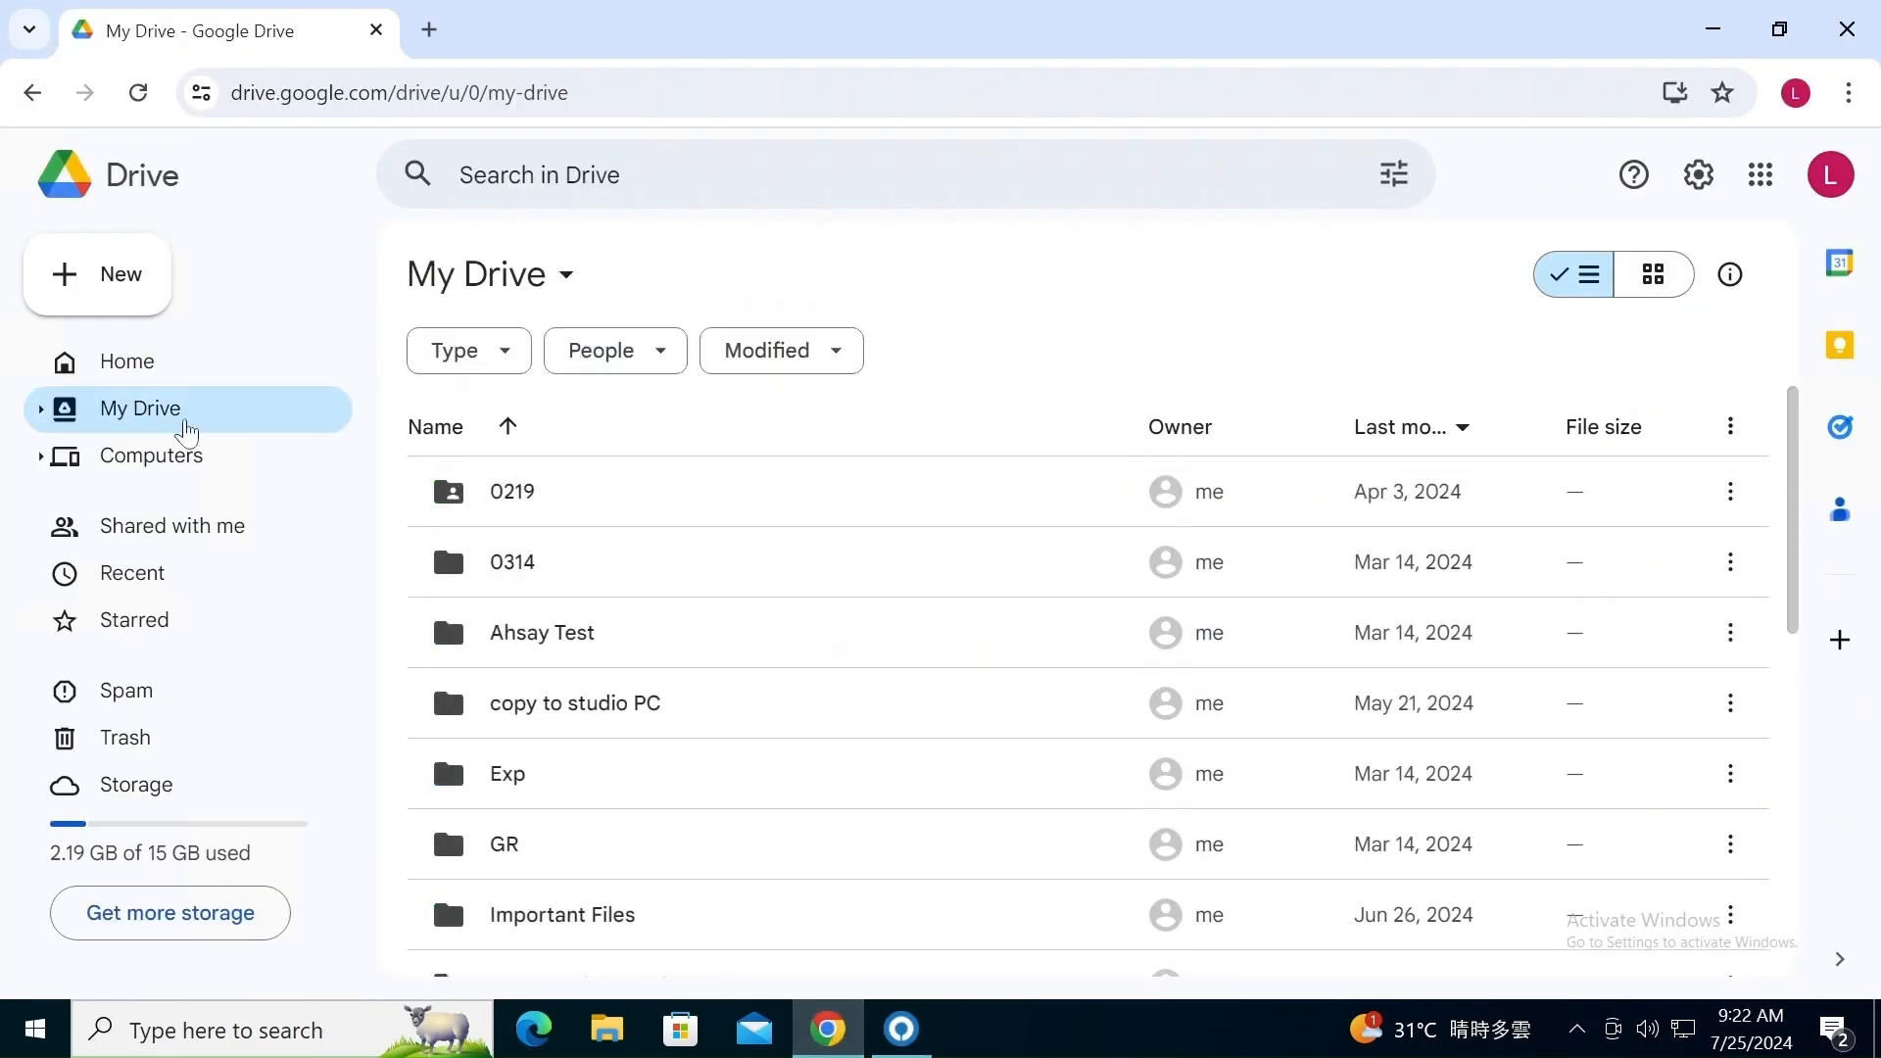
left_click(582, 771)
double_click(582, 771)
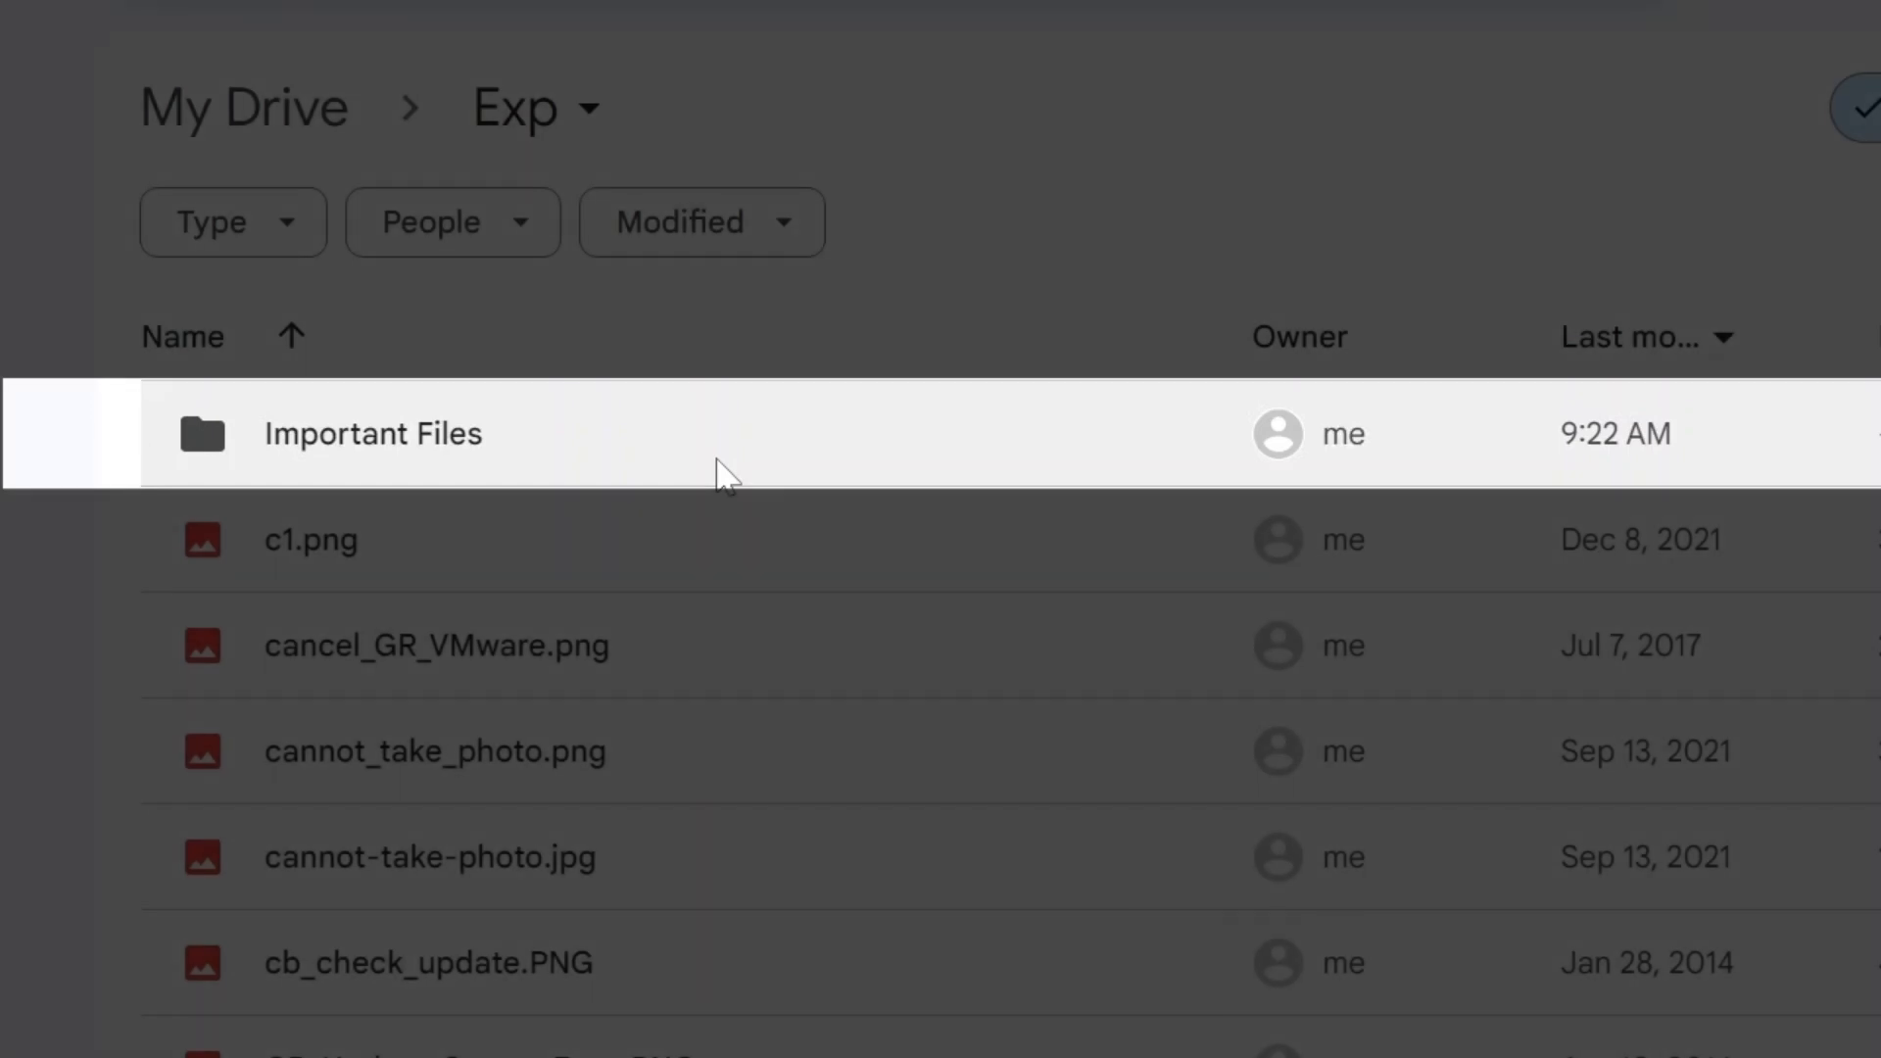
double_click(718, 465)
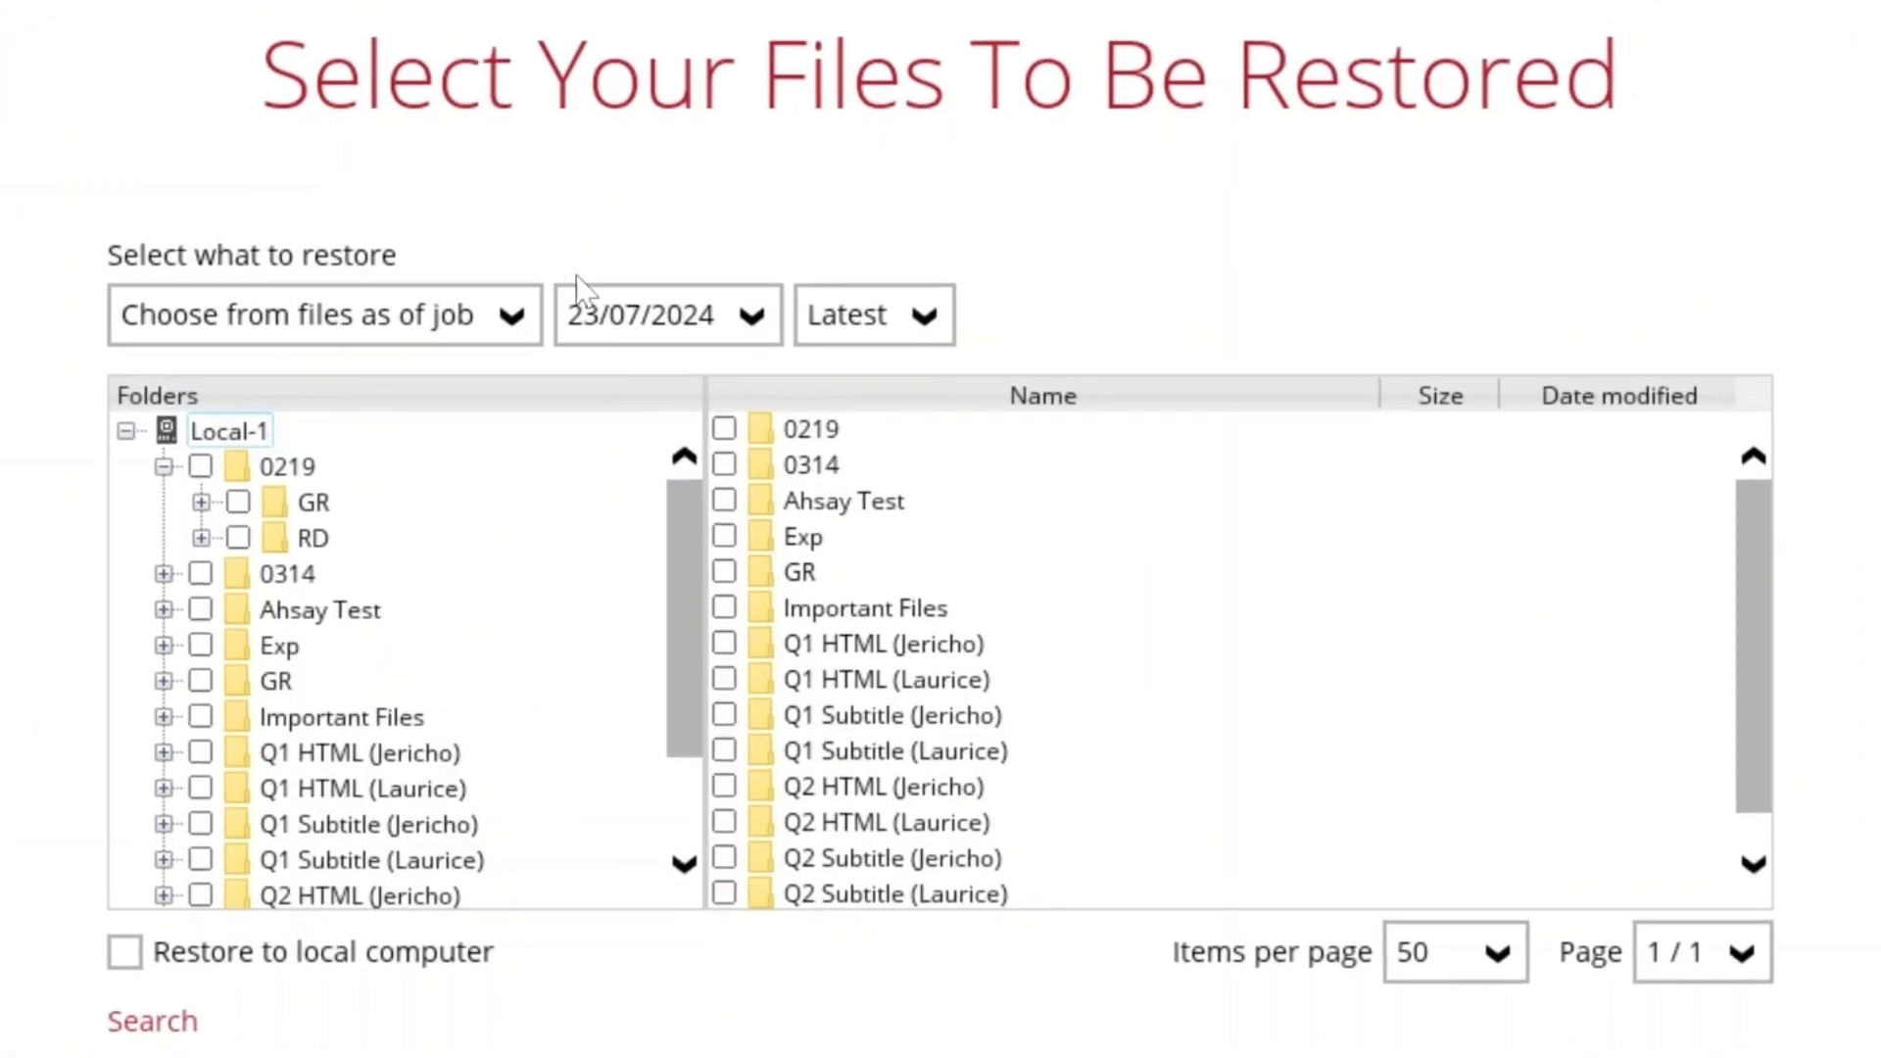
Set the restore selection to files as of the job dated 17/07/2024.
left_click(432, 324)
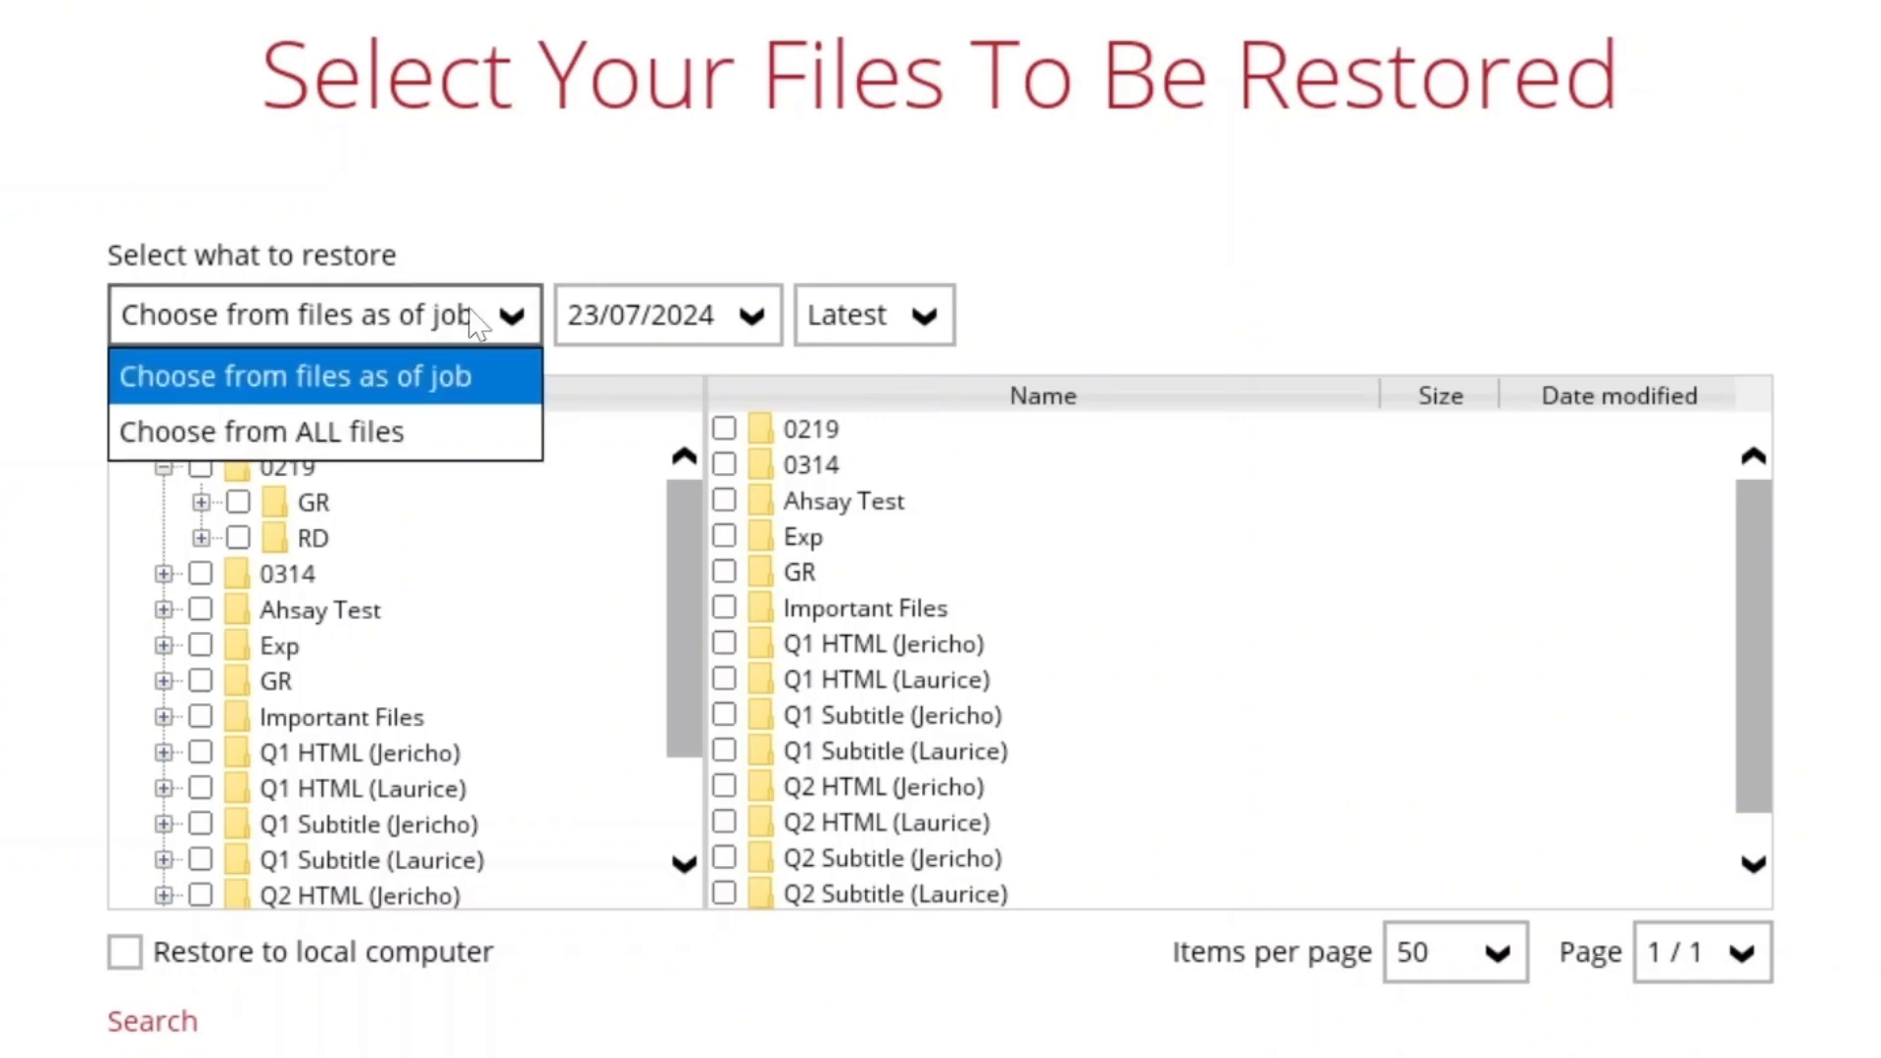
left_click(715, 315)
left_click(593, 471)
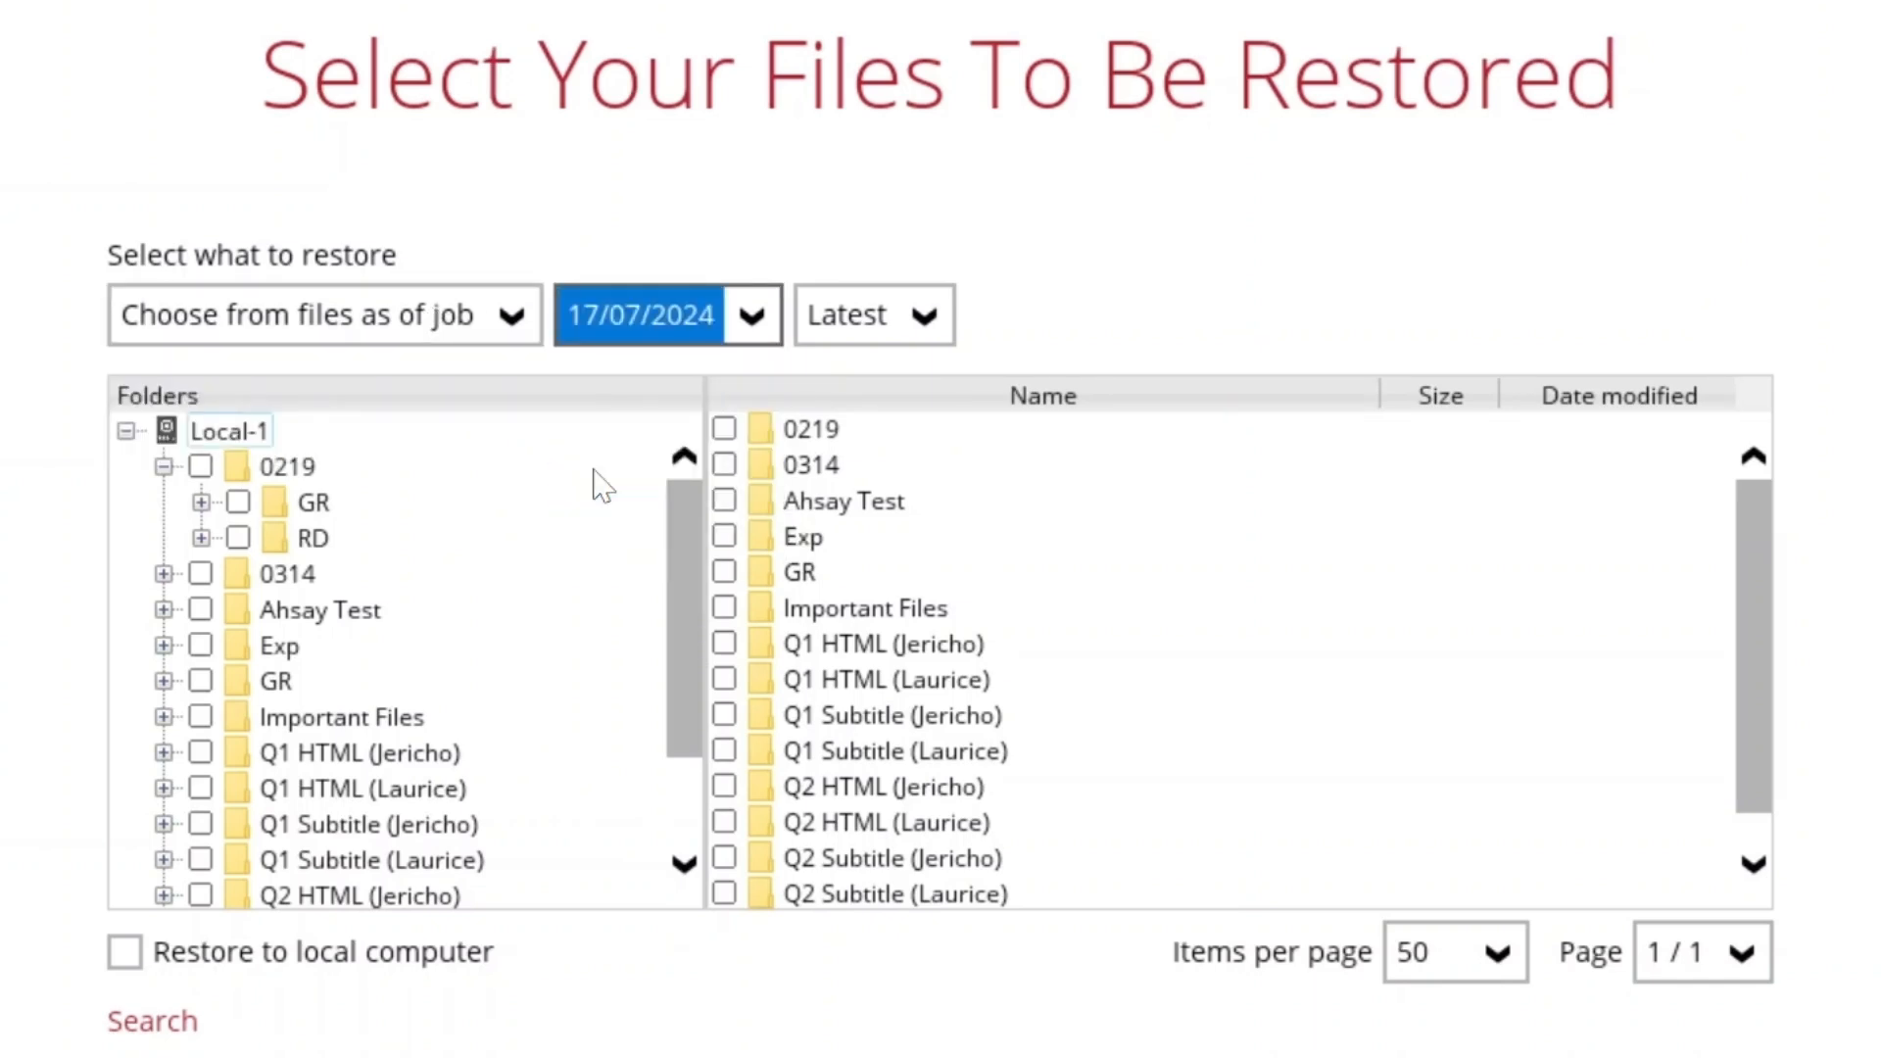
Open the restore file search and choose the Backup Server root as the location to look in.
left_click(181, 1022)
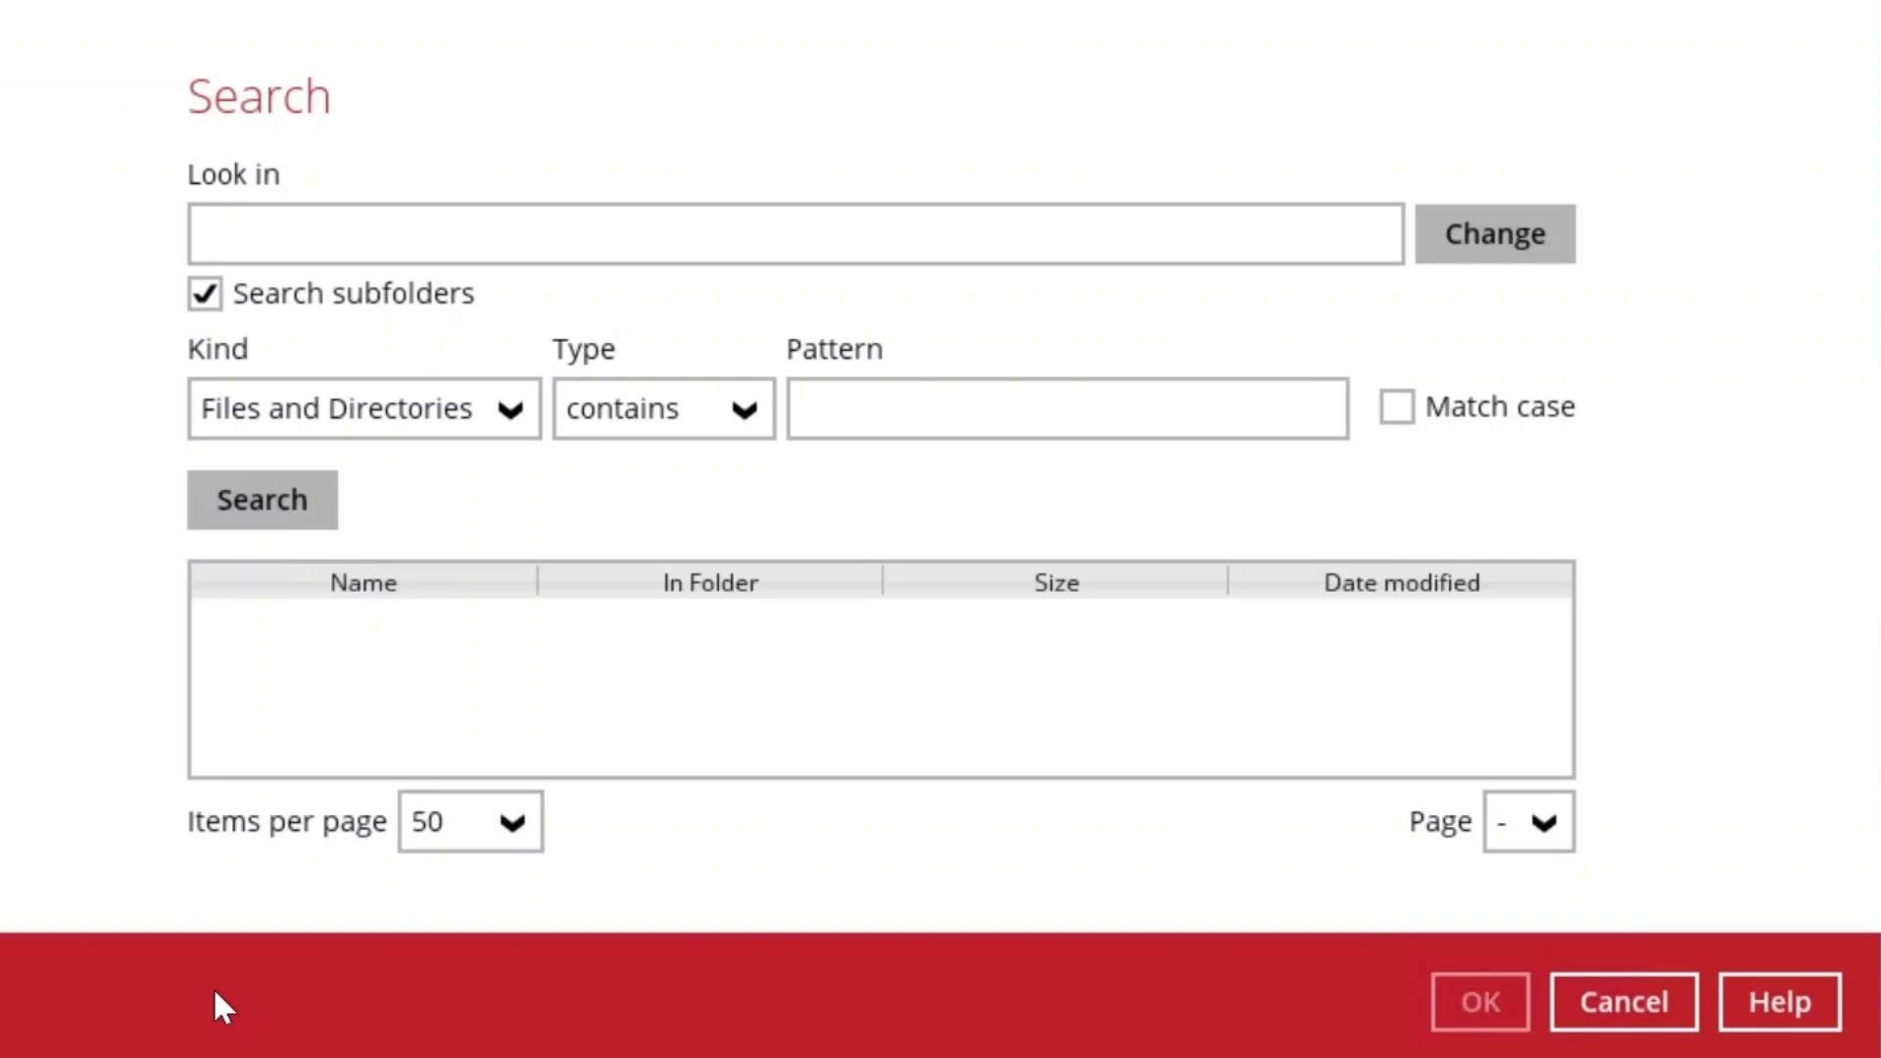
left_click(1520, 240)
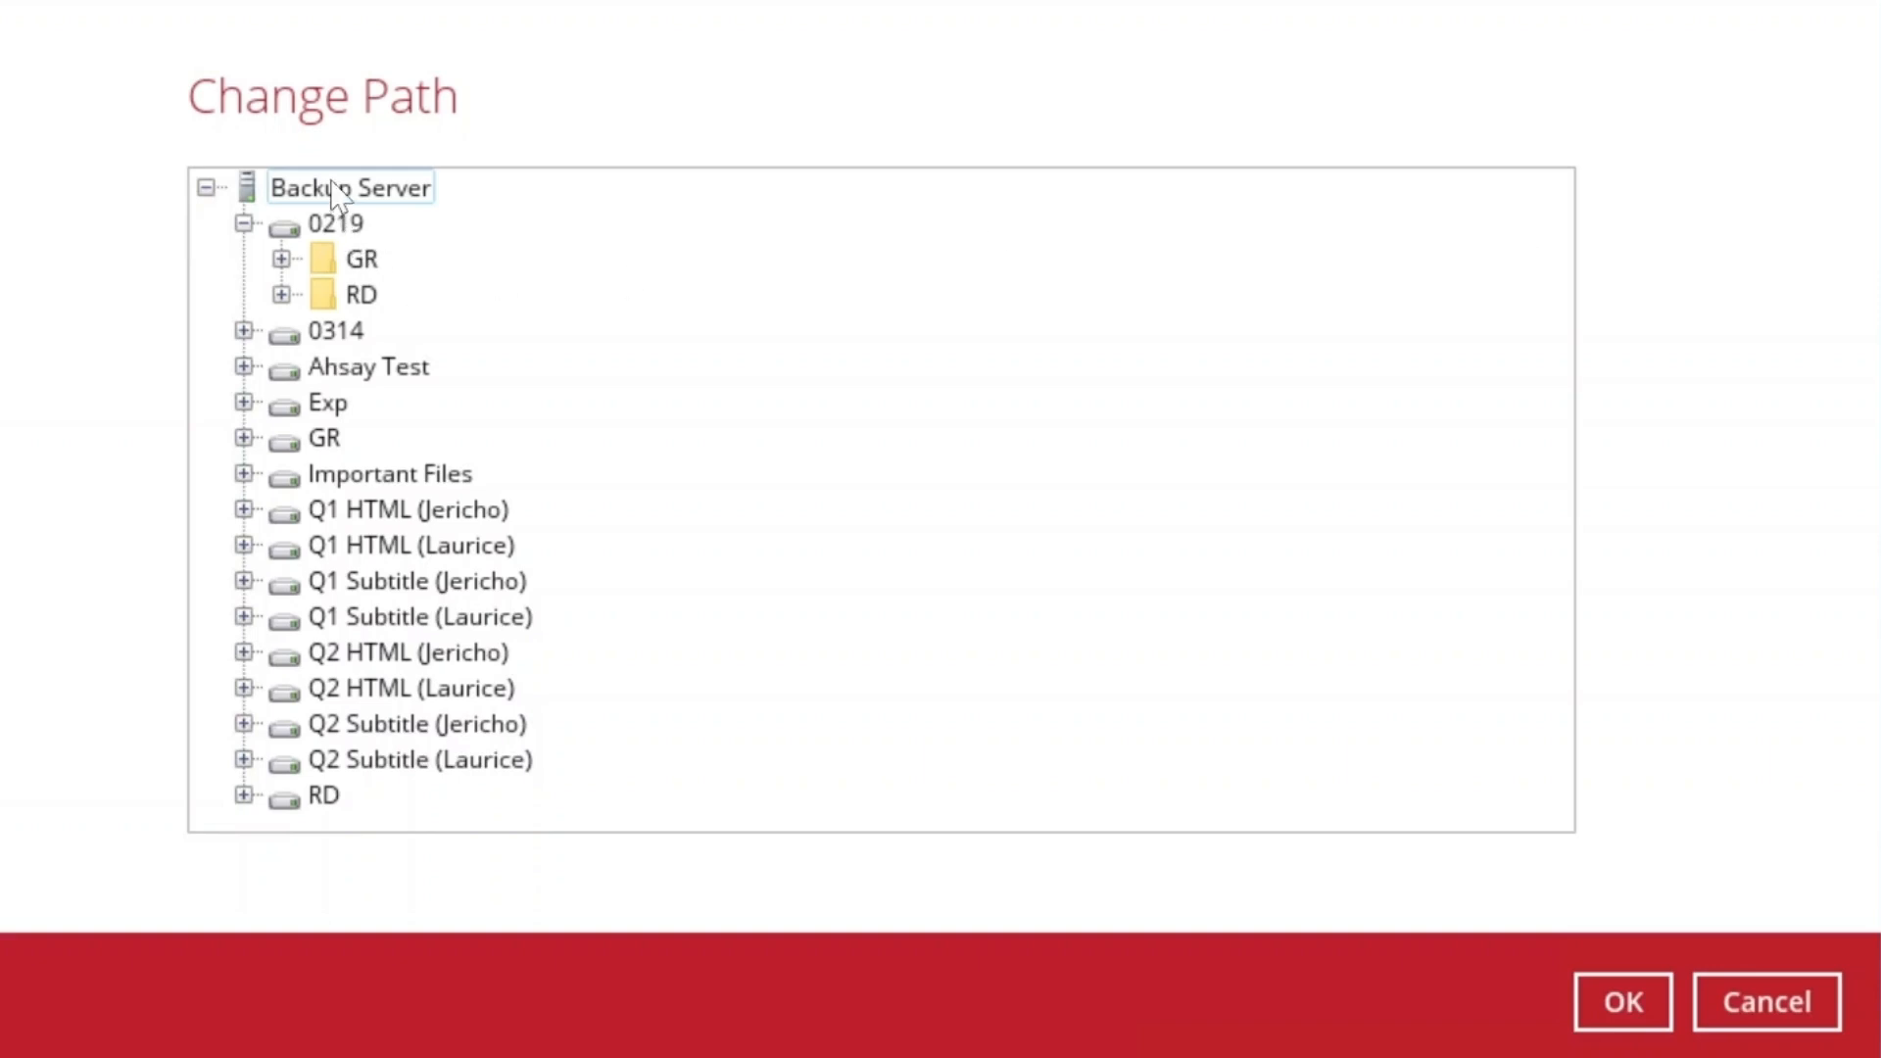
left_click(1623, 1001)
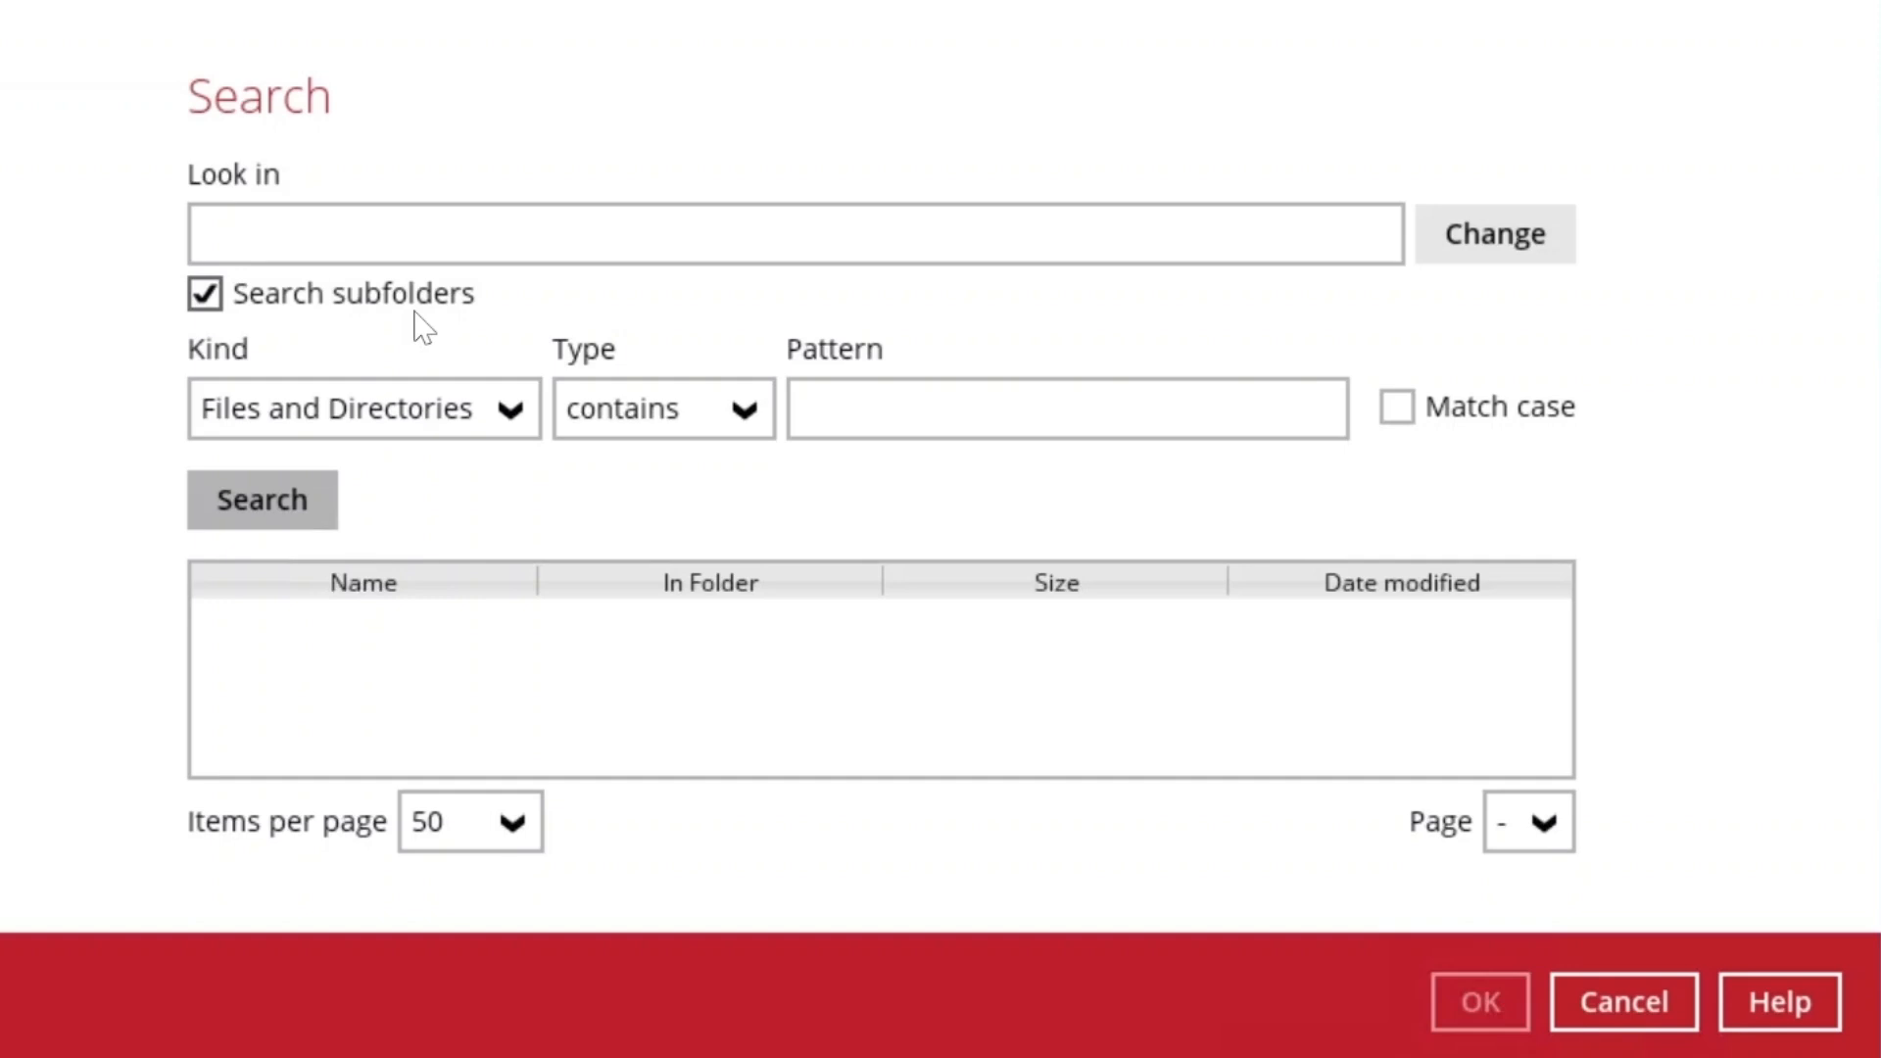
Search the backup for files only whose names contain 39436, including subfolders.
left_click(477, 431)
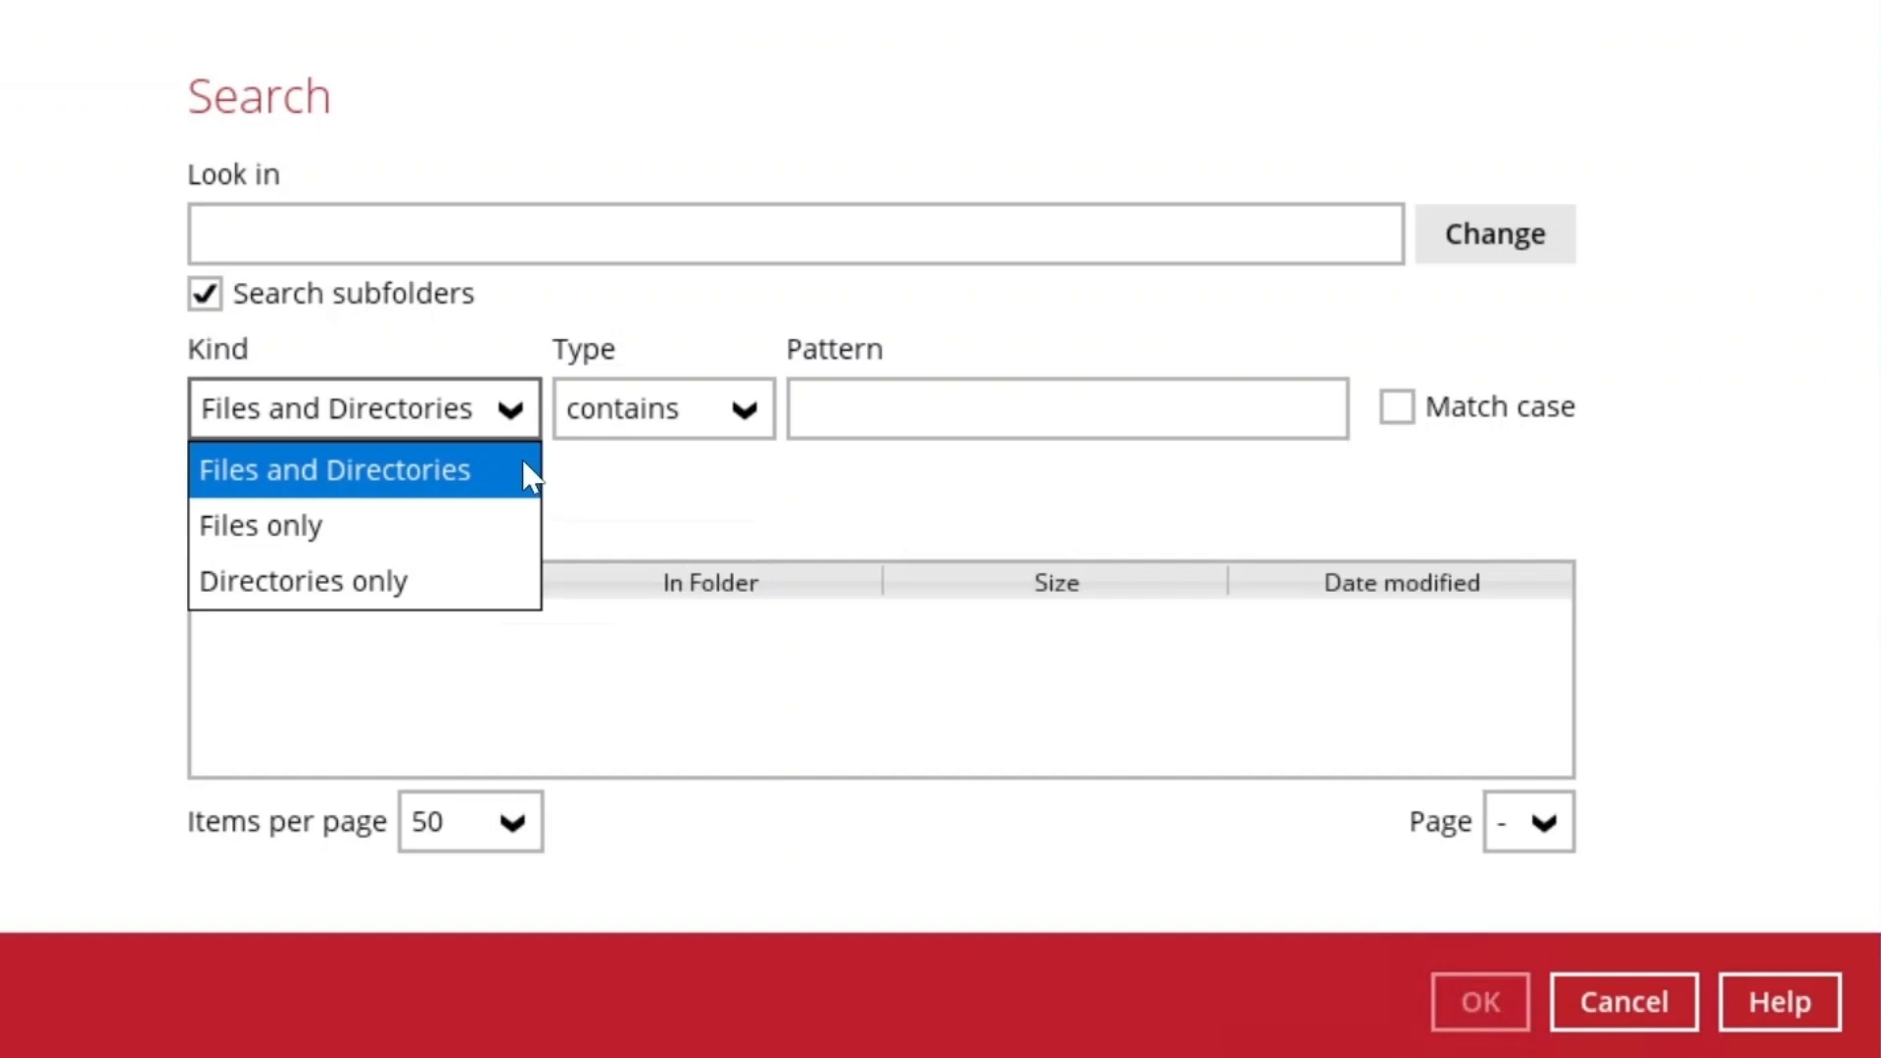
left_click(509, 539)
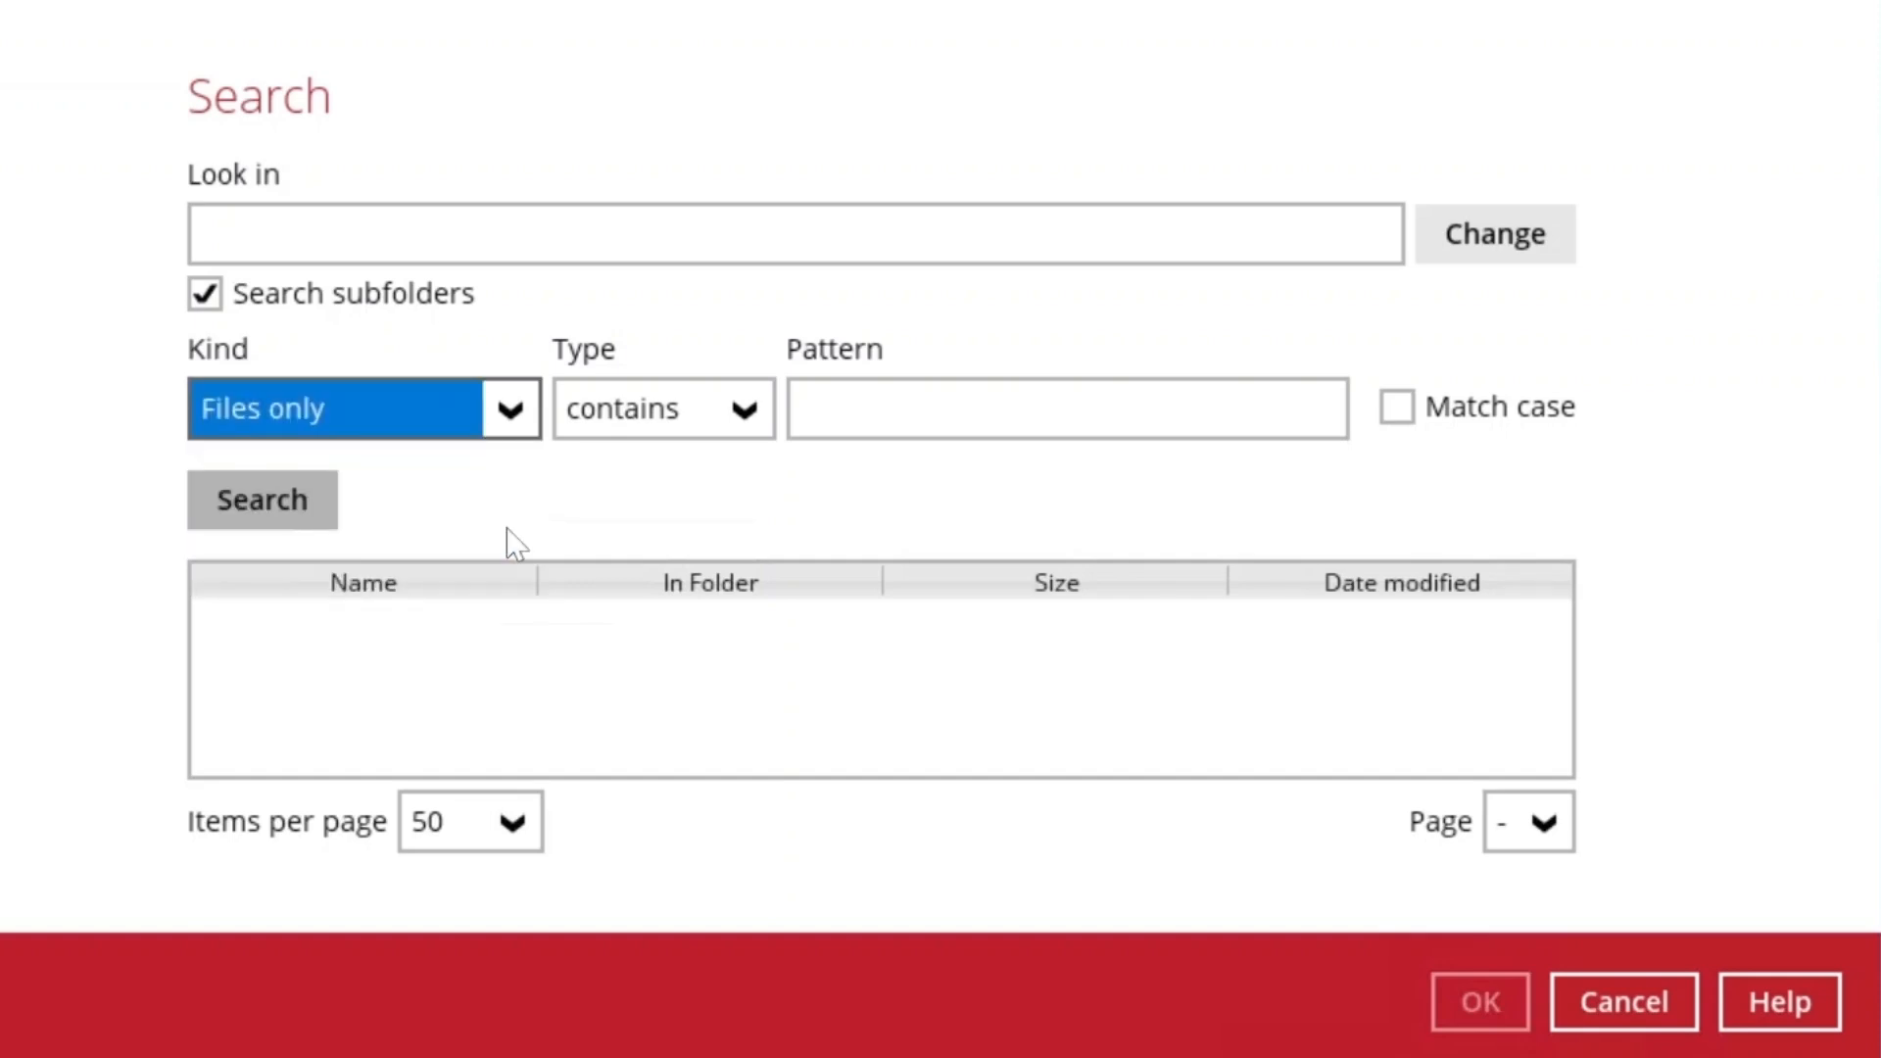
left_click(741, 427)
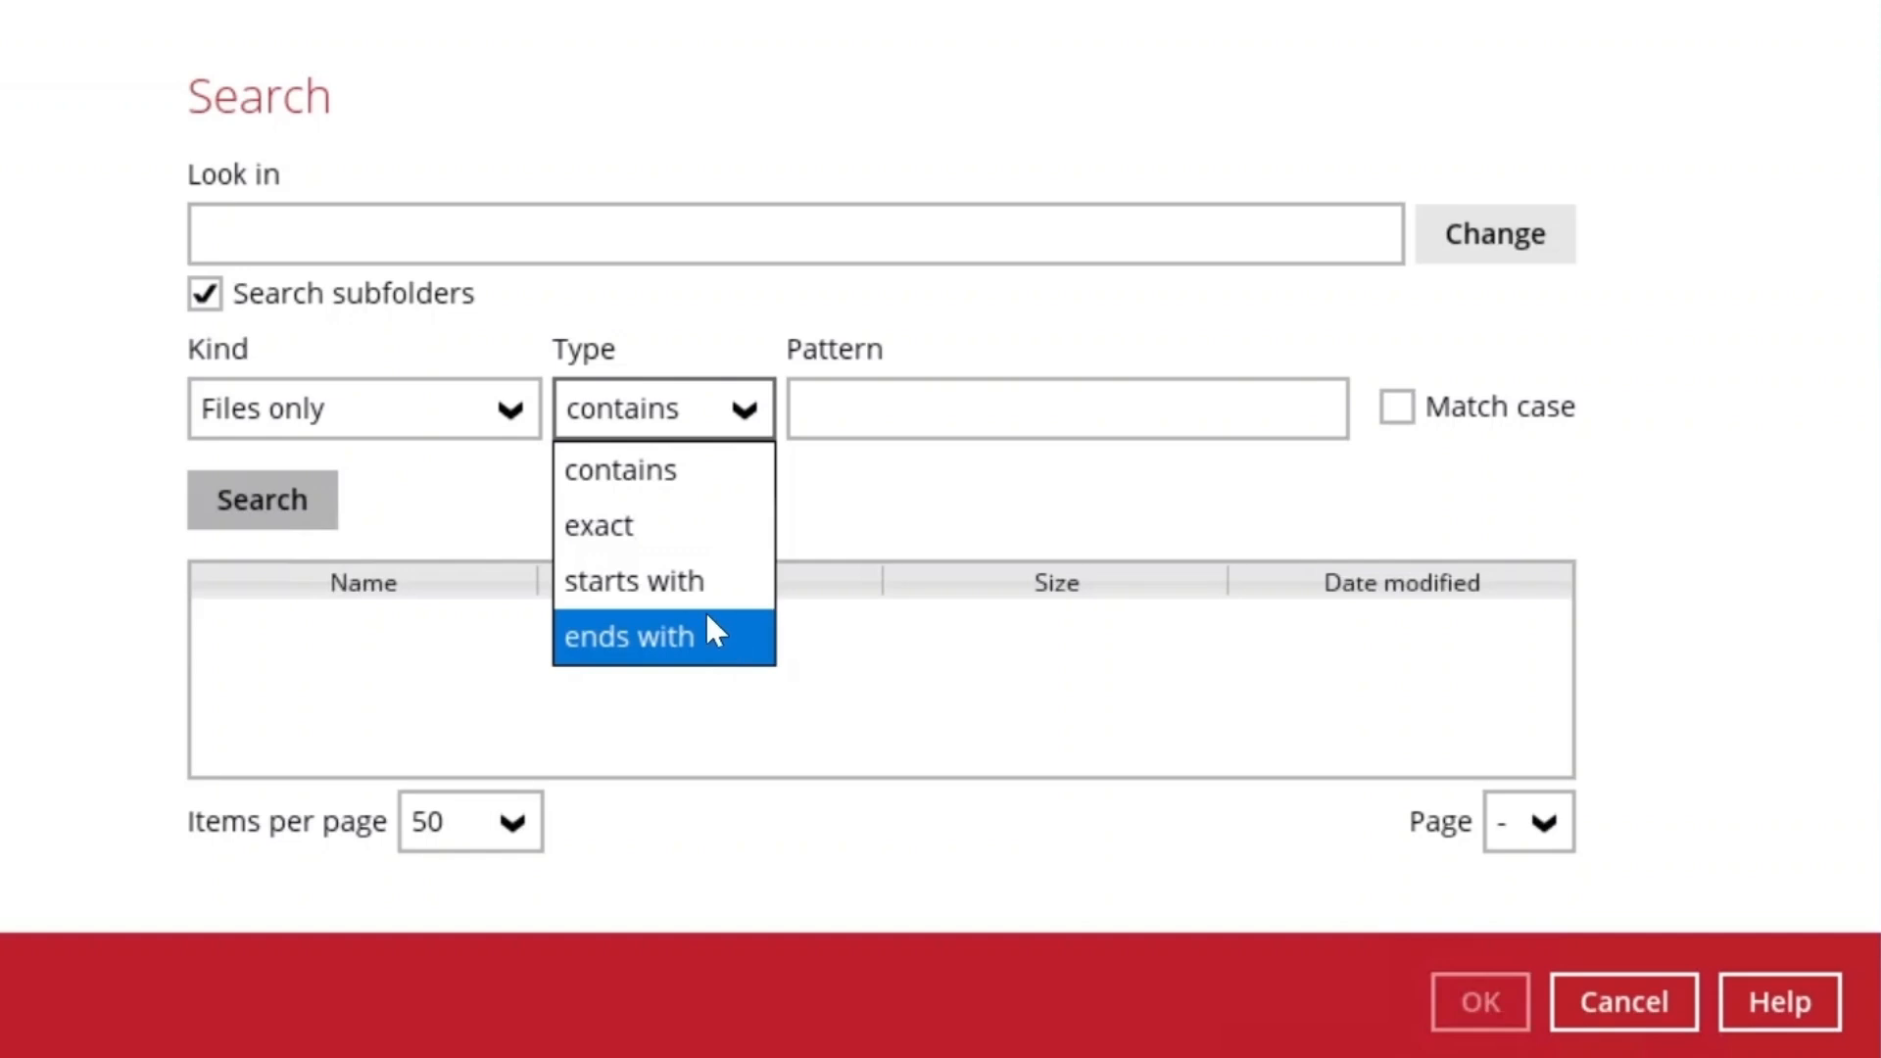
left_click(911, 407)
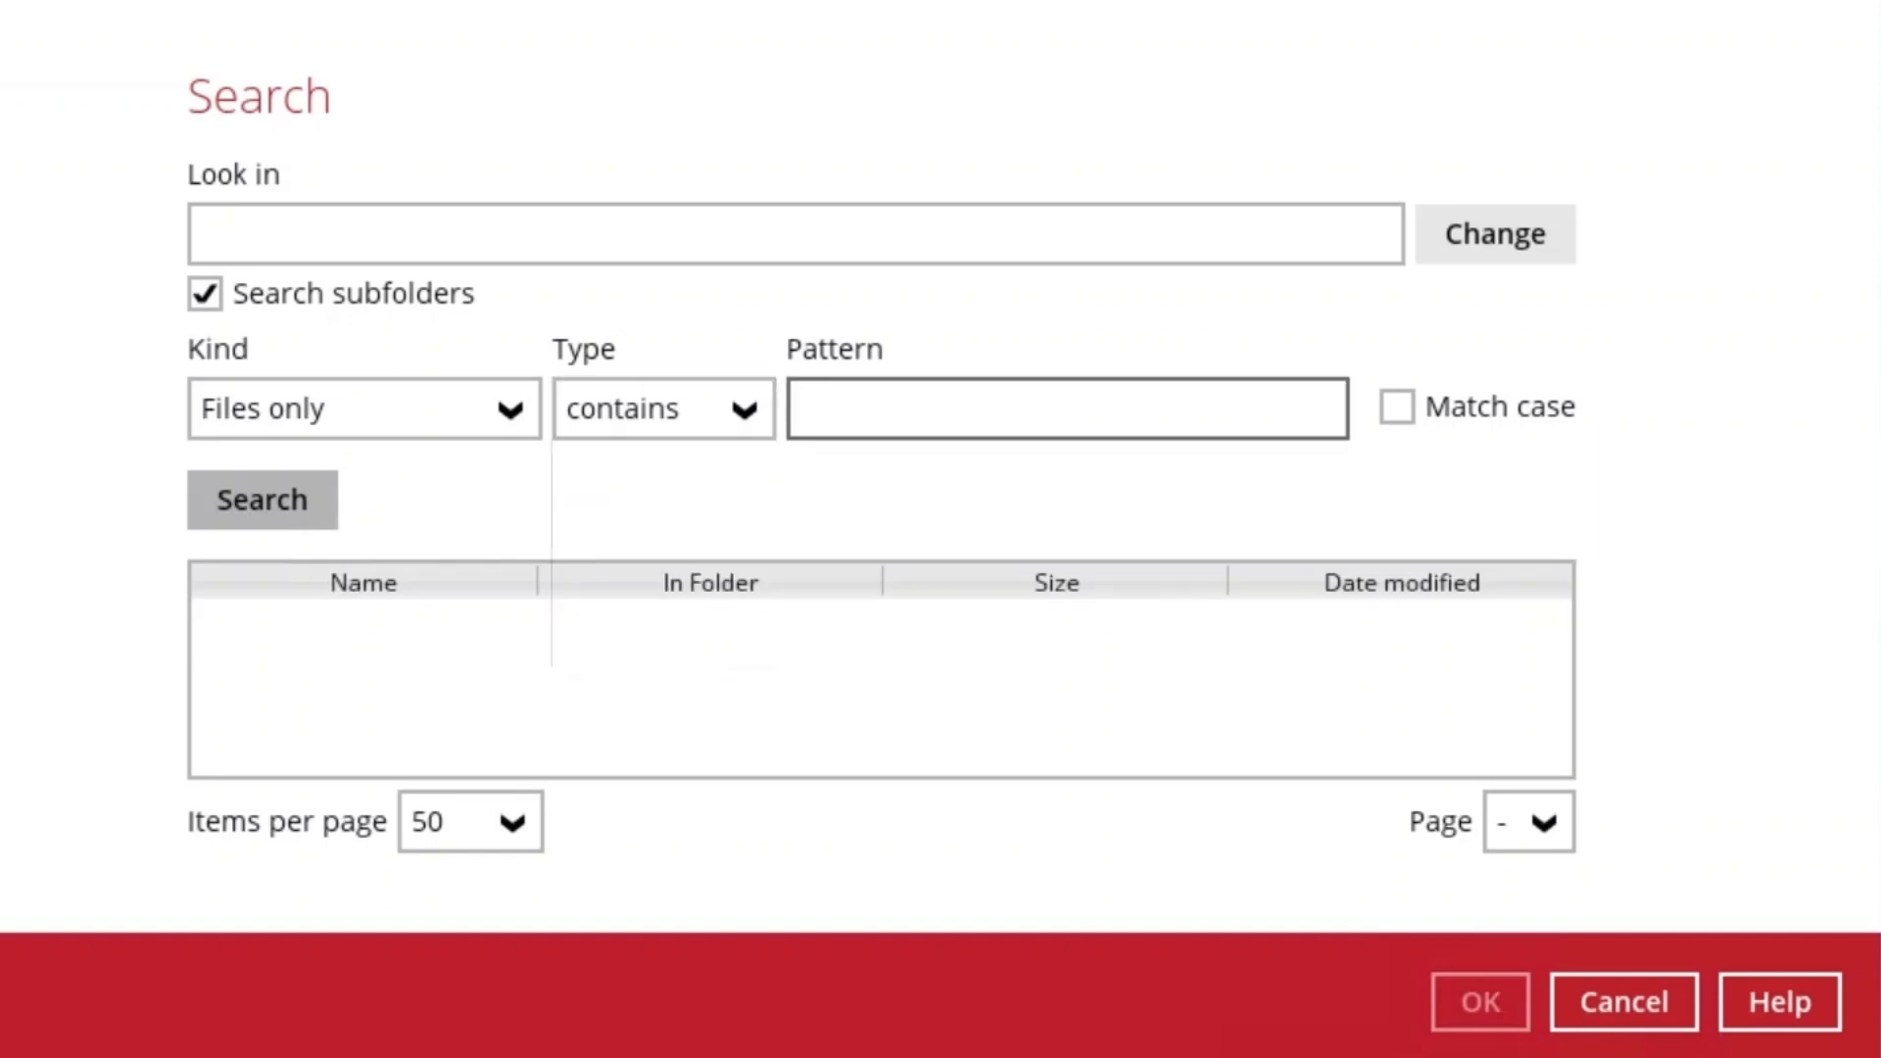
type("39436")
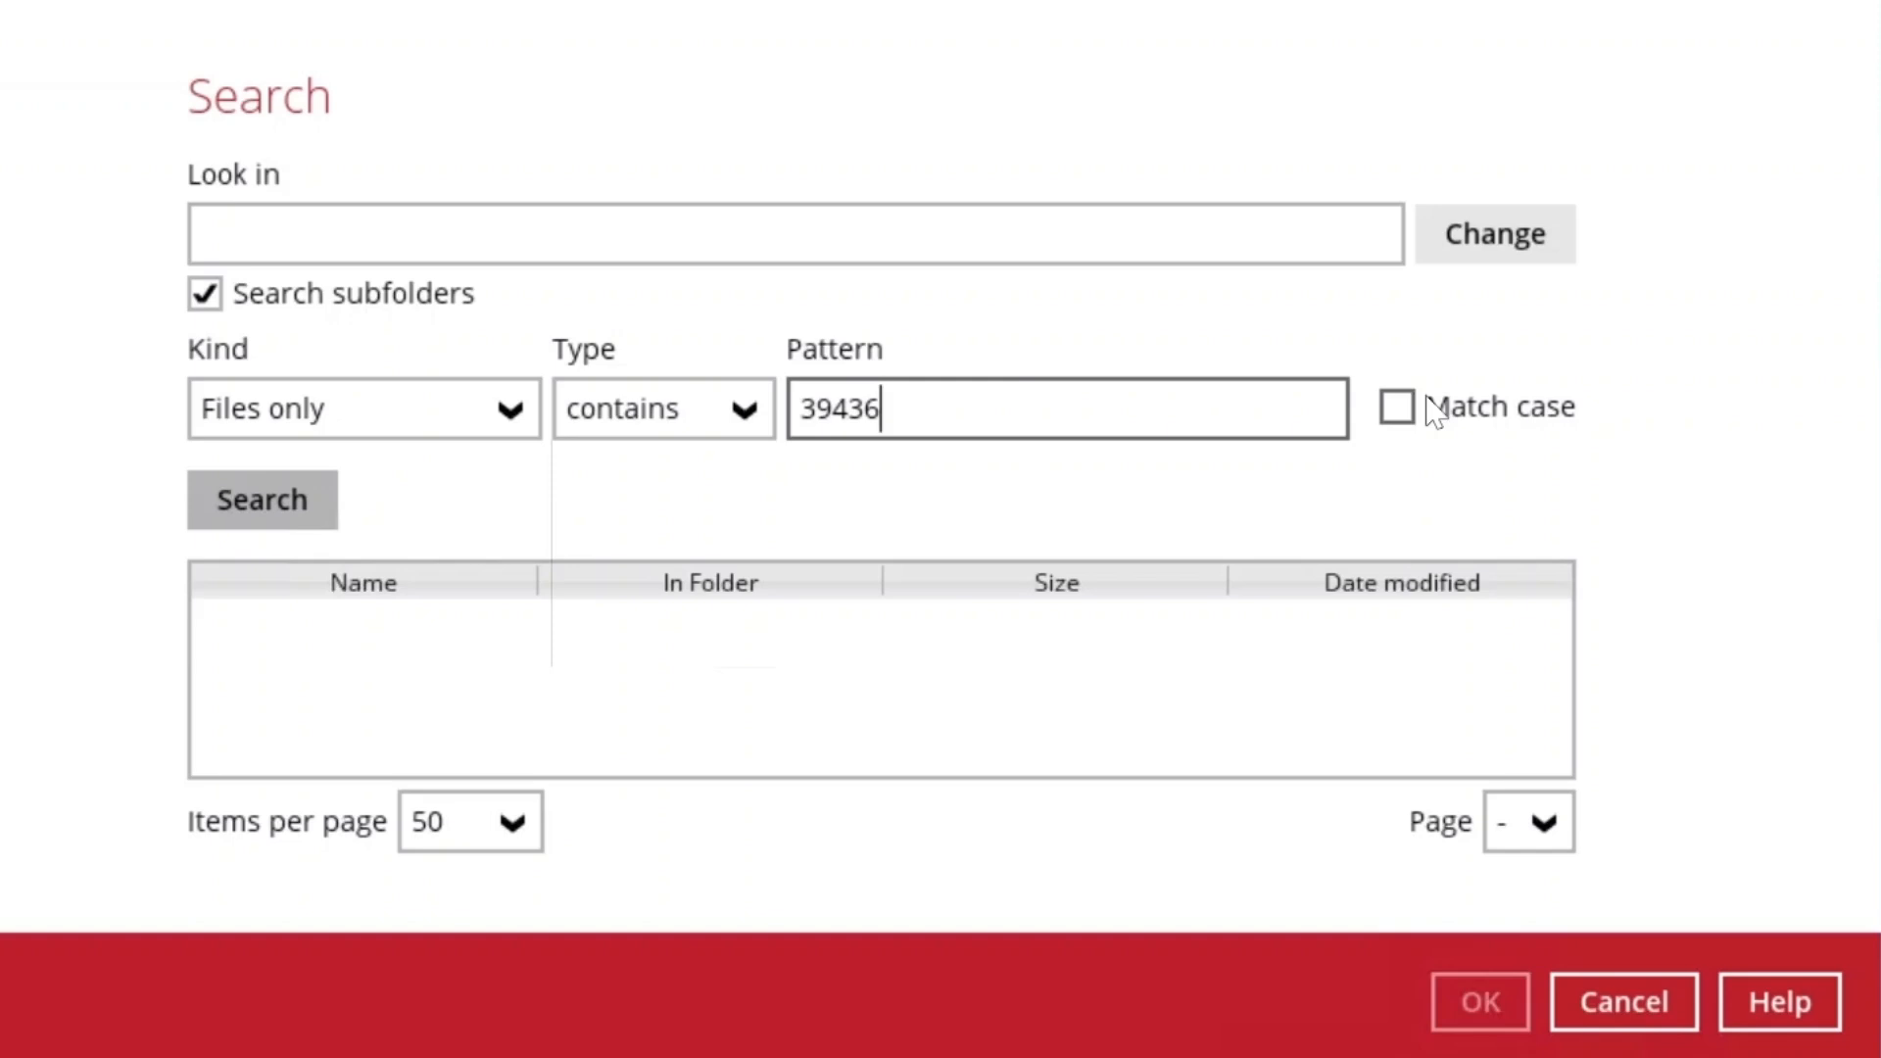
left_click(262, 501)
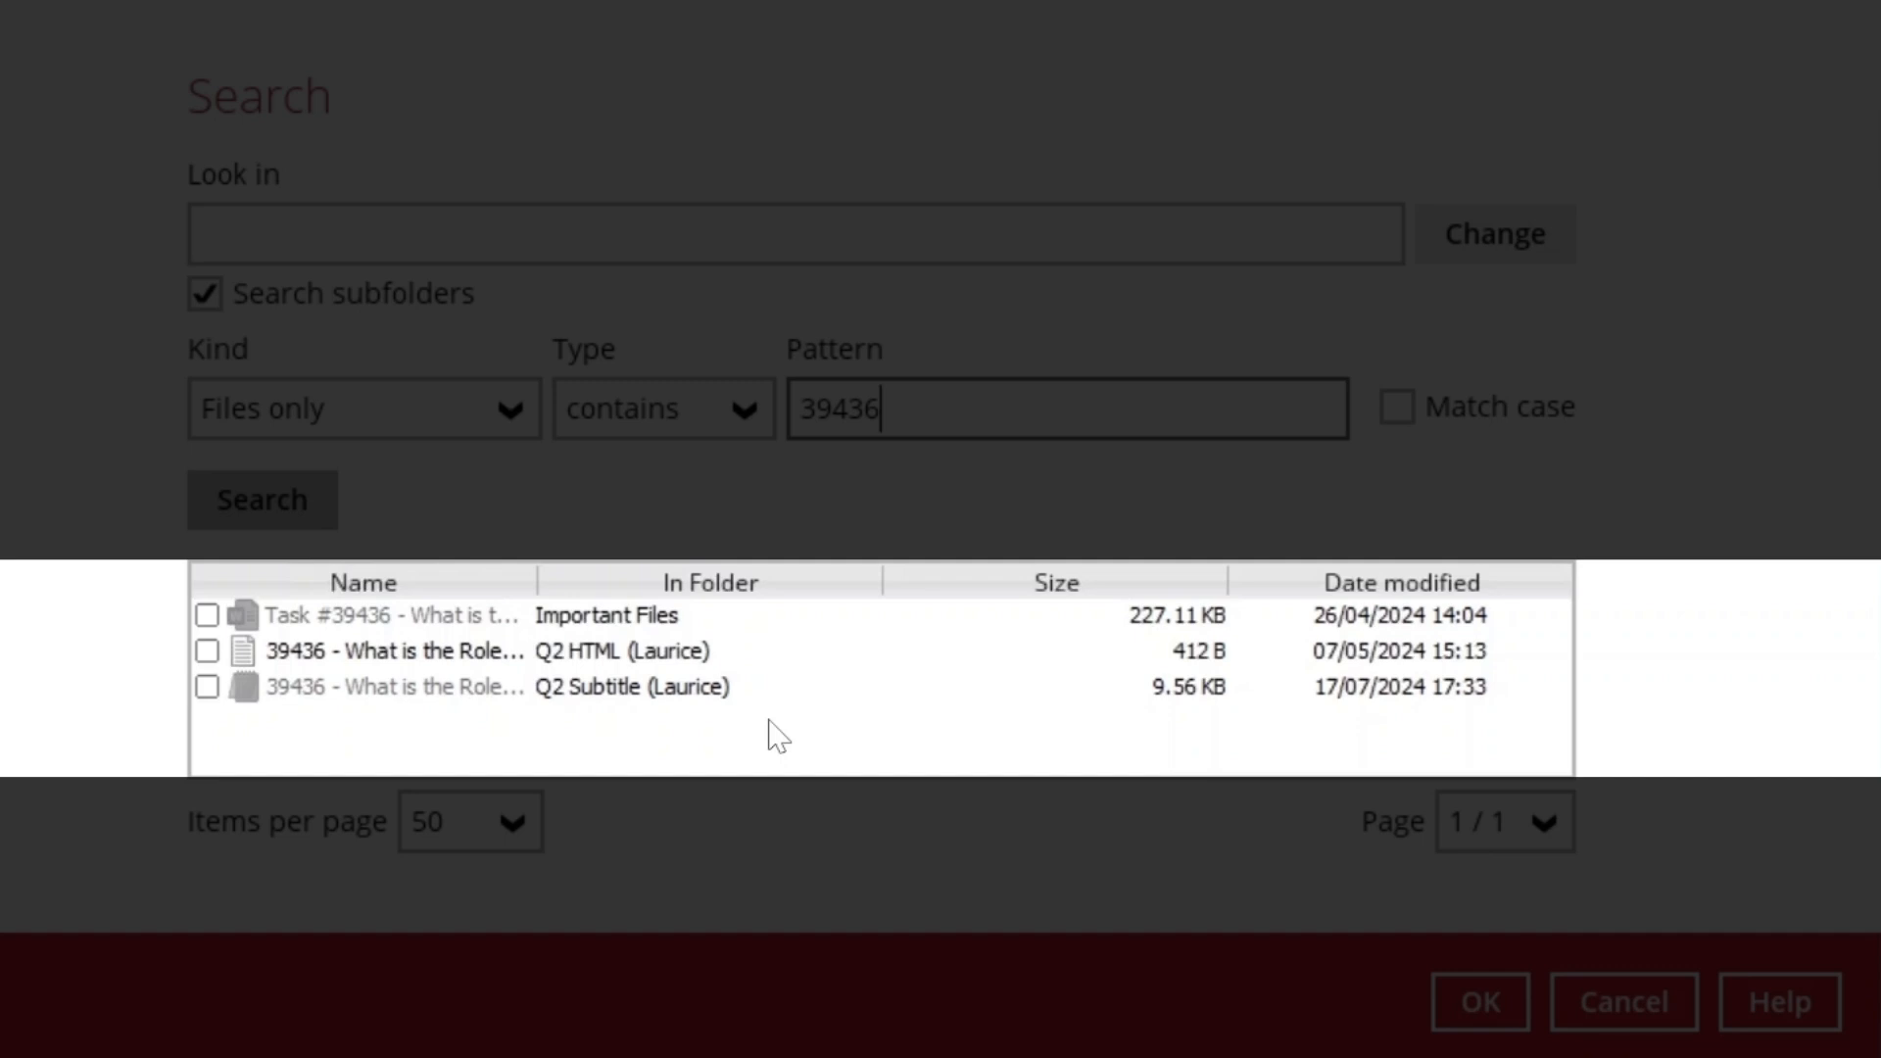
Select the found 39436 file from the Q2 Subtitle folder for restoring and proceed to the restore destination.
left_click(207, 686)
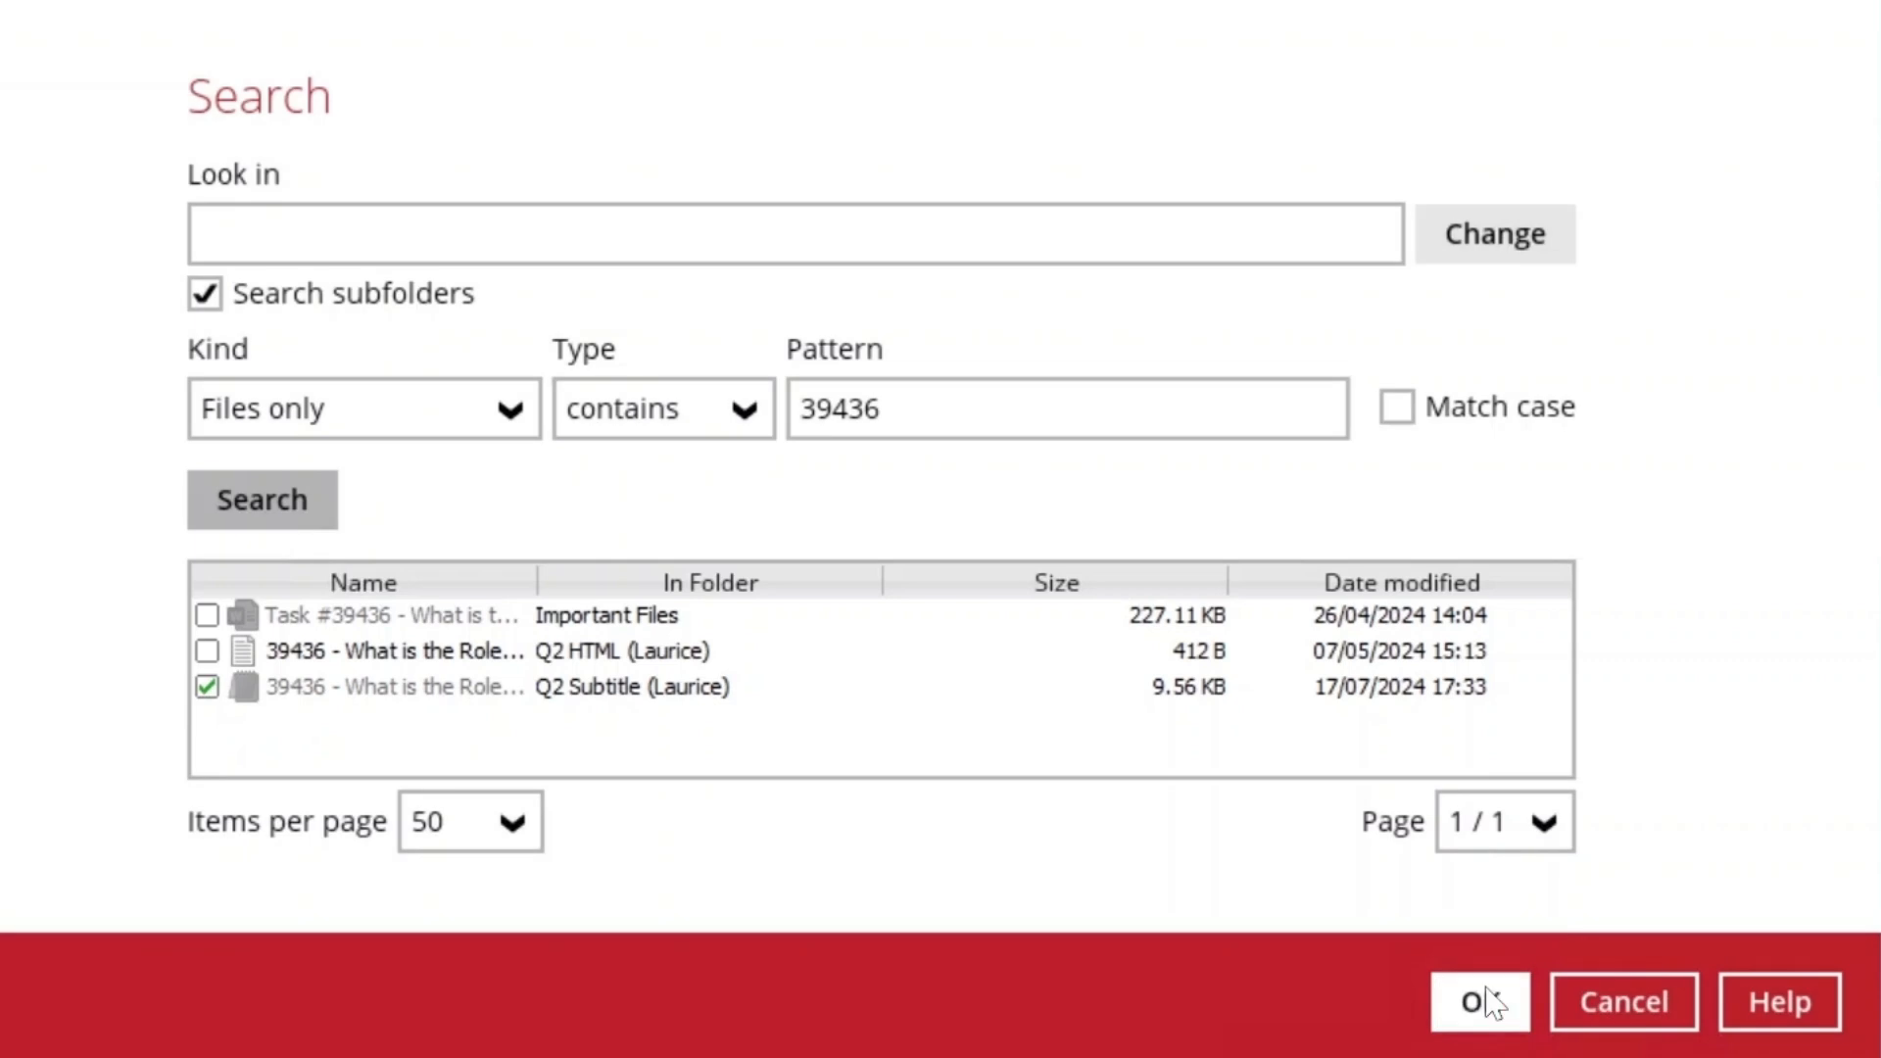
left_click(1477, 1001)
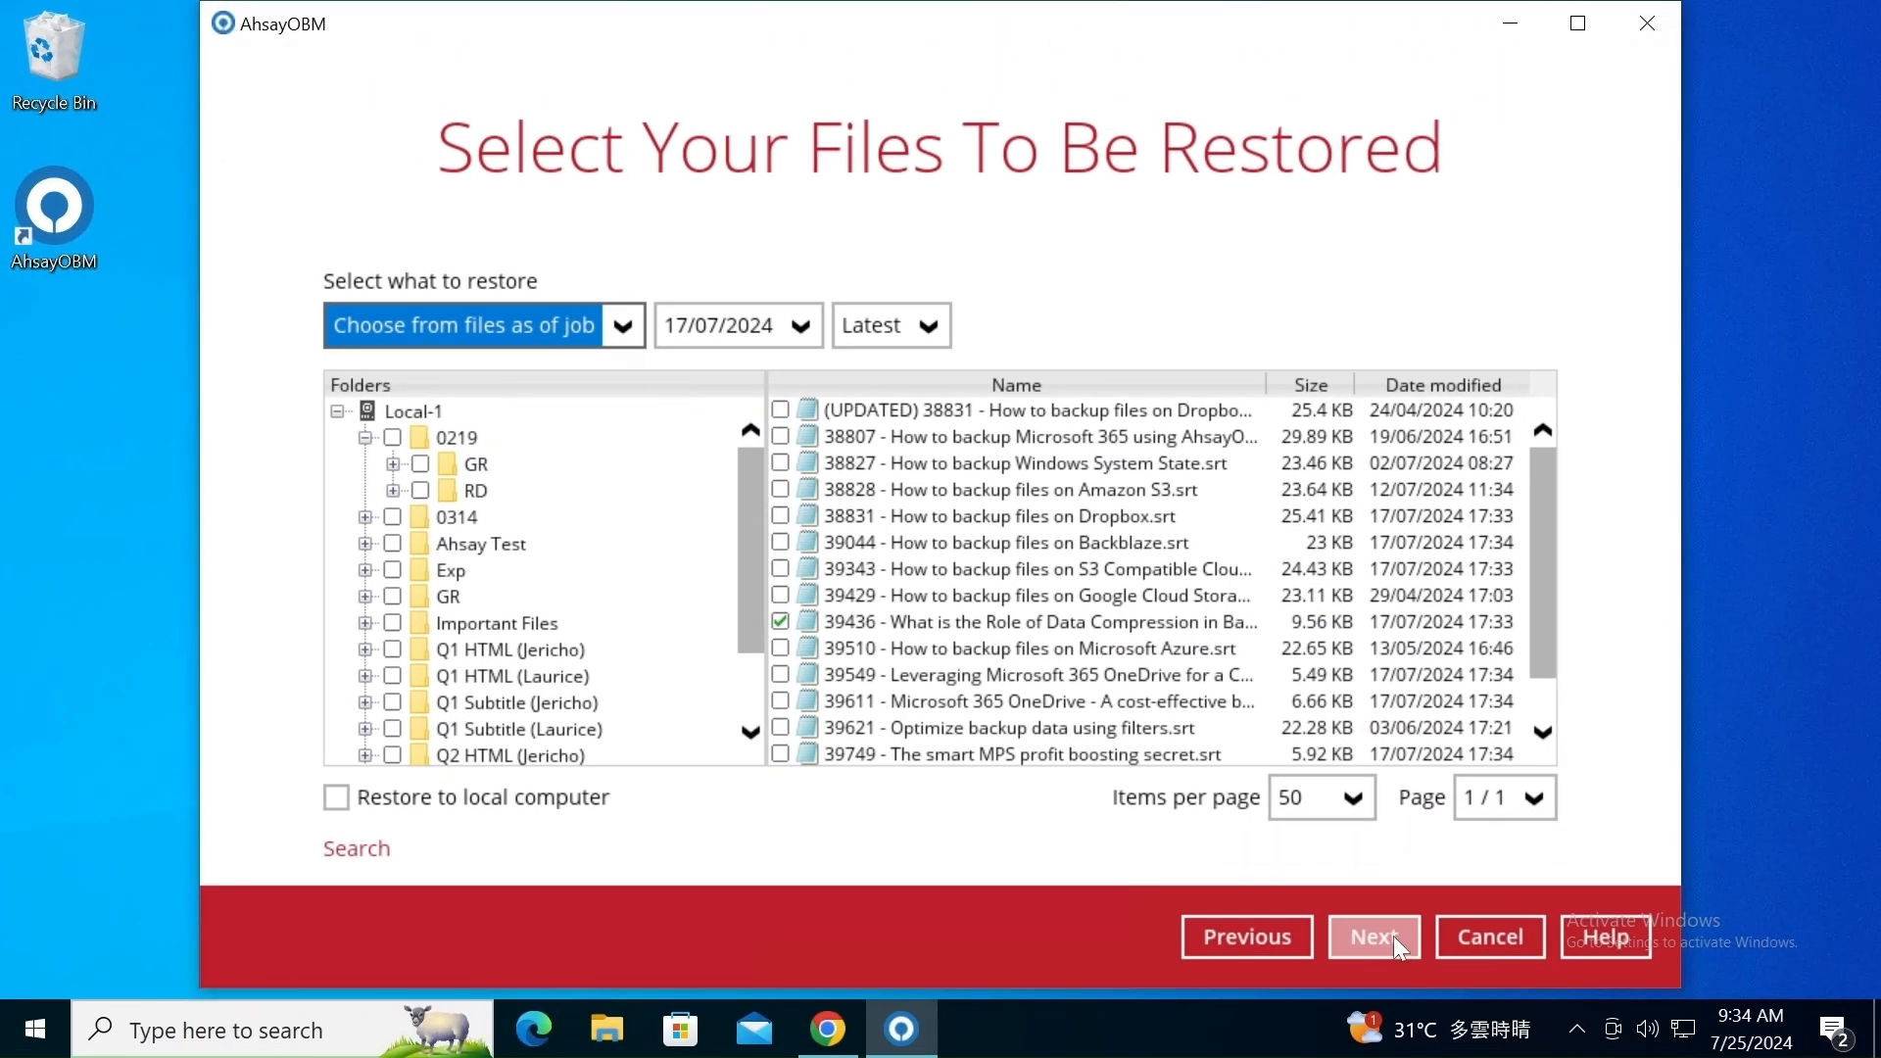
left_click(1393, 937)
Restore the selected file to an alternate location, using the Exp folder on Google Drive.
left_click(439, 360)
left_click(1393, 368)
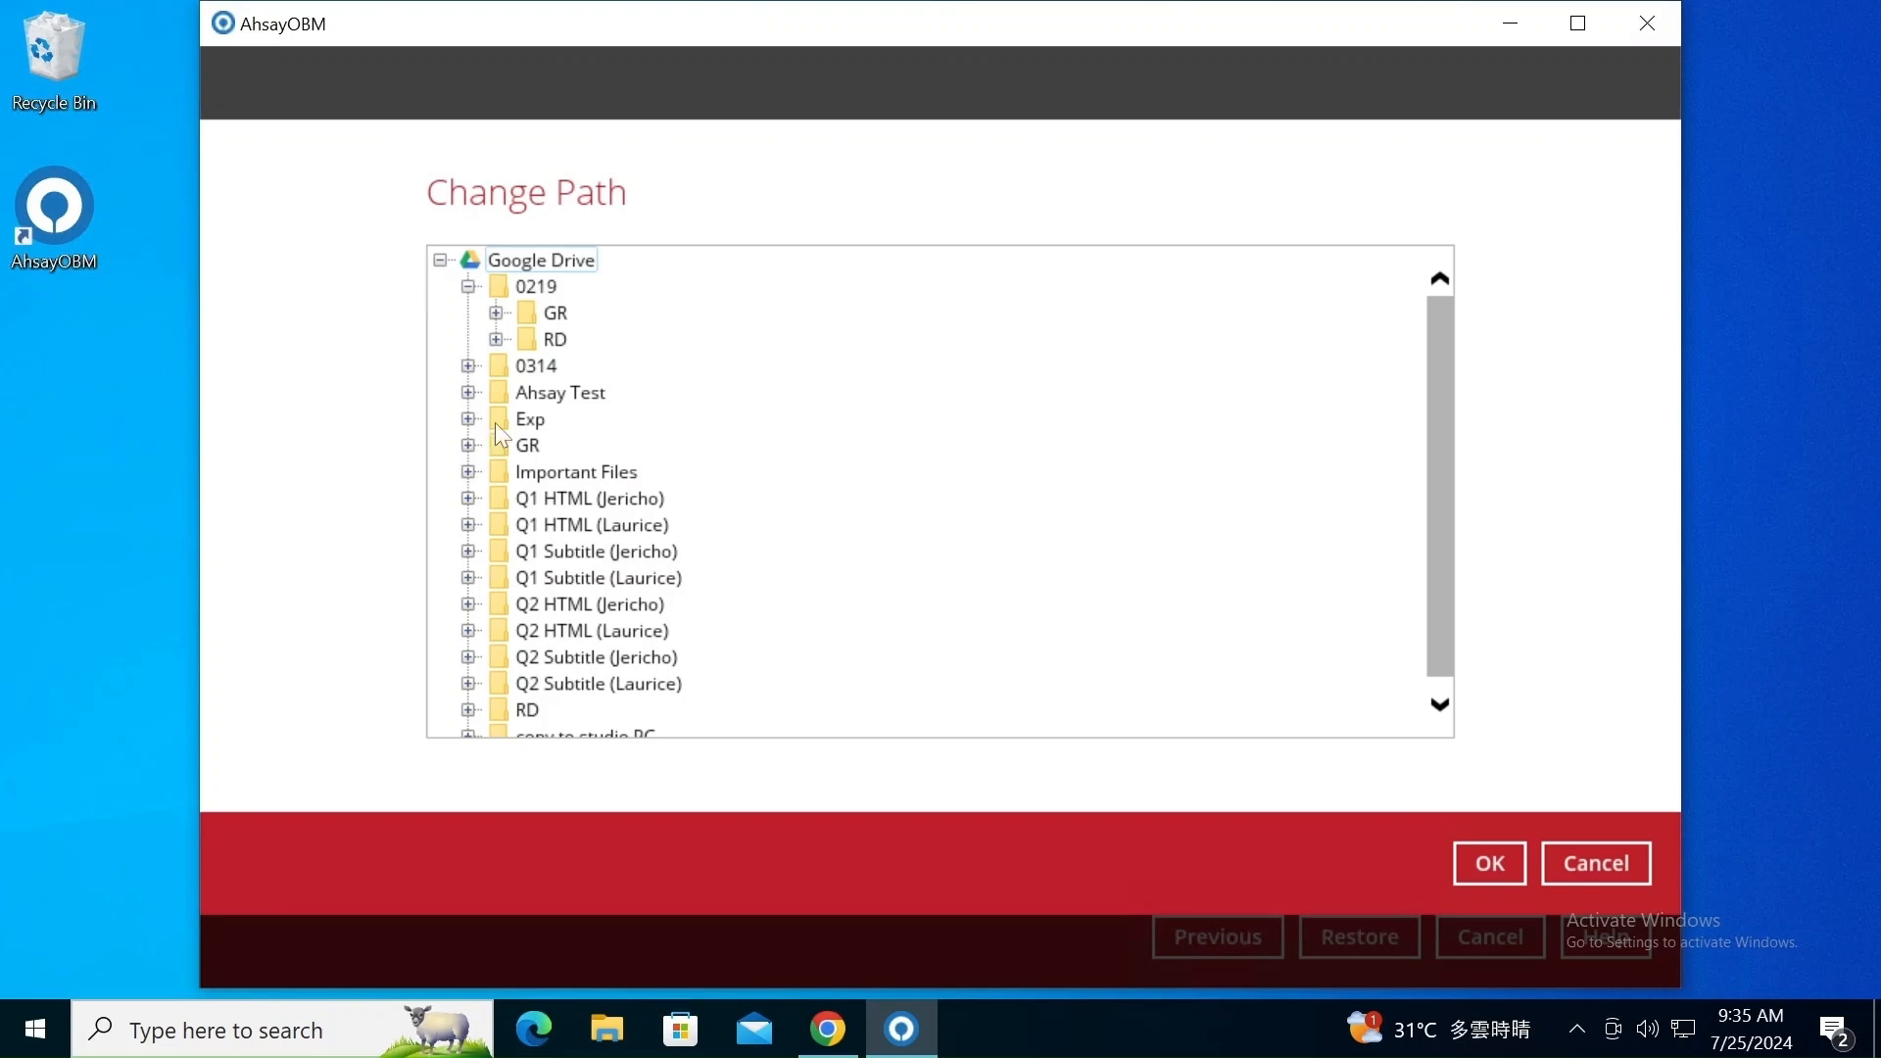
left_click(538, 418)
left_click(1520, 868)
left_click(1394, 945)
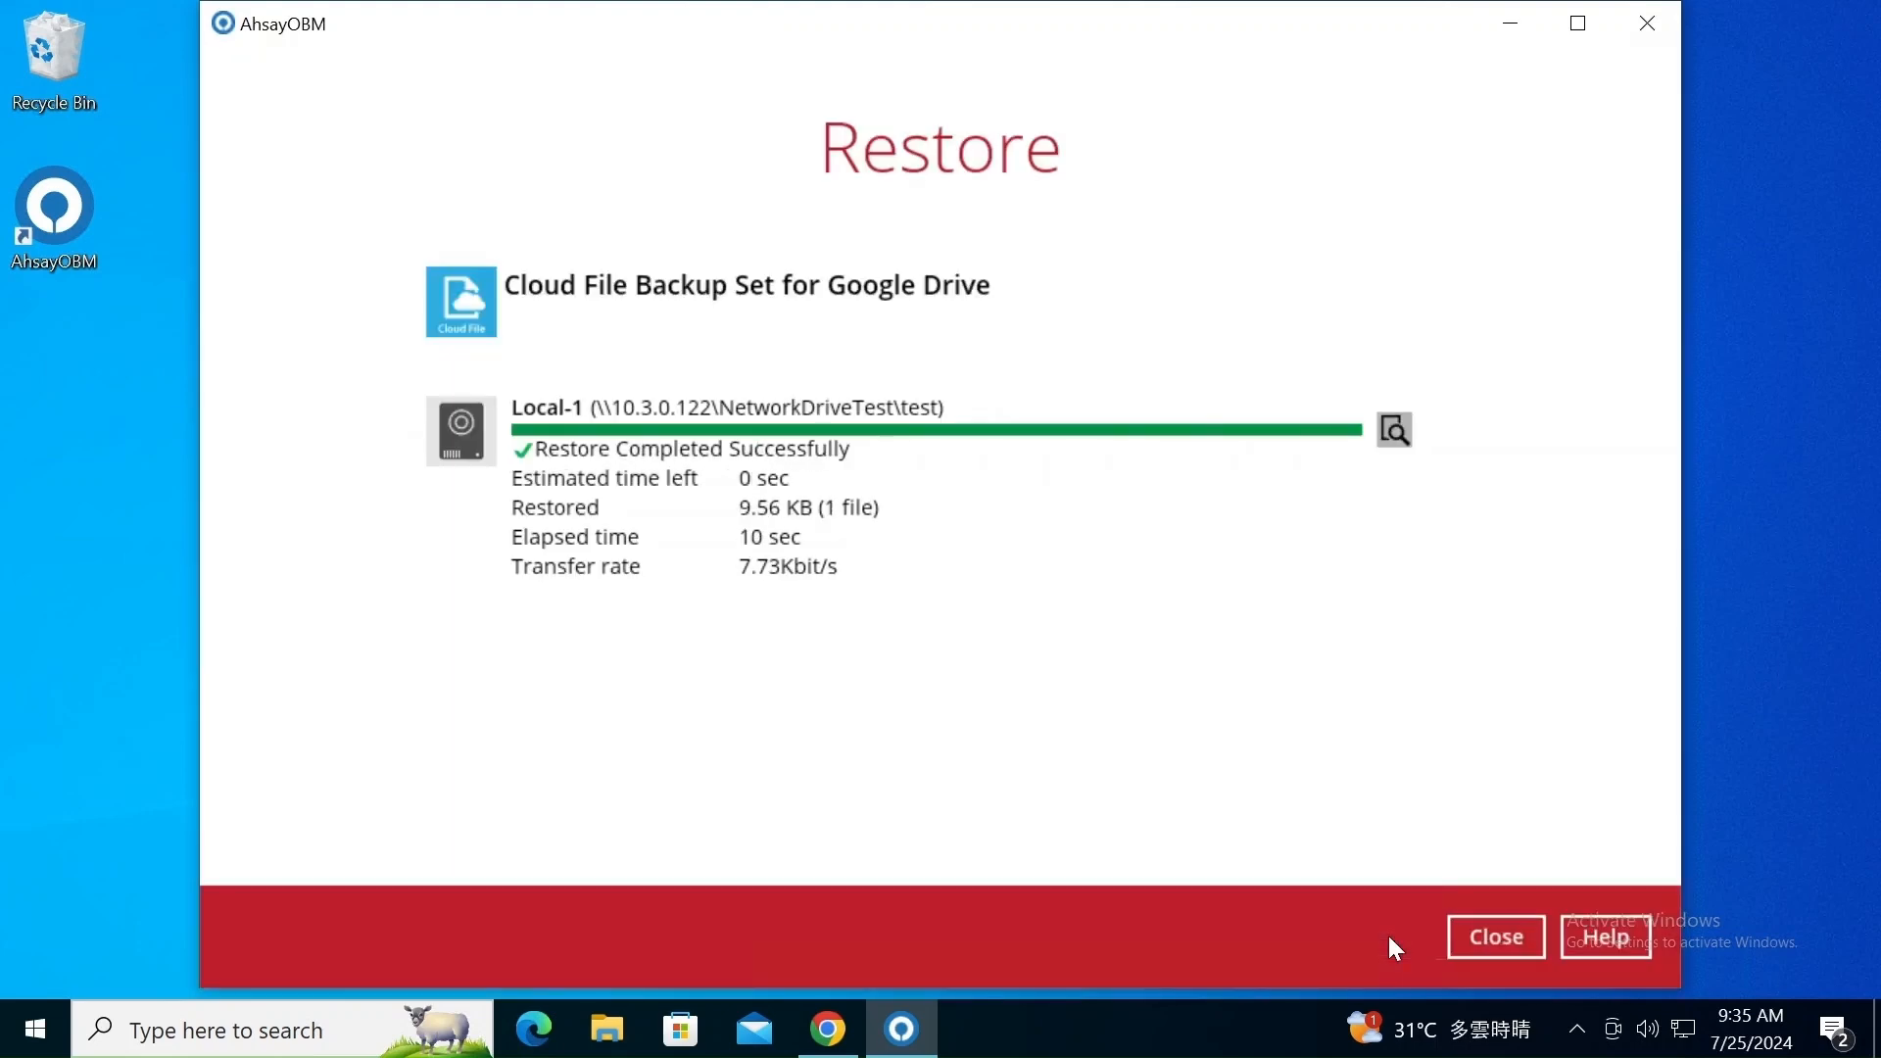
Switch to Google Drive in Chrome and open the restored Q2 Subtitle folder inside Exp.
left_click(840, 1045)
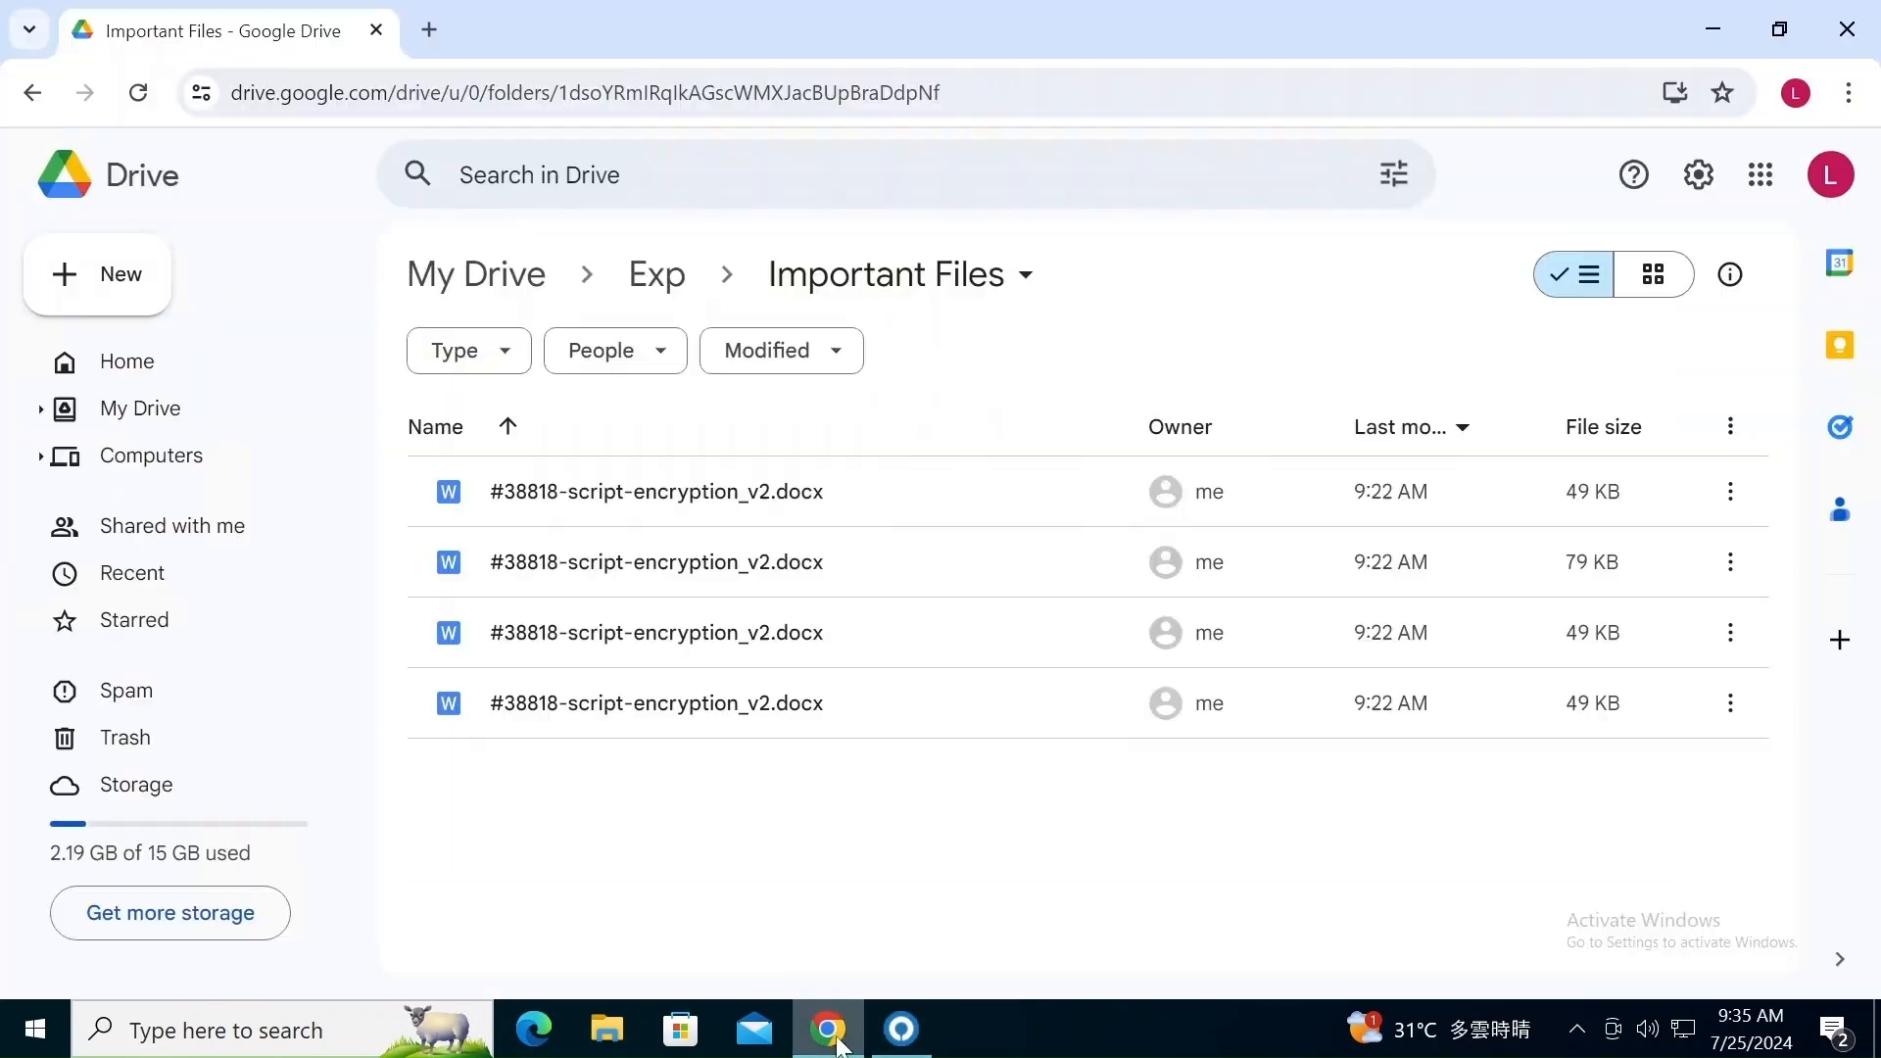
left_click(661, 282)
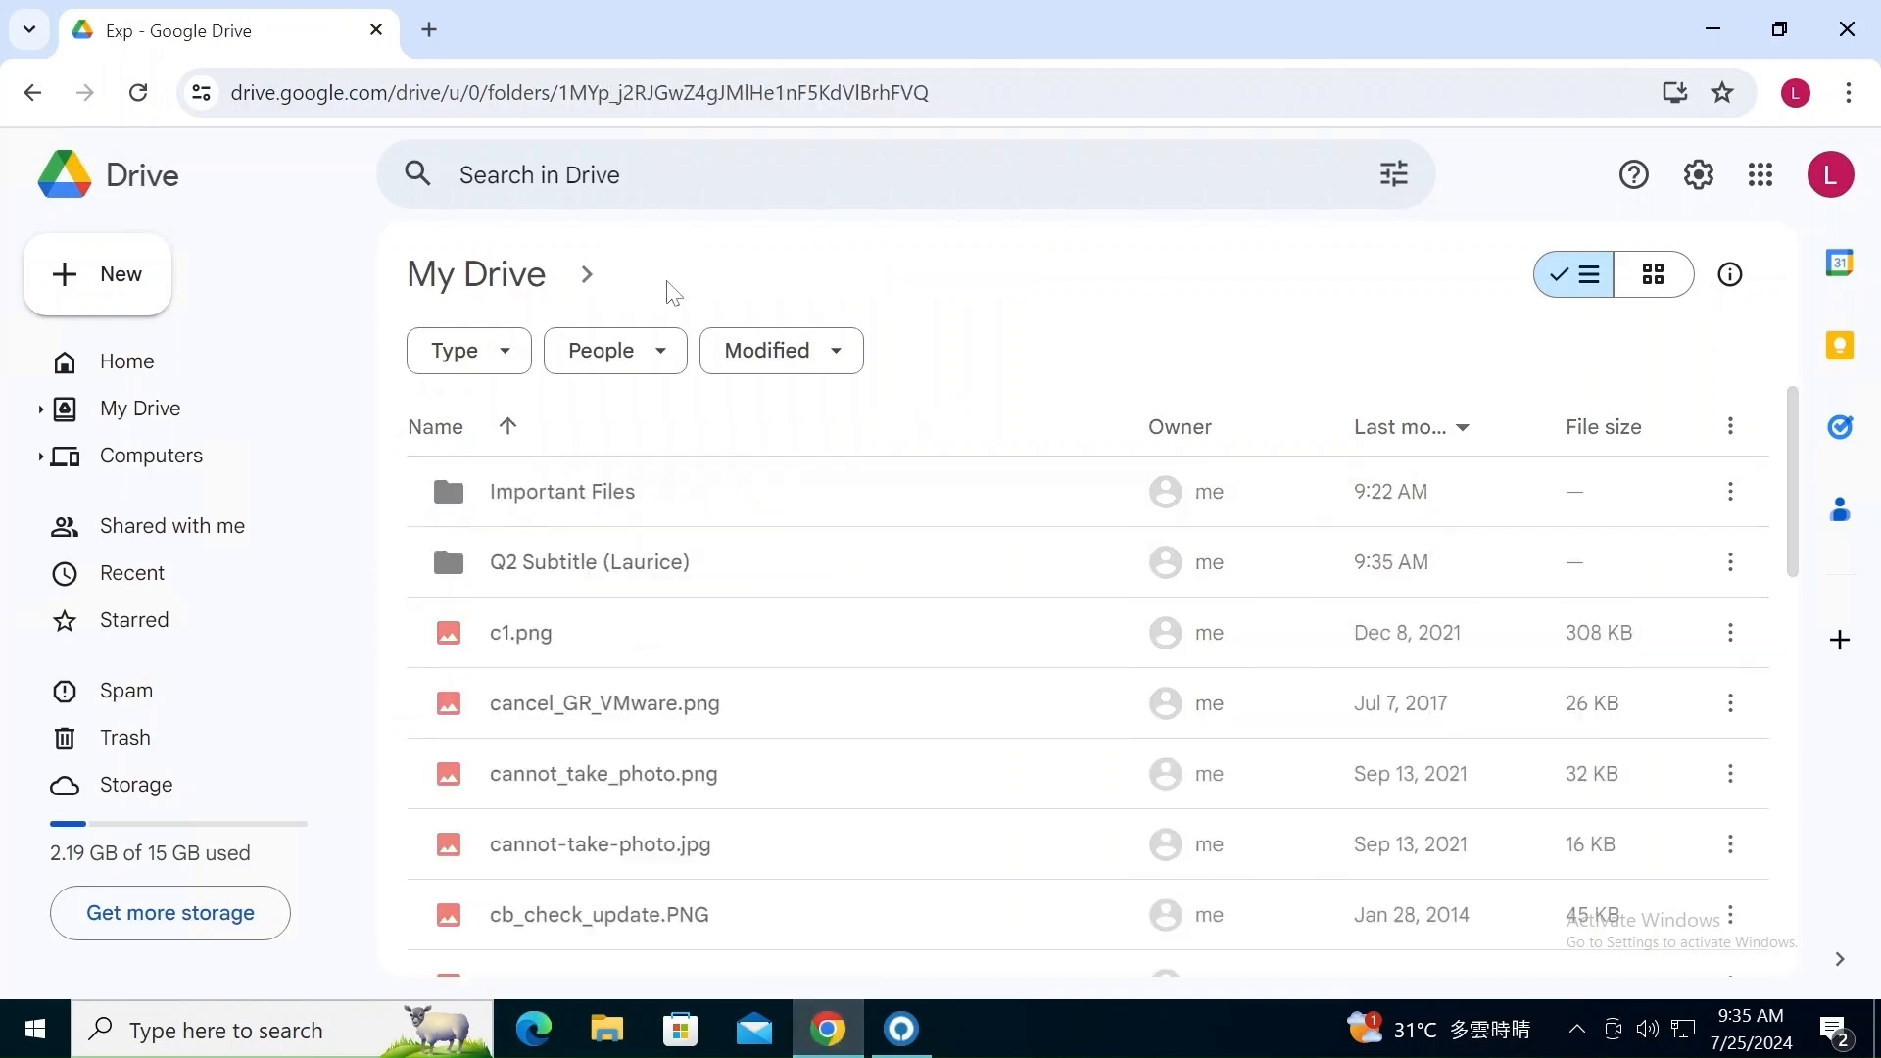
double_click(753, 575)
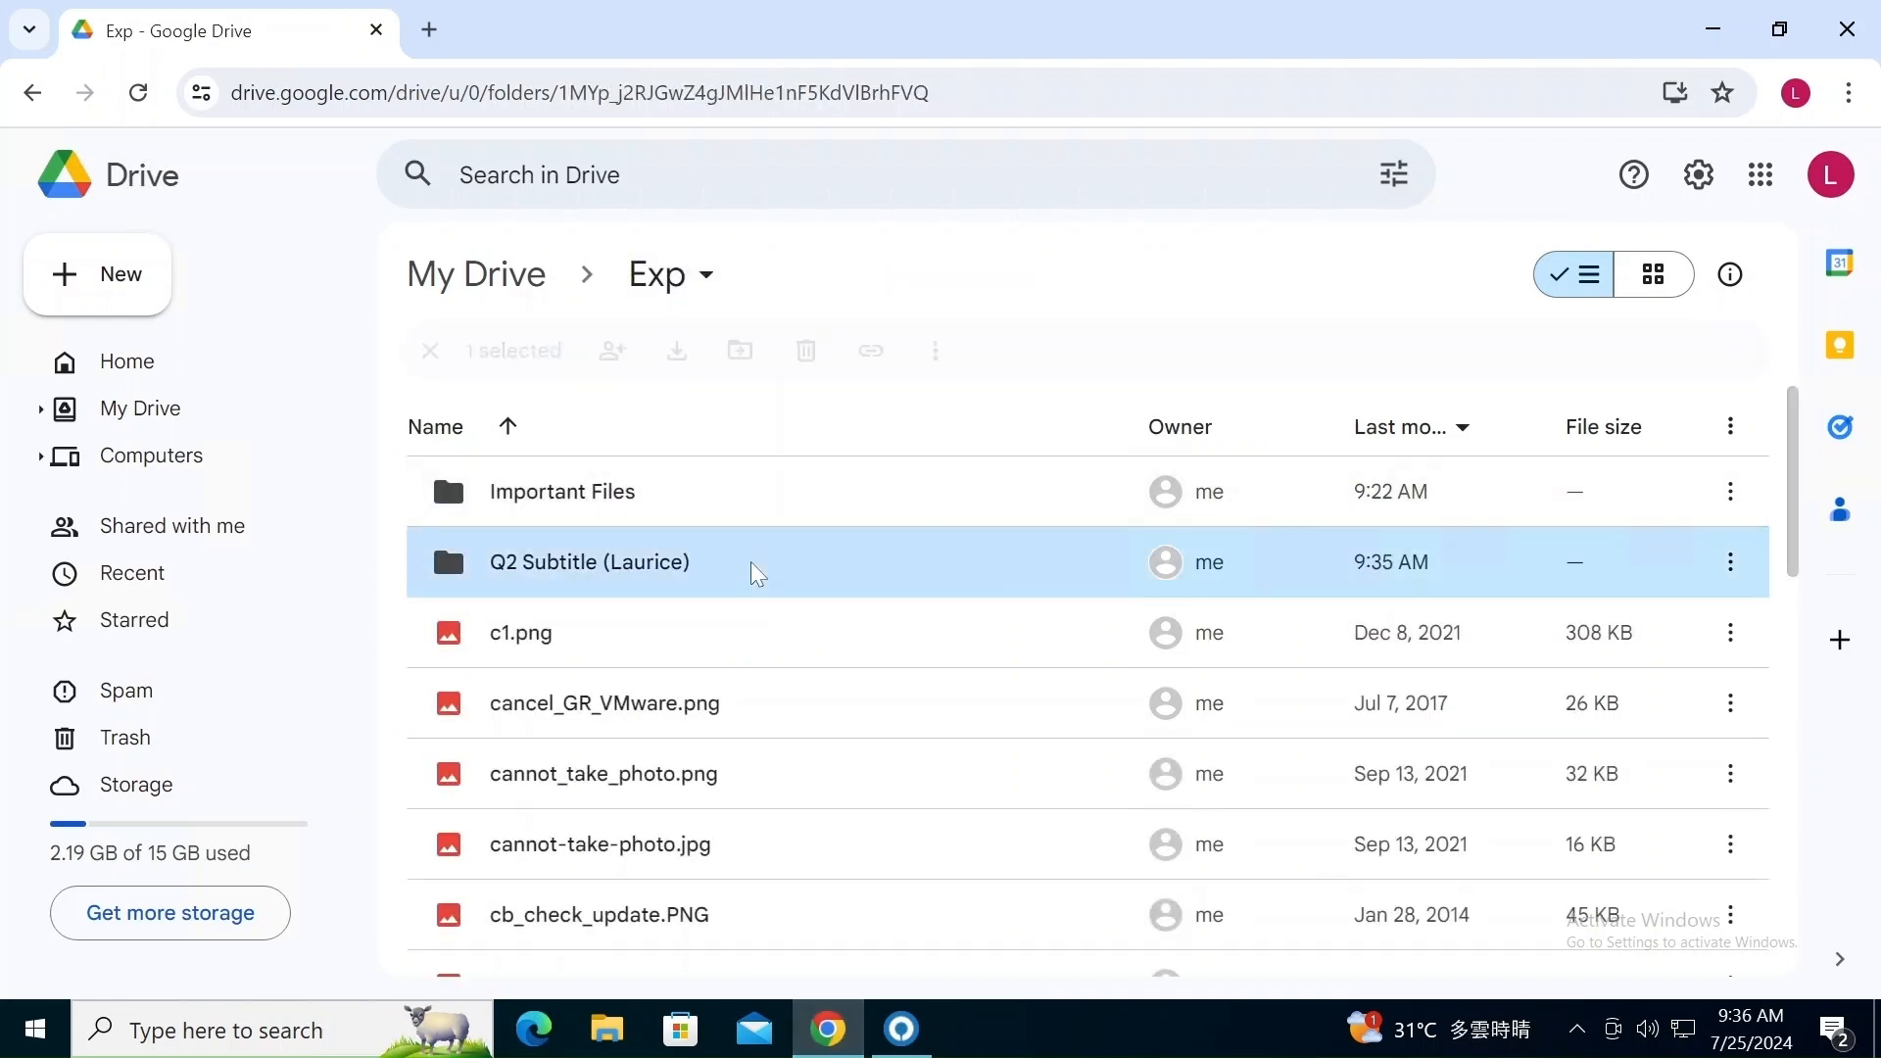